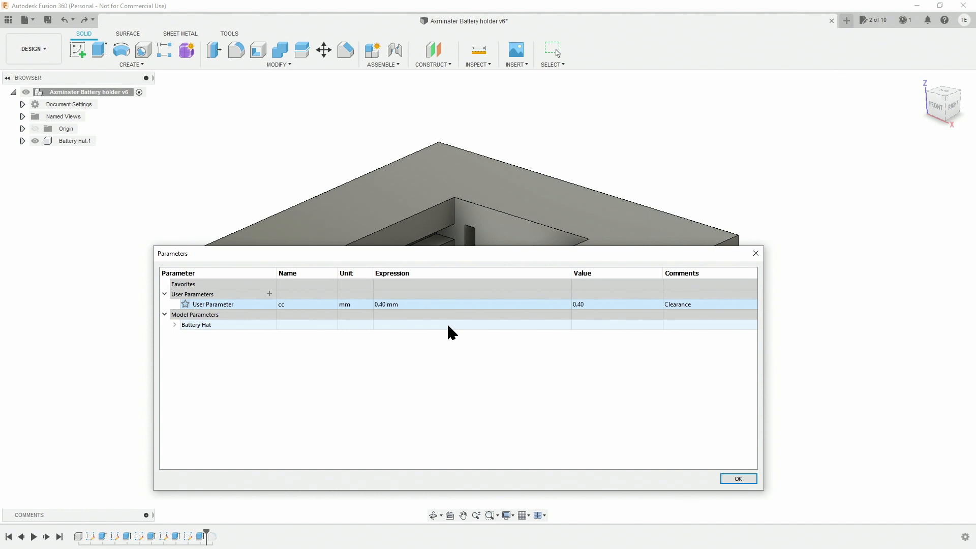
Edit the side-view wedge sketch, setting the slanted line's angle to 120 degrees, and finish the sketch
{"action": "left_click", "coordinate": [738, 479]}
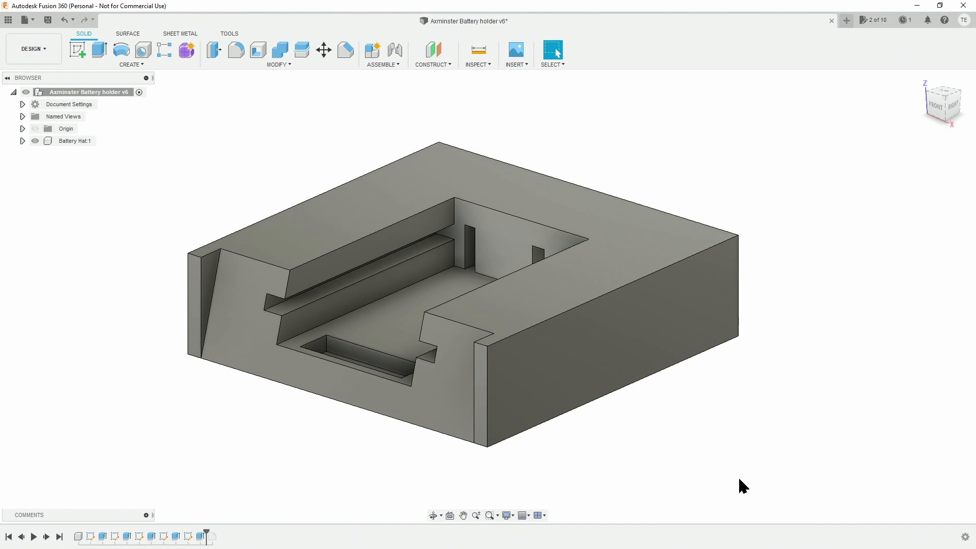
{"action": "middle_click_drag", "start_coordinate": [258, 347], "coordinate": [357, 349], "text": "shift"}
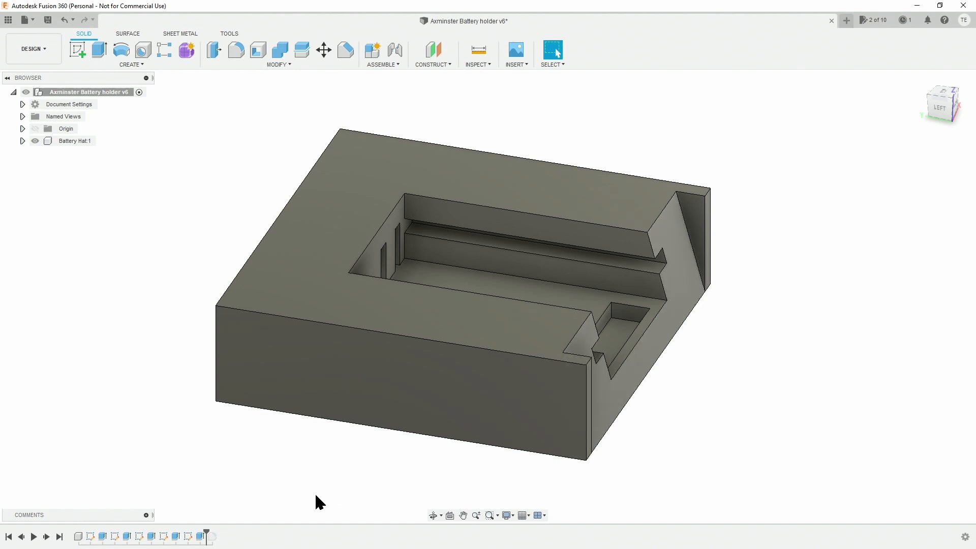
{"action": "double_click", "coordinate": [141, 537]}
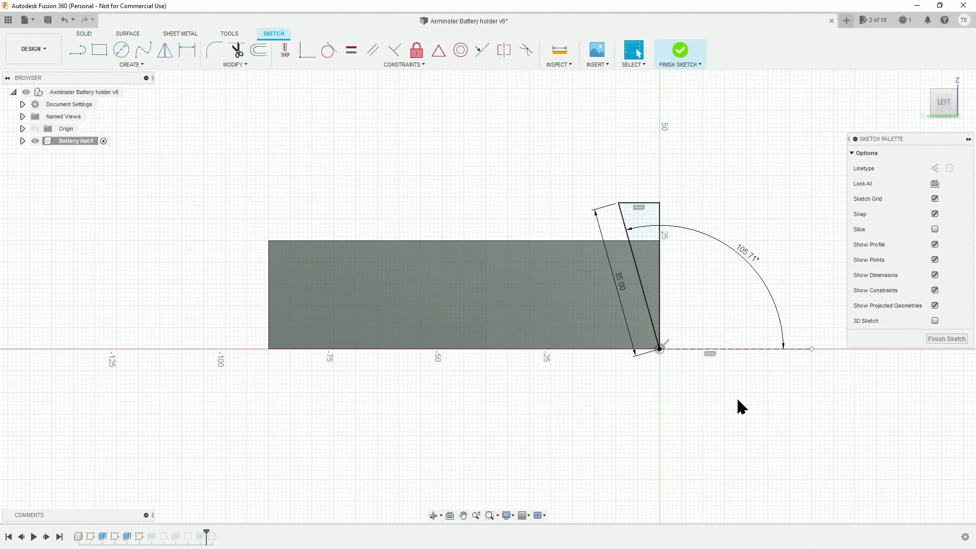
{"action": "double_click", "coordinate": [751, 261]}
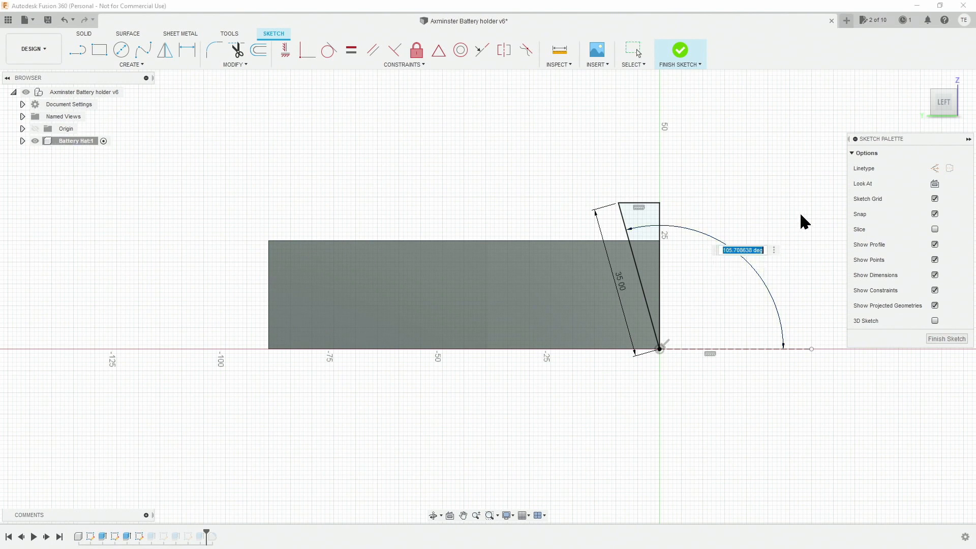
{"action": "type", "text": "120"}
{"action": "key", "text": "Return"}
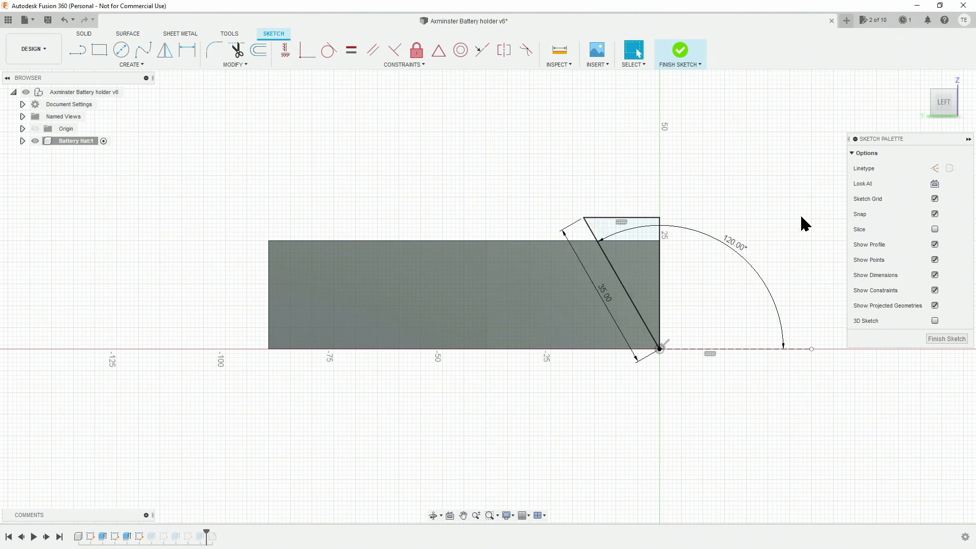
{"action": "left_click", "coordinate": [680, 53]}
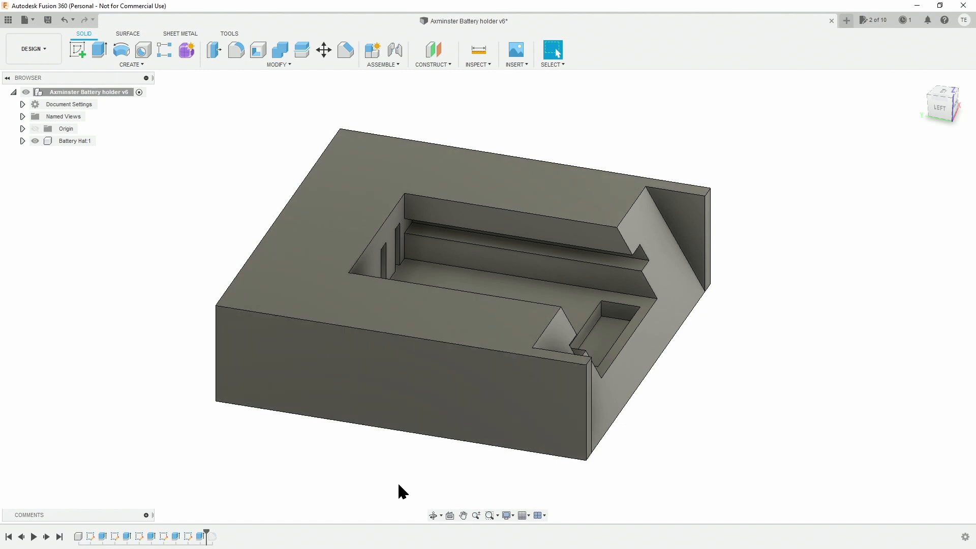
In the front pocket sketch, replace the side slot's offset from the pocket floor with a 7-cc dimension from the slot's upper edge to the block's top edge
{"action": "double_click", "coordinate": [115, 537]}
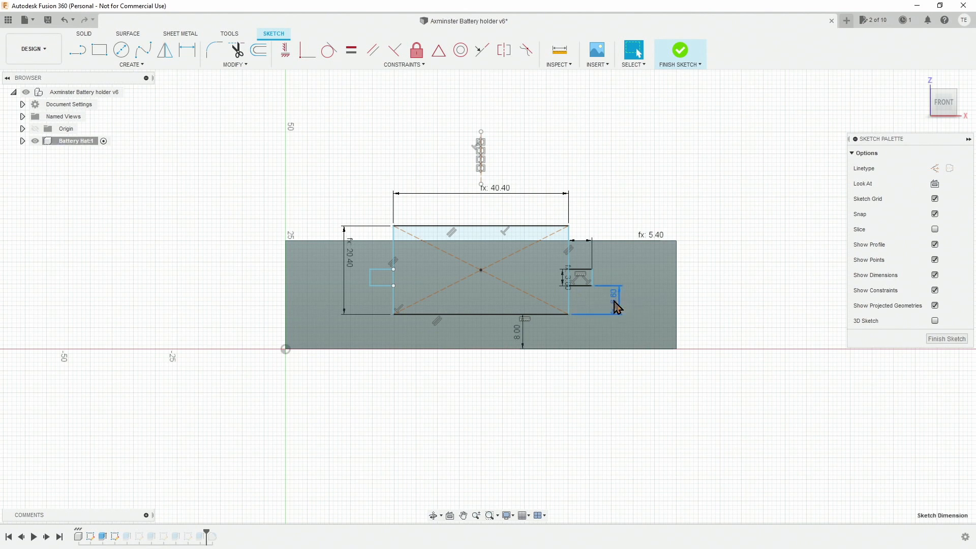
{"action": "key", "text": "Delete"}
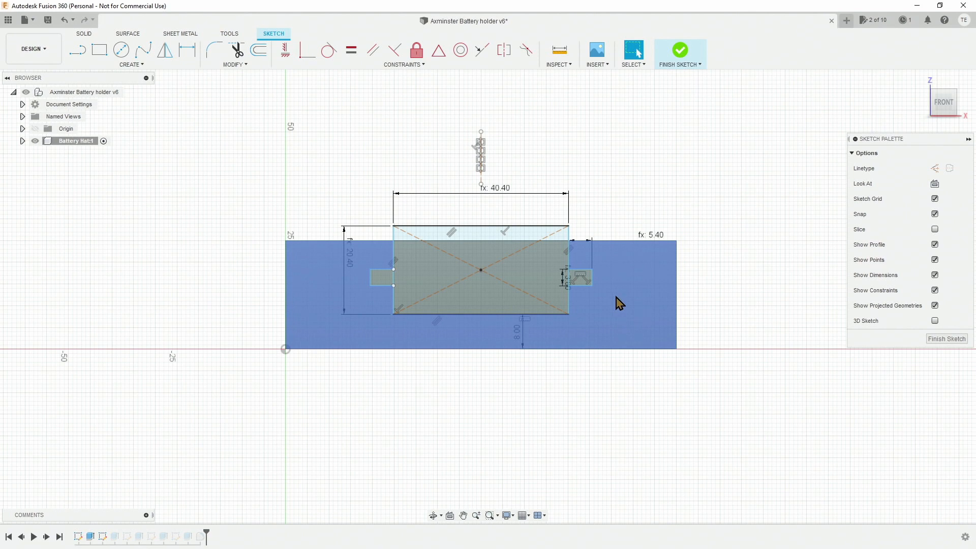
{"action": "key", "text": "d"}
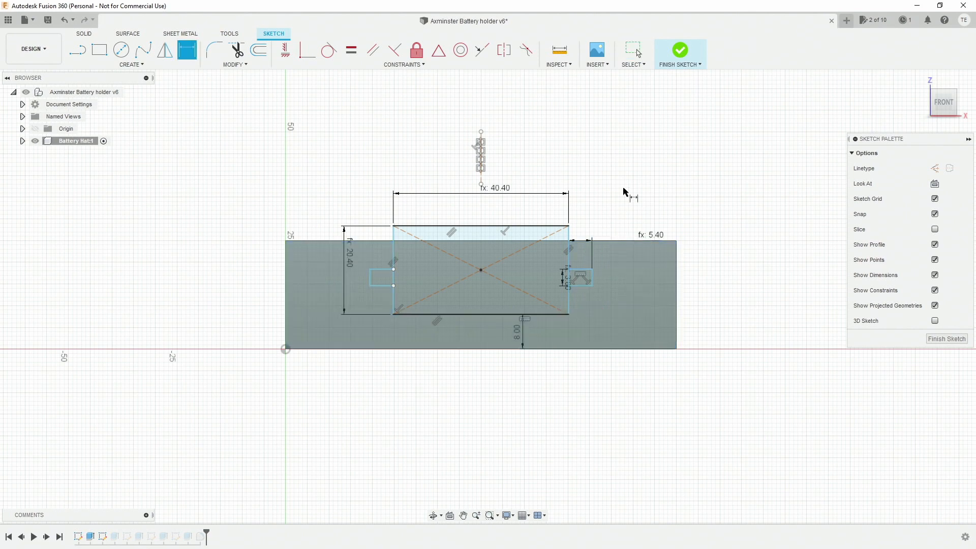
{"action": "left_click", "coordinate": [579, 269]}
{"action": "left_click", "coordinate": [613, 242]}
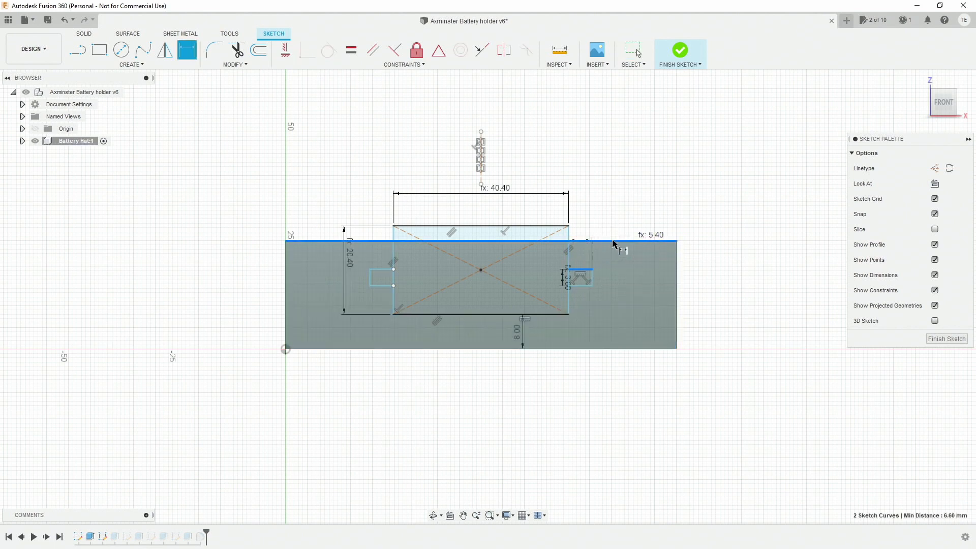
{"action": "left_click", "coordinate": [607, 213]}
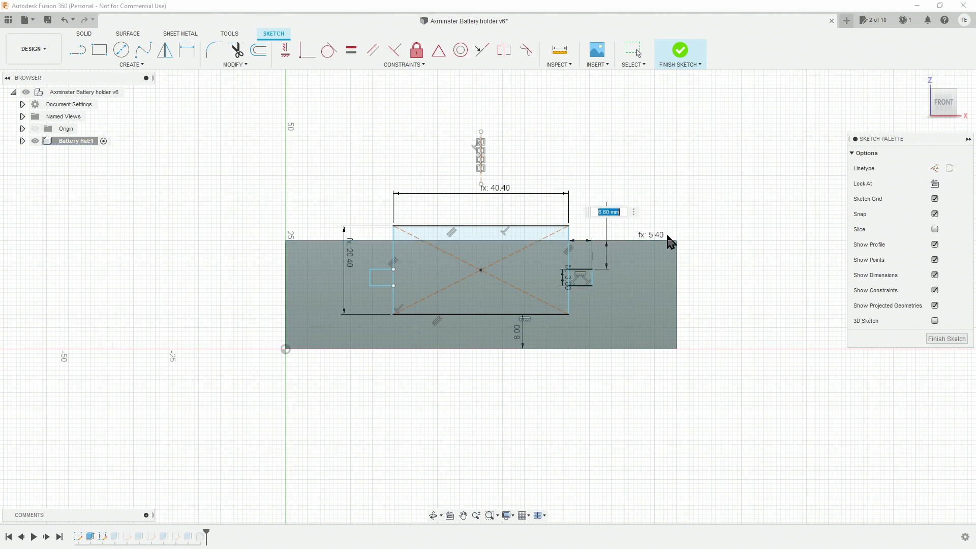
{"action": "type", "text": "7-cc"}
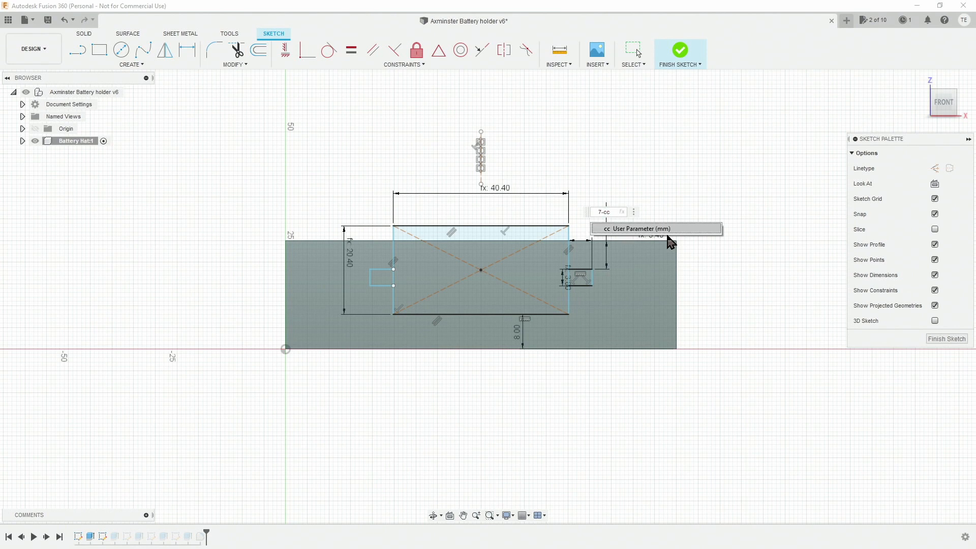
{"action": "key", "text": "Return"}
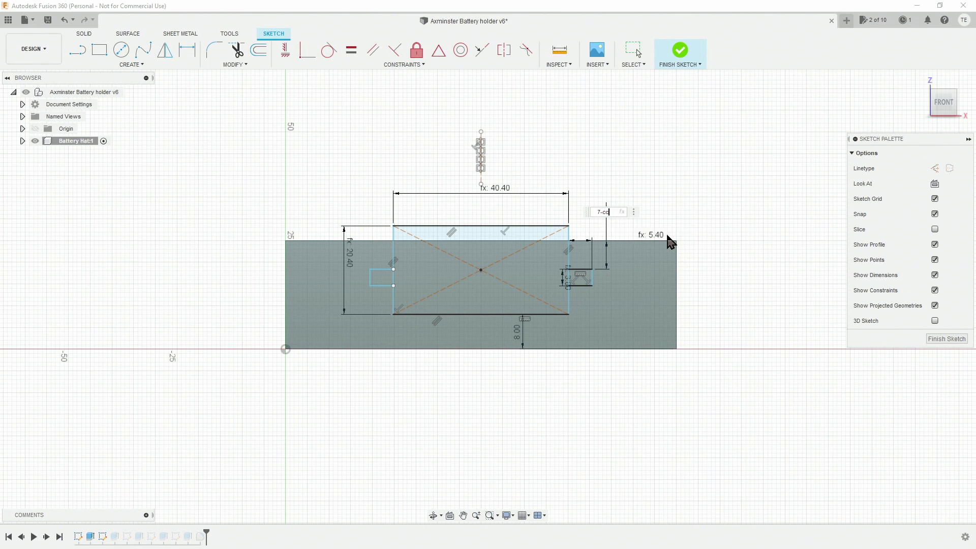
{"action": "key", "text": "Return"}
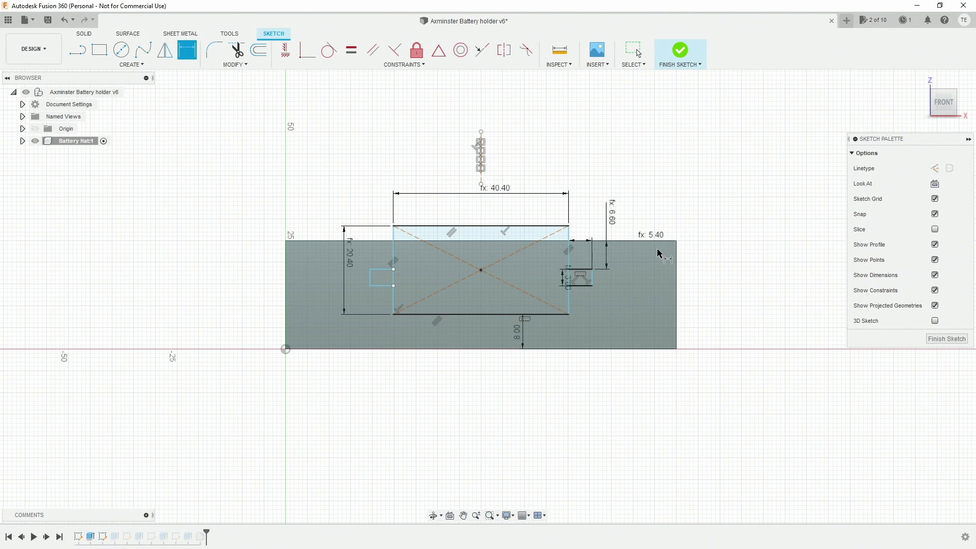
{"action": "key", "text": "Escape"}
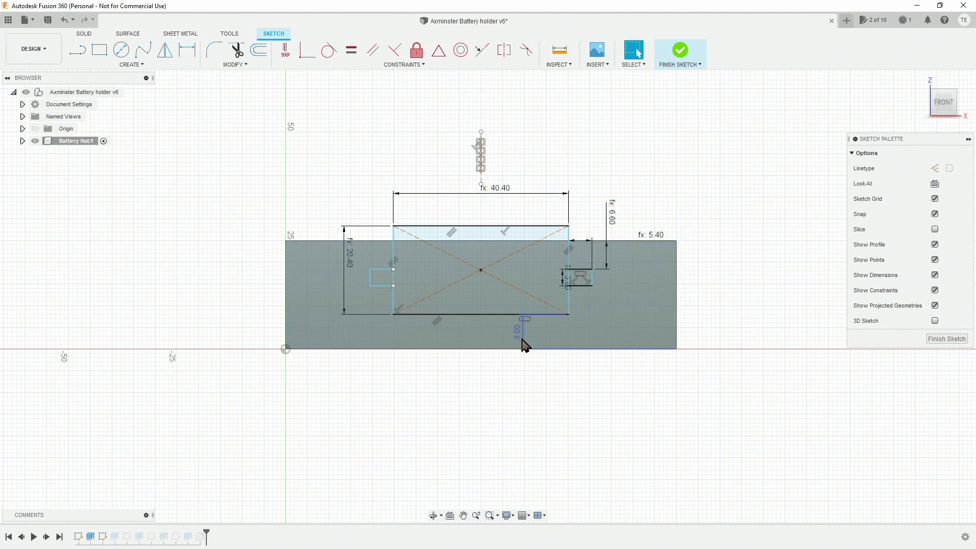
Replace the pocket's 8 mm floor offset with a 1 mm dimension between the pocket's bottom edge and the slot's lower edge, and finish the sketch
{"action": "left_click", "coordinate": [522, 336]}
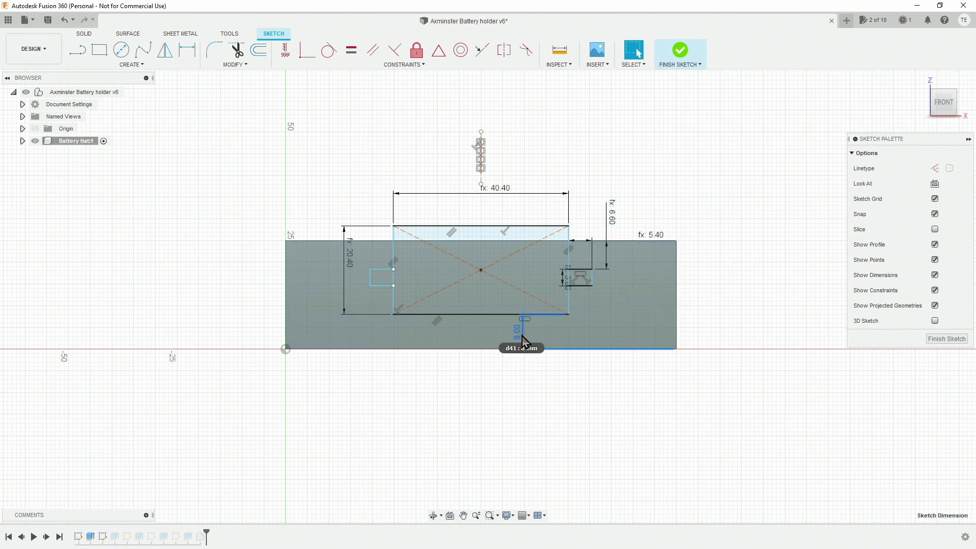
{"action": "key", "text": "Delete"}
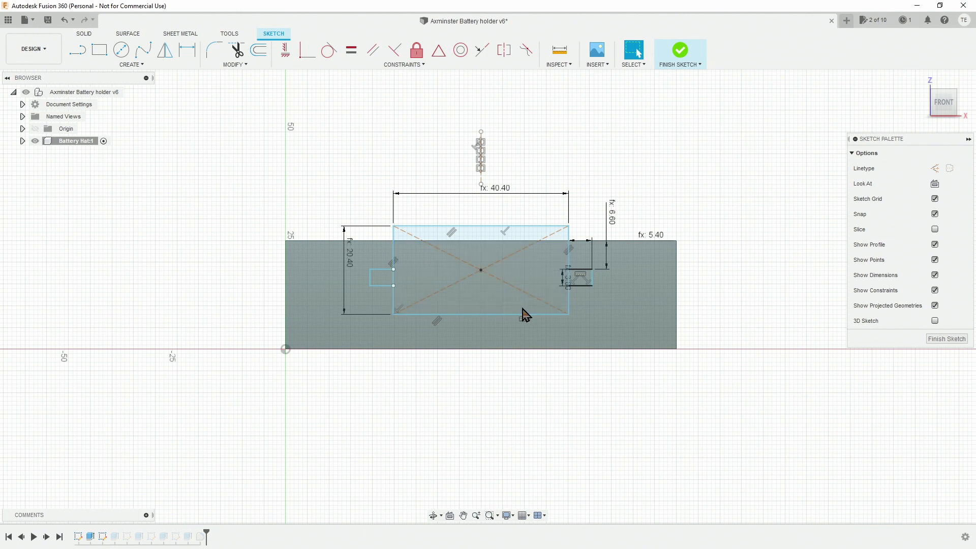
{"action": "key", "text": "d"}
{"action": "left_click", "coordinate": [517, 316]}
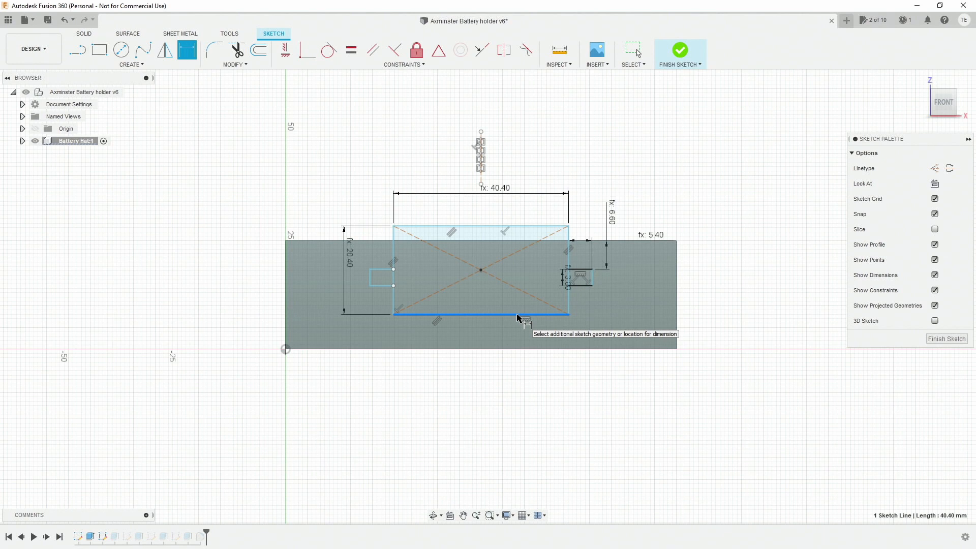
{"action": "left_click", "coordinate": [586, 286]}
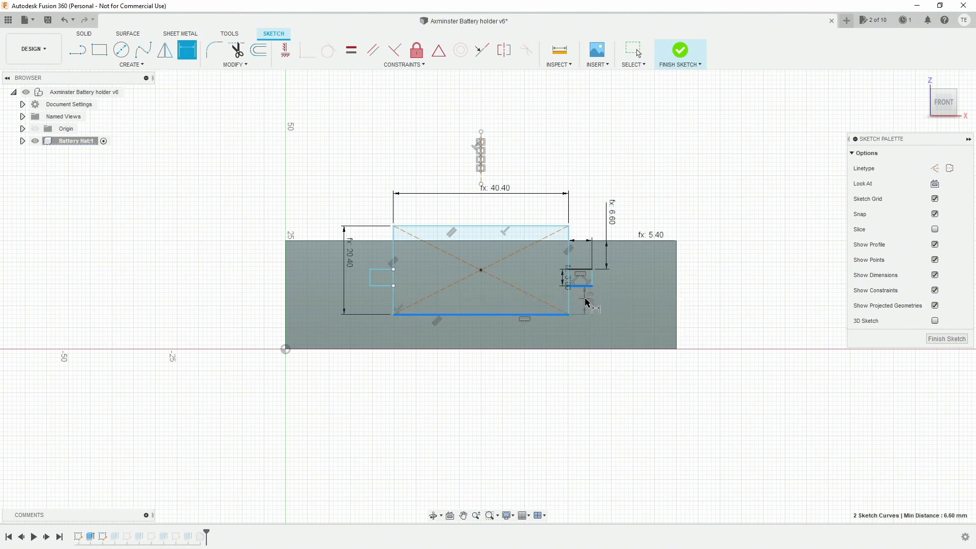
{"action": "left_click", "coordinate": [579, 376]}
{"action": "type", "text": "1"}
{"action": "key", "text": "Return"}
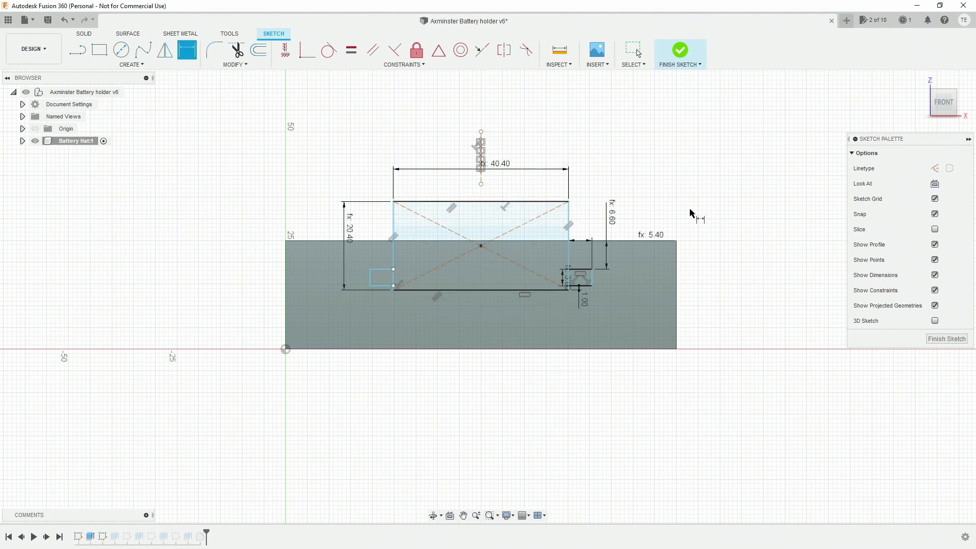
{"action": "left_click", "coordinate": [679, 48]}
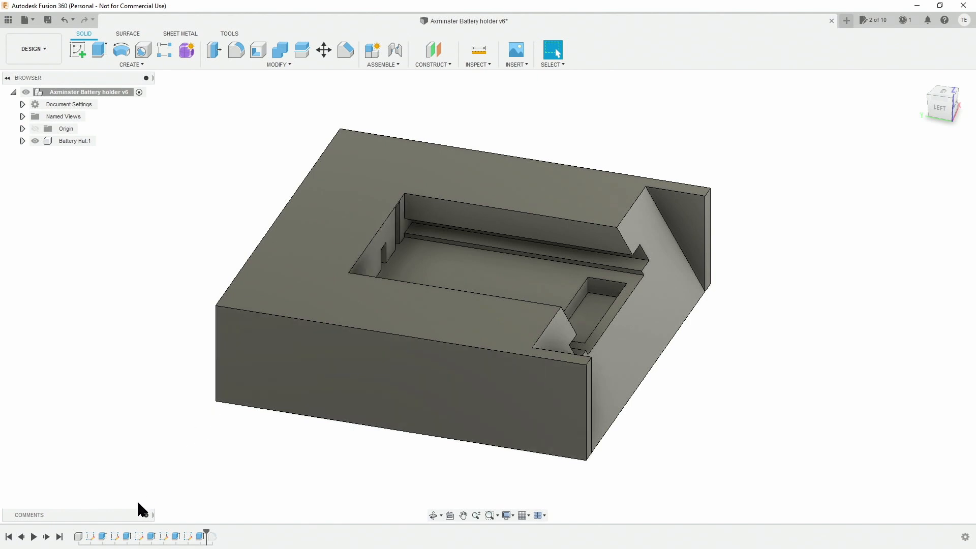
Edit the battery pocket's extruded cut and set its distance to -58 mm
{"action": "double_click", "coordinate": [124, 539]}
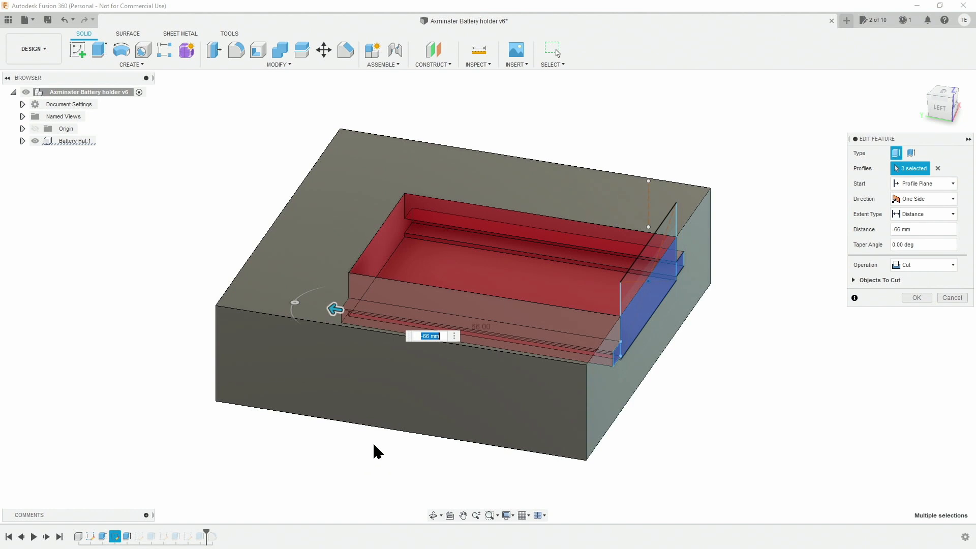
{"action": "left_click", "coordinate": [431, 336]}
{"action": "key", "text": "BackSpace"}
{"action": "key", "text": "BackSpace"}
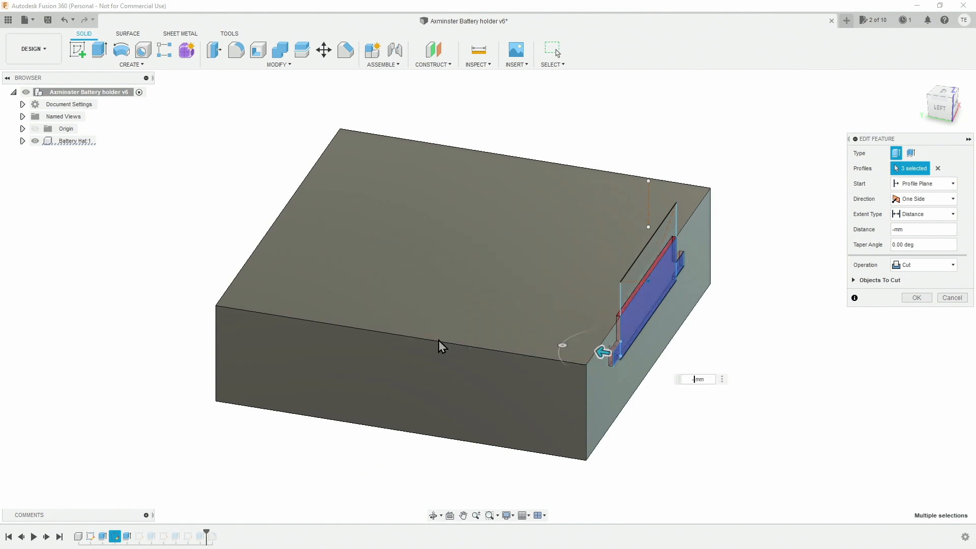
{"action": "type", "text": "5 "}
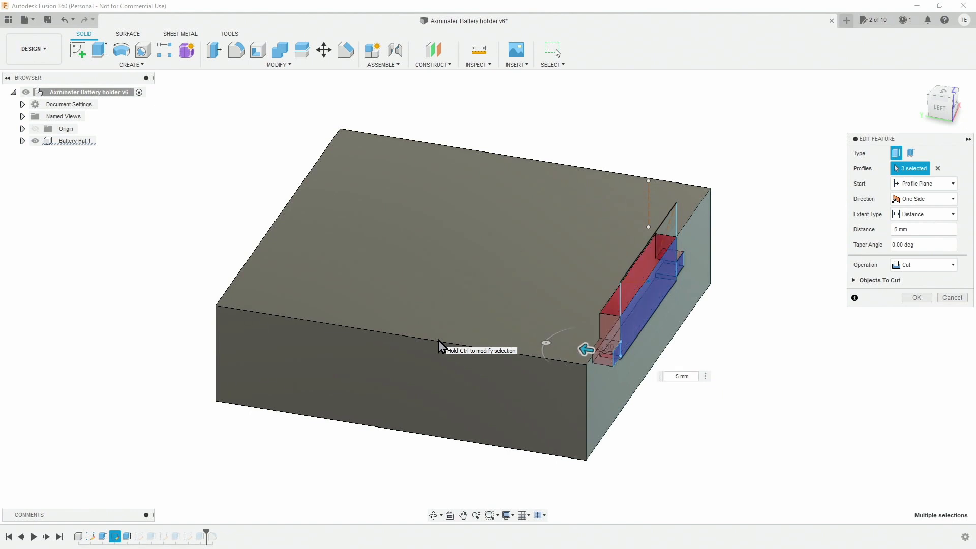
{"action": "type", "text": "8"}
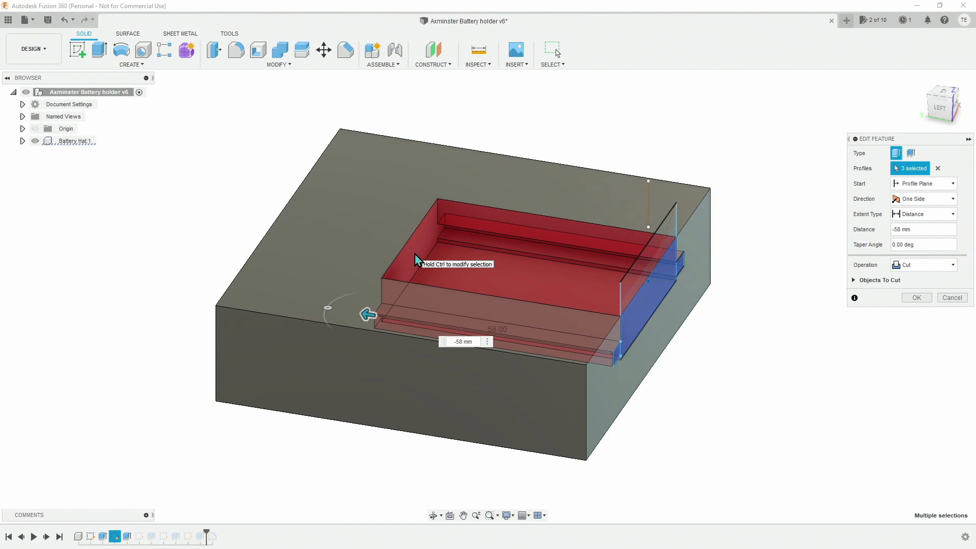
{"action": "key", "text": "Return"}
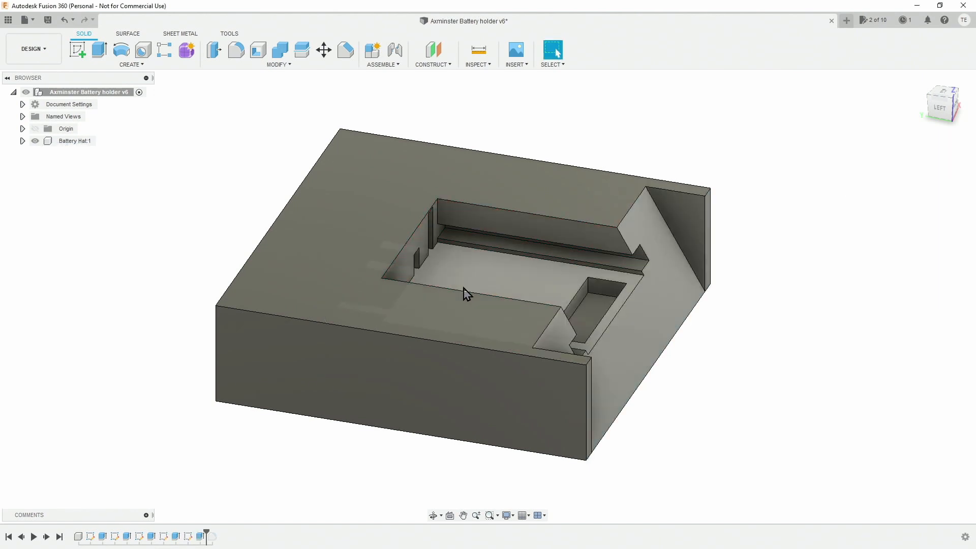
Edit the sketch of the rectangular recess in the pocket floor and set the rectangle's width to 32 mm + cc
{"action": "middle_click_drag", "start_coordinate": [631, 399], "coordinate": [571, 394], "text": "shift"}
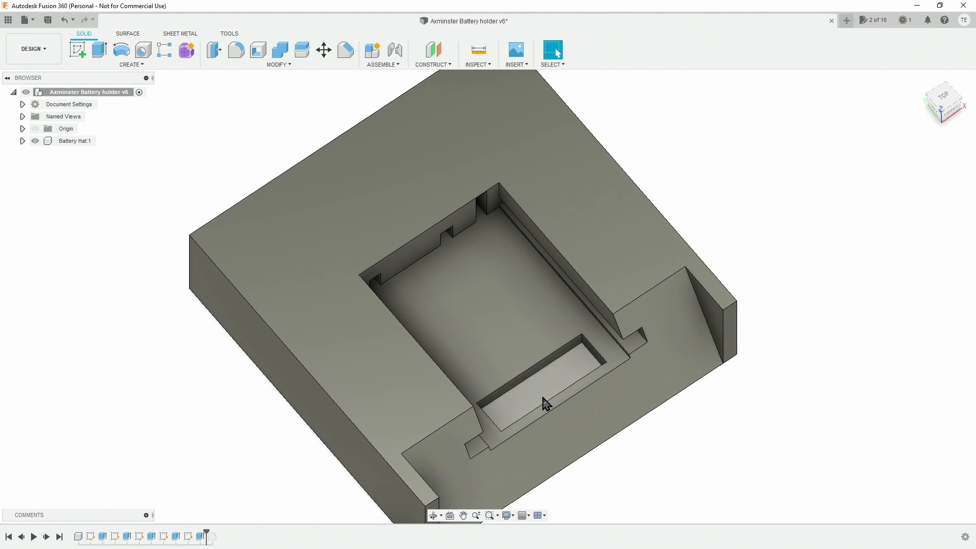
{"action": "double_click", "coordinate": [164, 536]}
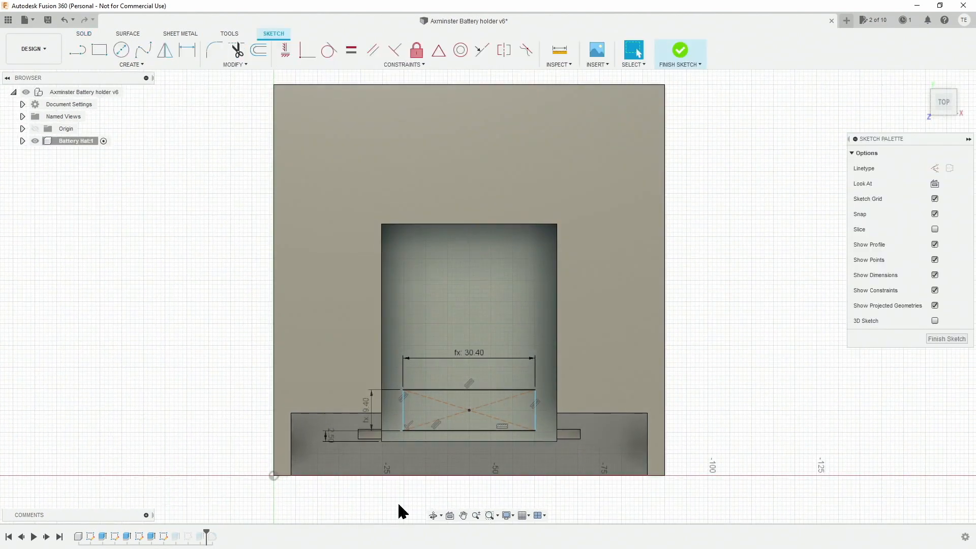
{"action": "double_click", "coordinate": [468, 359]}
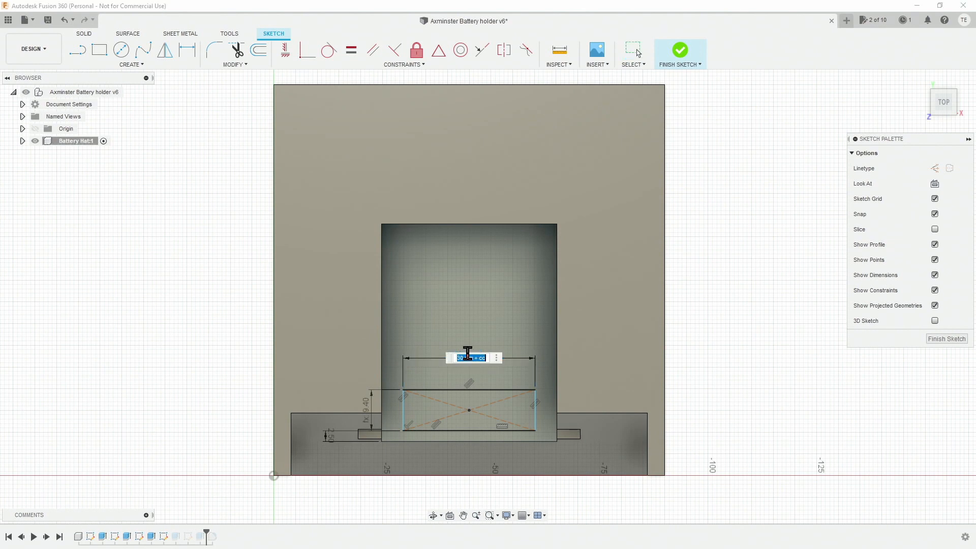
{"action": "left_click", "coordinate": [465, 358]}
{"action": "type", "text": "2"}
{"action": "key", "text": "Return"}
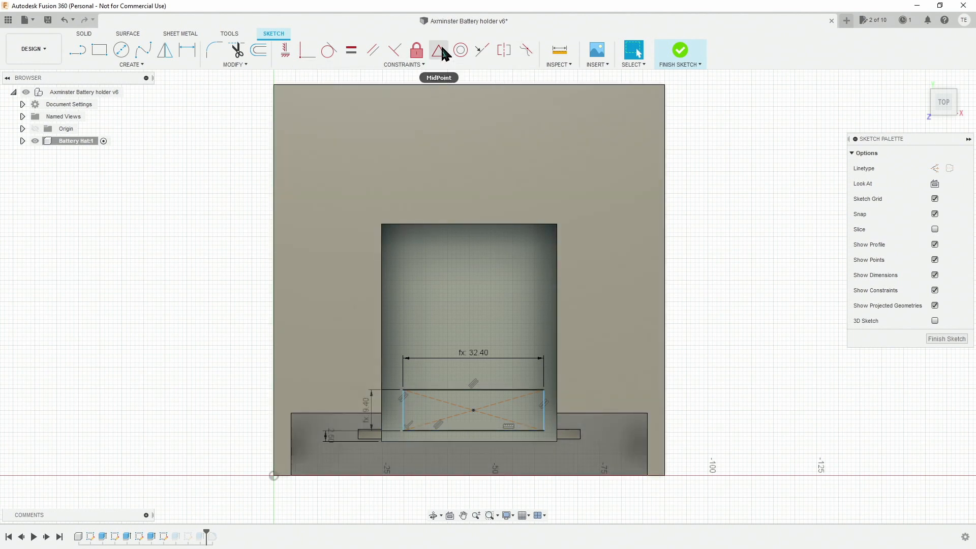
Try to constrain the recess rectangle's center point to the midpoint of the block's front edge
{"action": "left_click", "coordinate": [439, 54]}
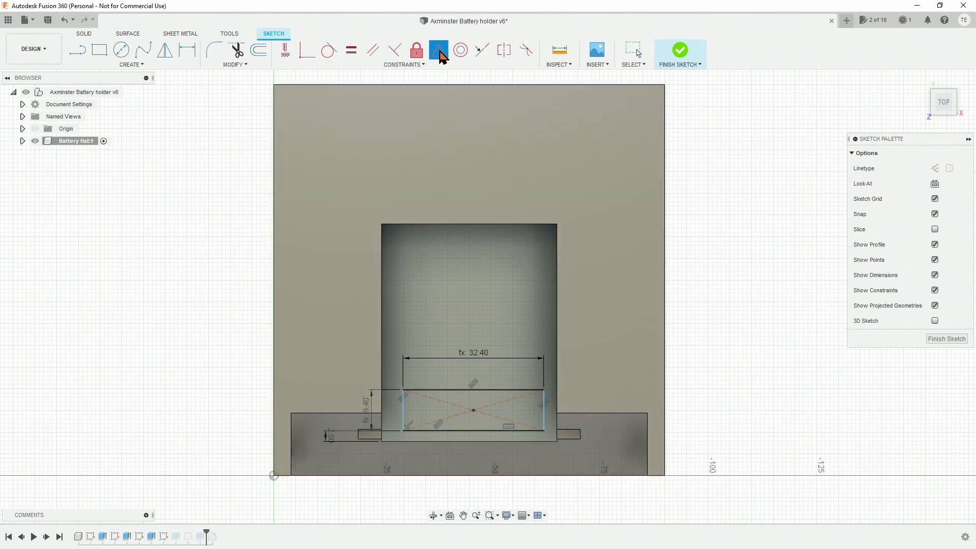
{"action": "left_click", "coordinate": [473, 411]}
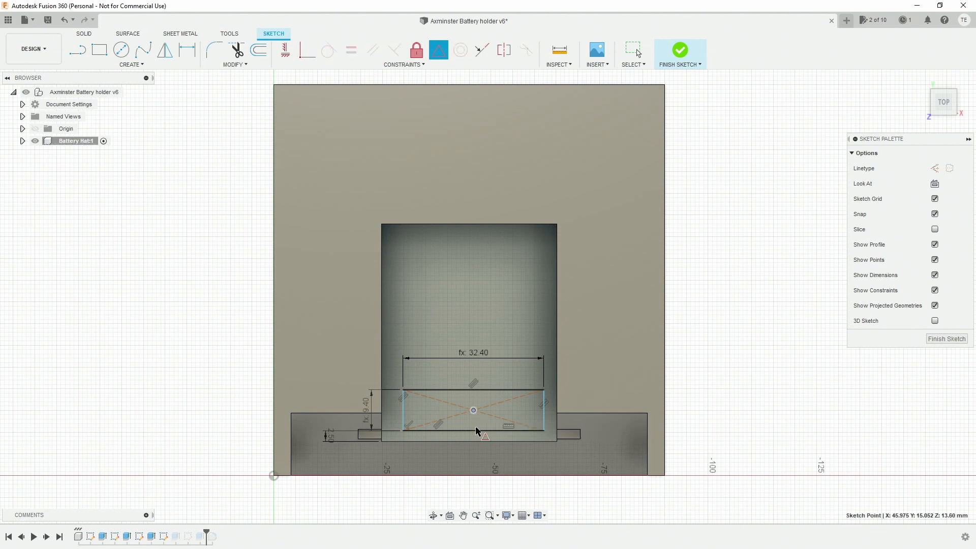
{"action": "left_click", "coordinate": [471, 478]}
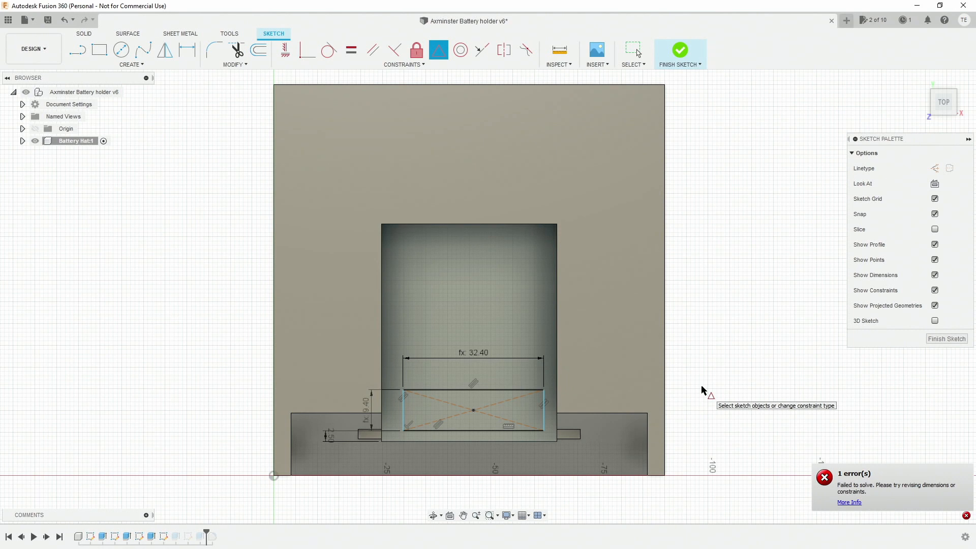
{"action": "key", "text": "Escape"}
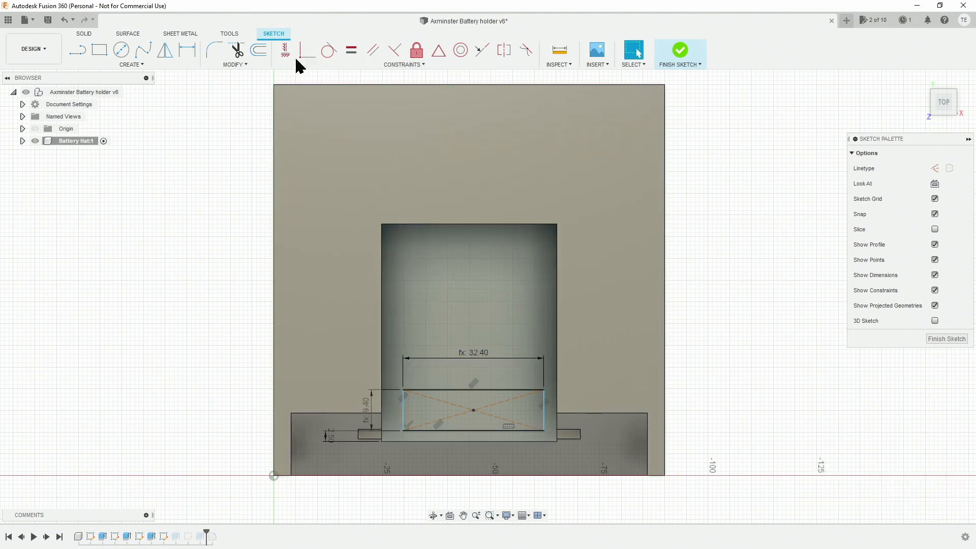
Dimension the recess rectangle's center point 45 mm from the block's left edge and finish the sketch
{"action": "key", "text": "d"}
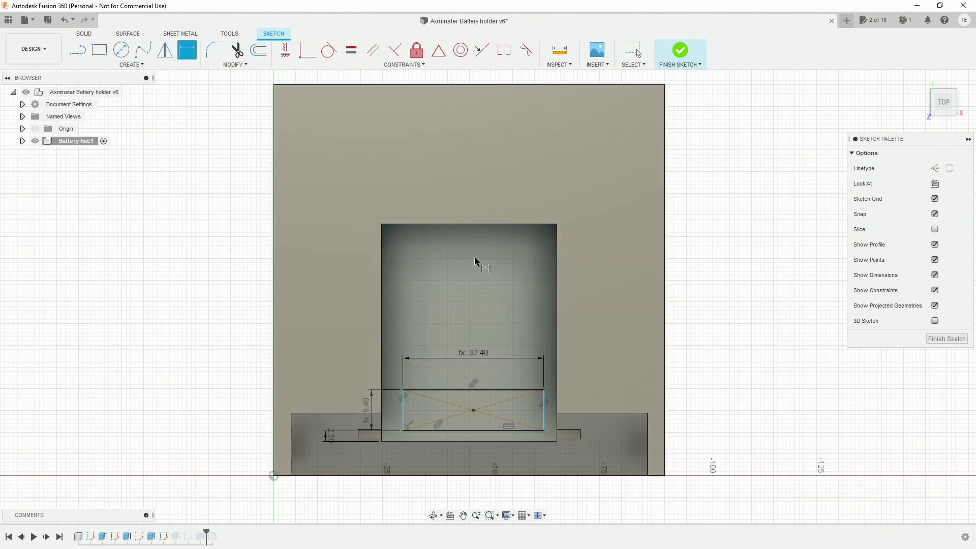
{"action": "left_click", "coordinate": [473, 411]}
{"action": "left_click", "coordinate": [274, 462]}
{"action": "left_click", "coordinate": [223, 390]}
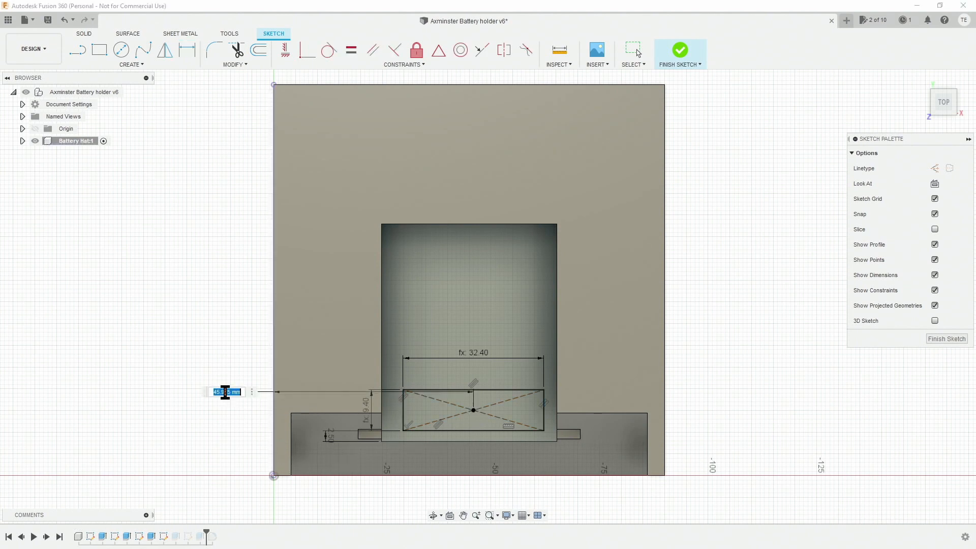
{"action": "type", "text": "45"}
{"action": "key", "text": "Return"}
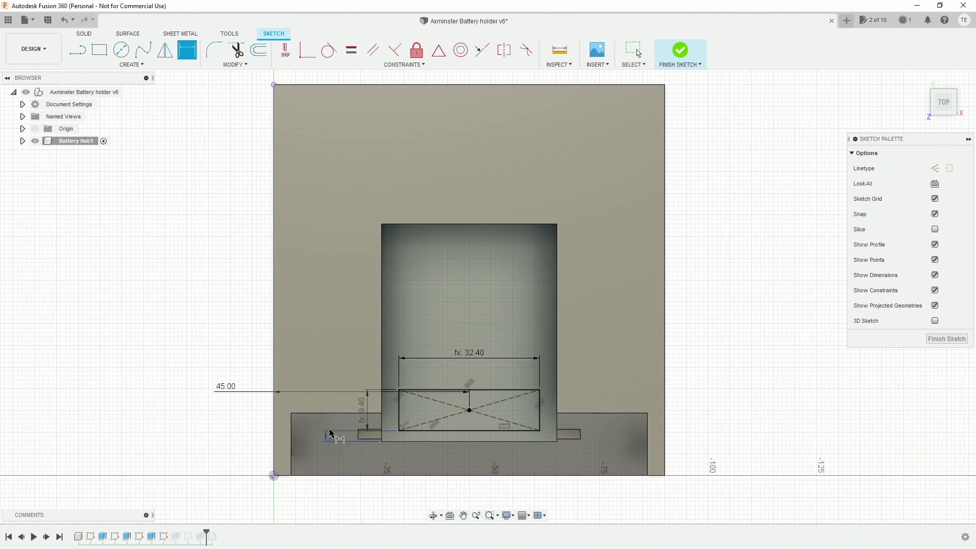
{"action": "left_click", "coordinate": [680, 53]}
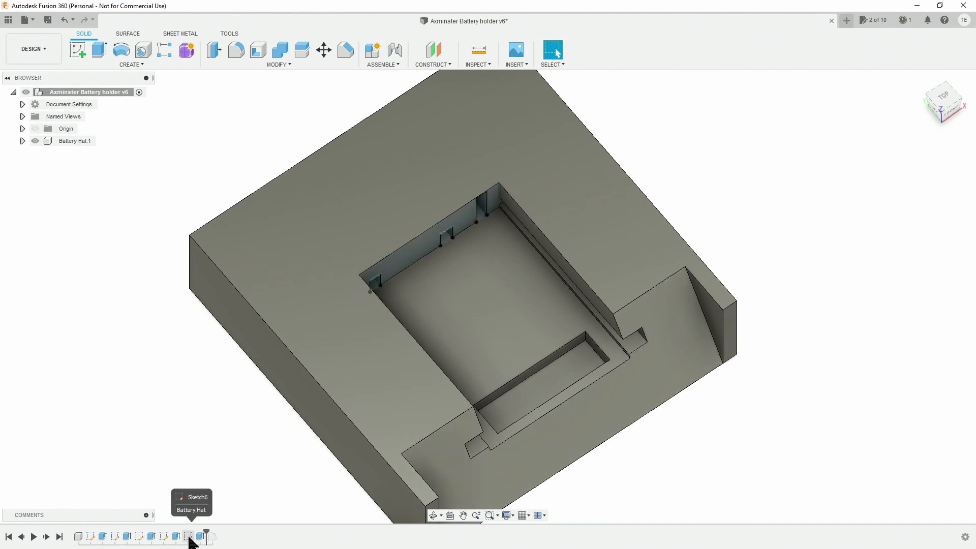
Edit the sketch of the three narrow terminal slots and set the right slot's height to 12 mm
{"action": "middle_click_drag", "start_coordinate": [407, 407], "coordinate": [385, 369], "text": "shift"}
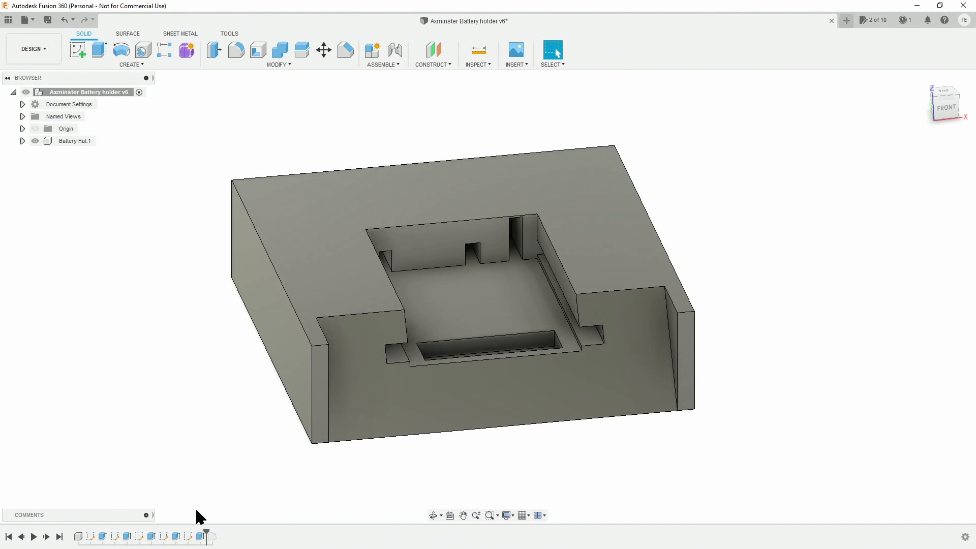
{"action": "double_click", "coordinate": [189, 536]}
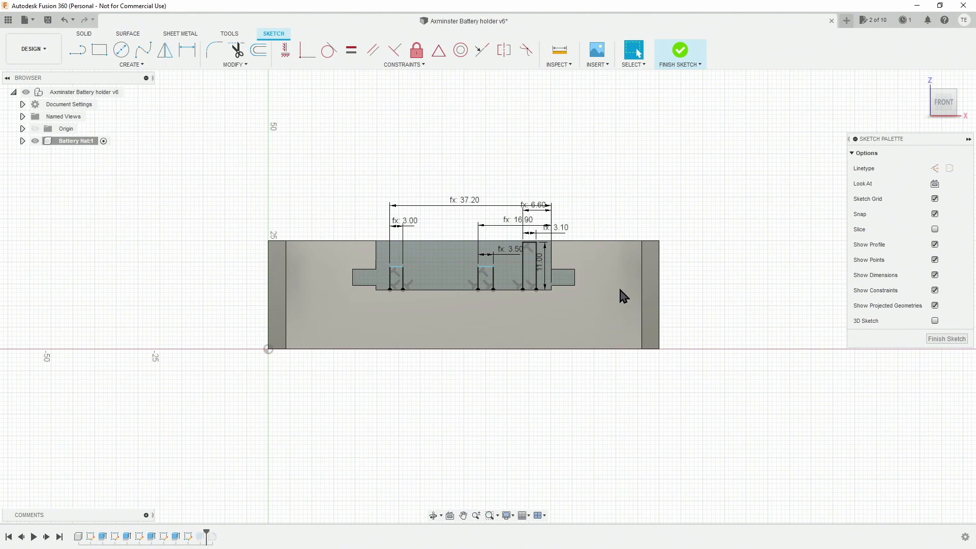
{"action": "double_click", "coordinate": [540, 263]}
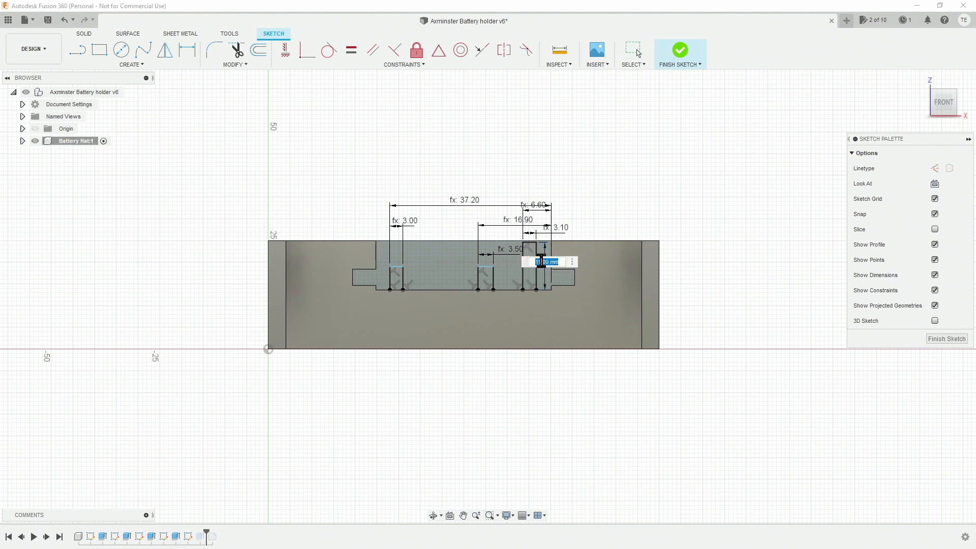
{"action": "type", "text": "12"}
{"action": "key", "text": "Return"}
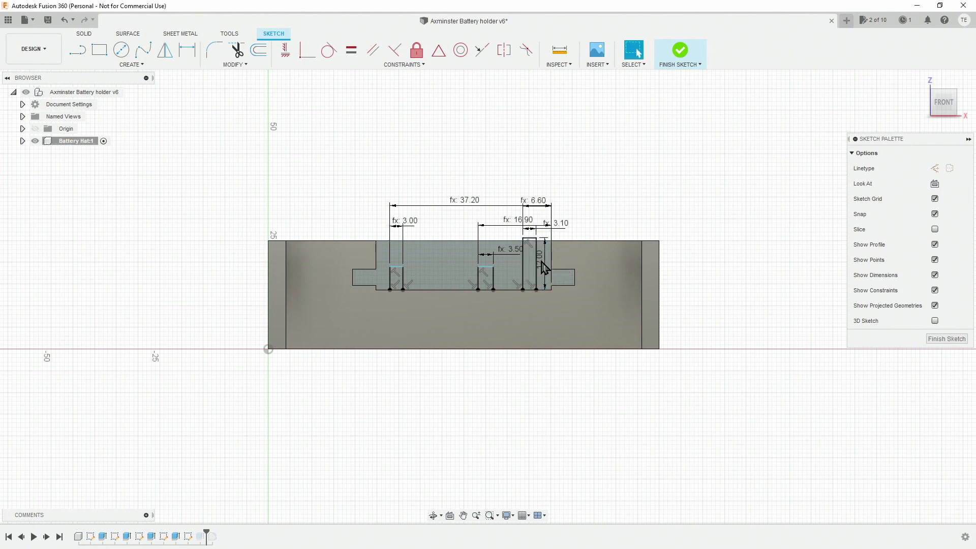
Dimension the middle terminal slot's height from the pocket floor line to its upper edge as 12 mm
{"action": "key", "text": "d"}
{"action": "left_click", "coordinate": [485, 266]}
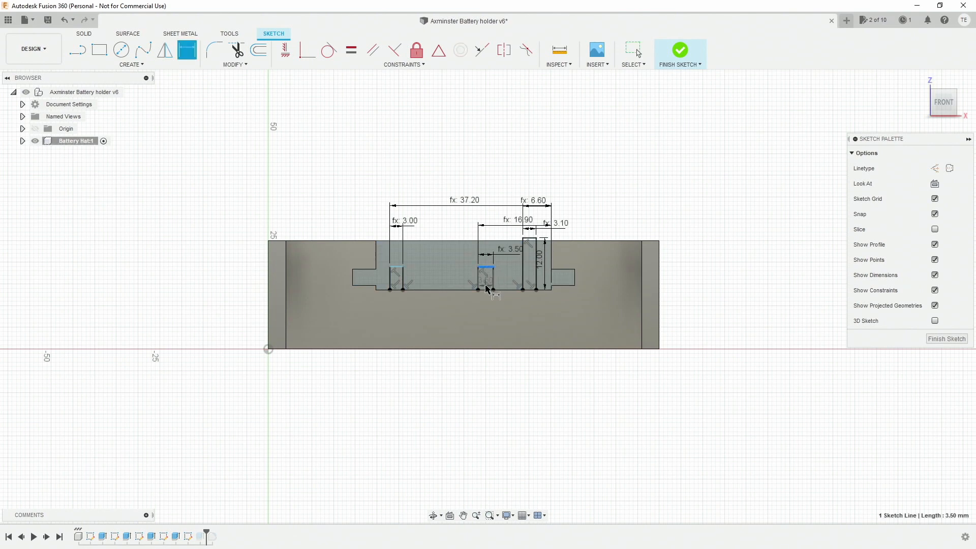
{"action": "left_click", "coordinate": [487, 288]}
{"action": "left_click", "coordinate": [478, 180]}
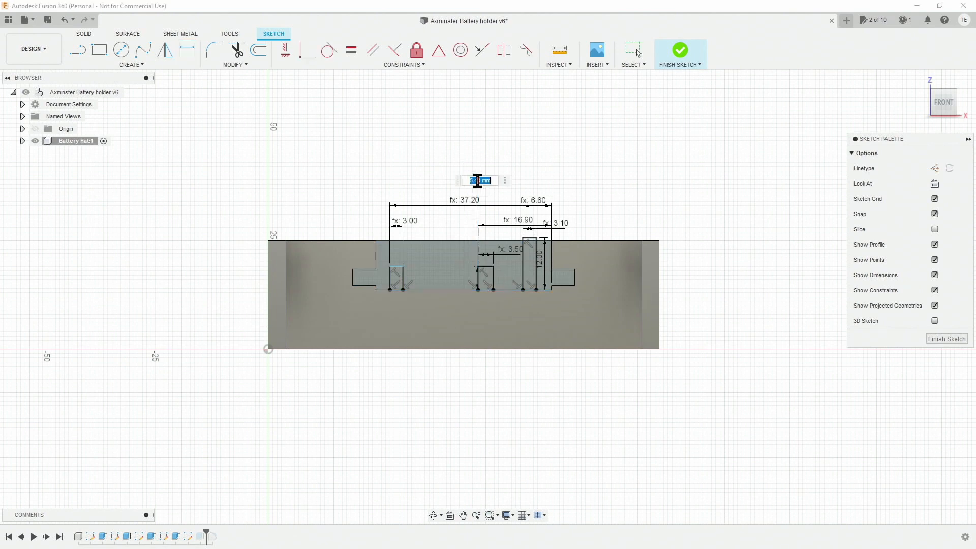
{"action": "type", "text": "12"}
{"action": "key", "text": "Return"}
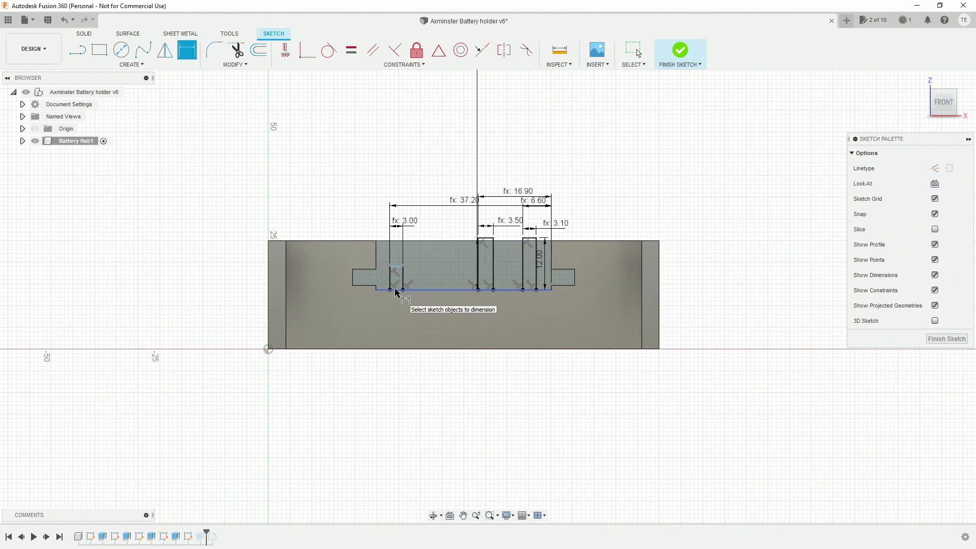
Dimension the left terminal slot's height as 12 mm and finish the sketch
{"action": "left_click", "coordinate": [398, 266]}
{"action": "left_click", "coordinate": [397, 290]}
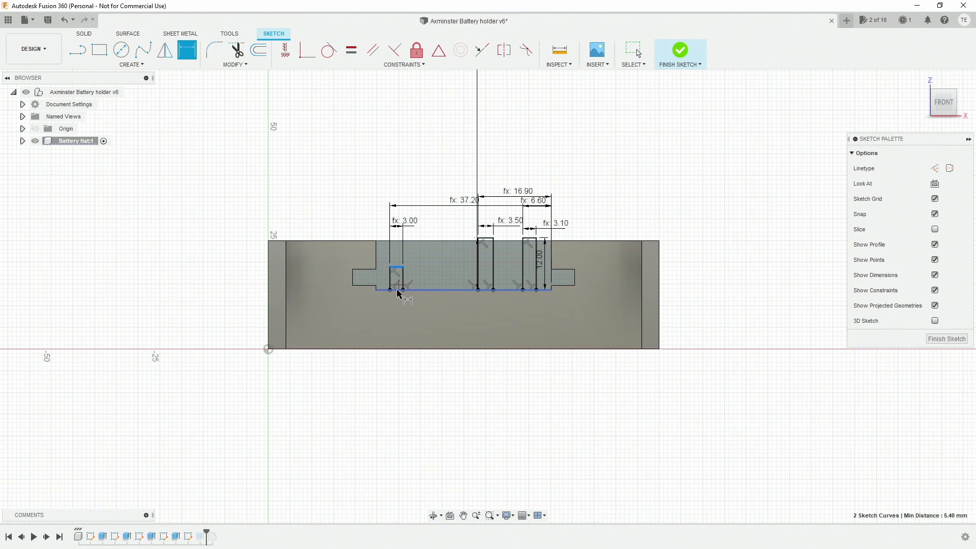
{"action": "left_click", "coordinate": [426, 218]}
{"action": "type", "text": "12"}
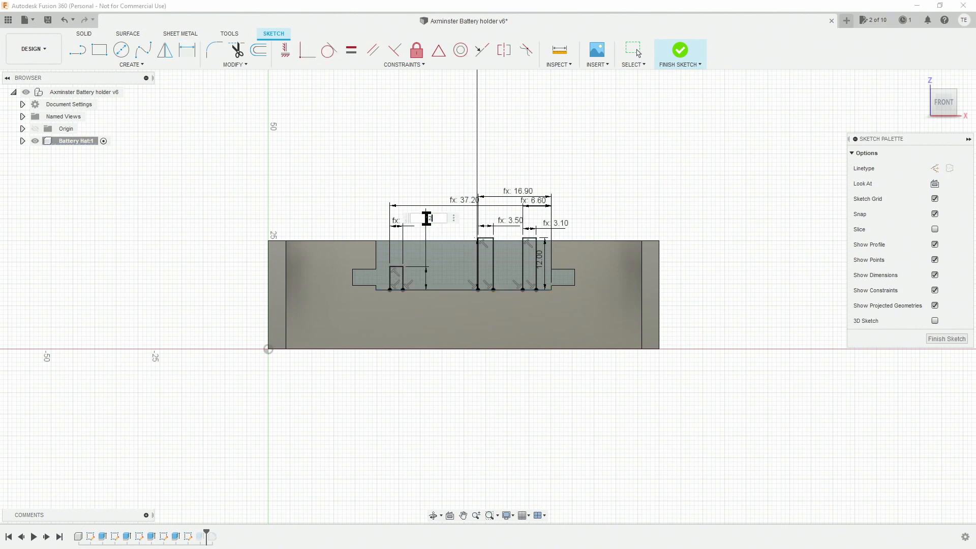
{"action": "key", "text": "Return"}
{"action": "left_click", "coordinate": [679, 51]}
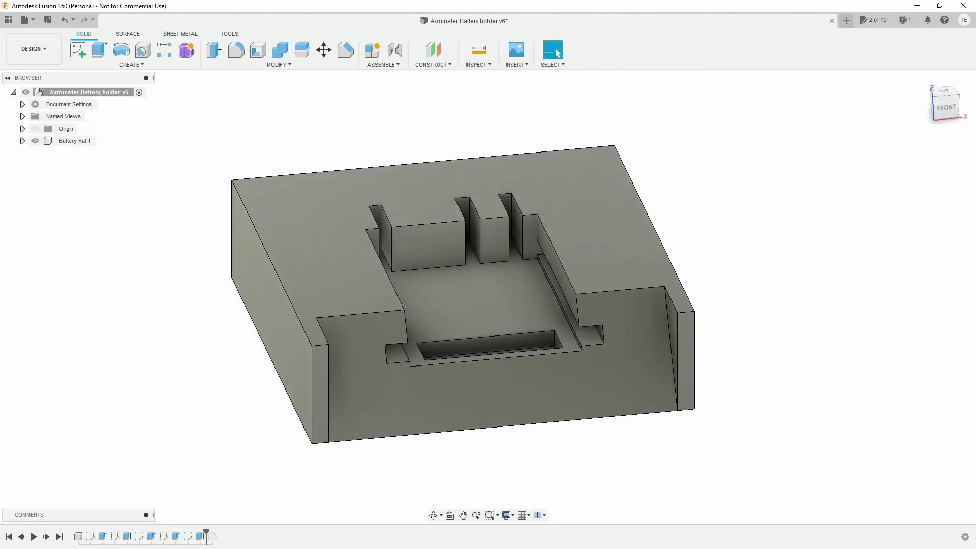
Save the design with the version description "User Saved"
{"action": "middle_click_drag", "start_coordinate": [349, 372], "coordinate": [377, 376], "text": "shift"}
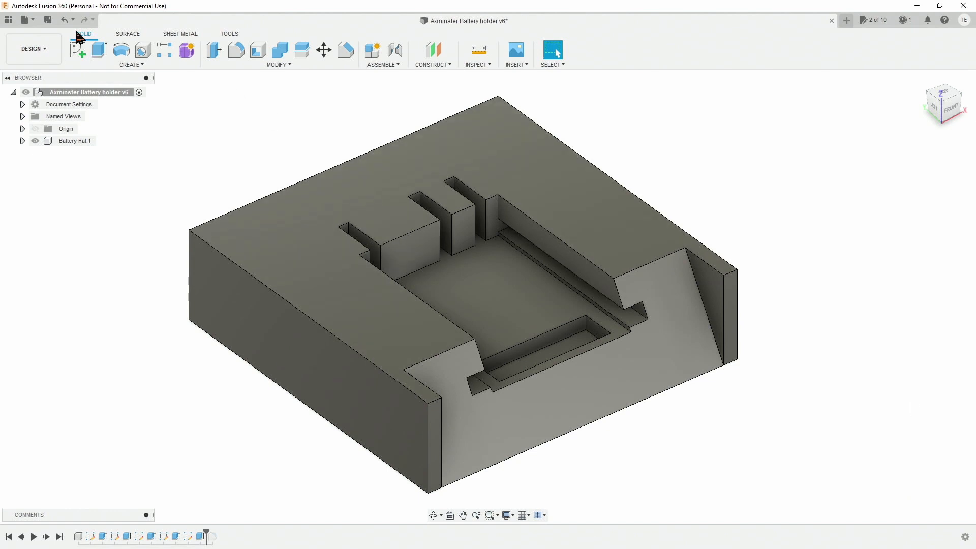
{"action": "left_click", "coordinate": [49, 20]}
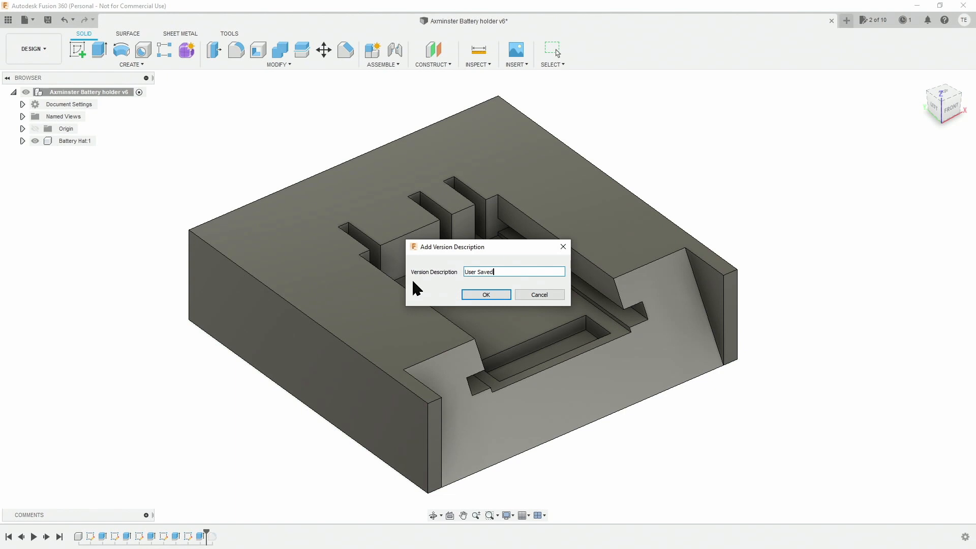
{"action": "left_click", "coordinate": [486, 295]}
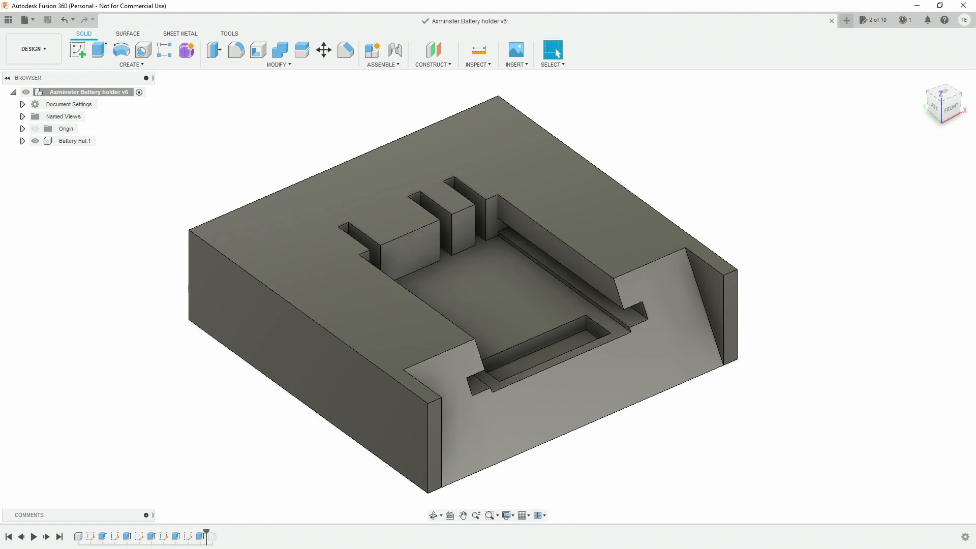
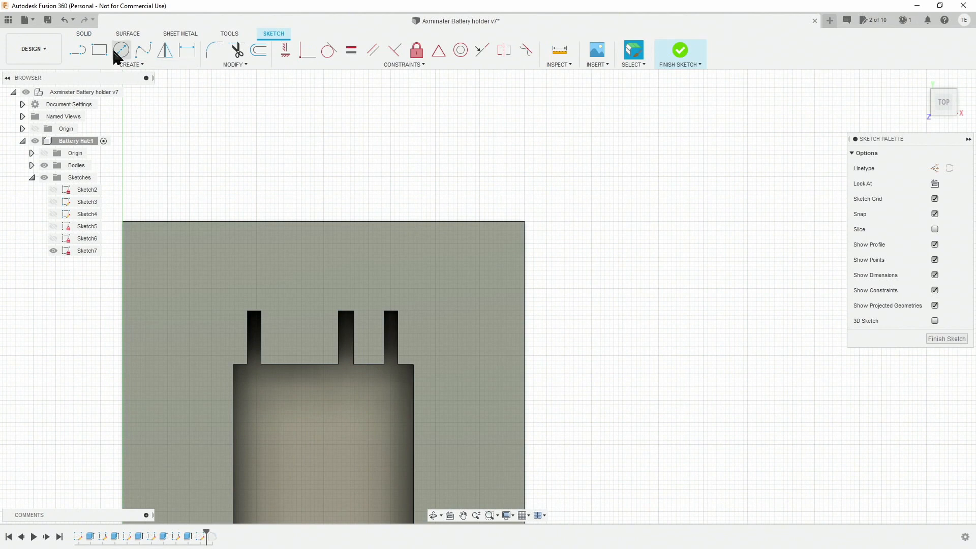
Sketch a rectangle 10 mm + cc + cc wide and 42.5 mm long on the block's top face near the back-right corner
{"action": "left_click", "coordinate": [452, 252]}
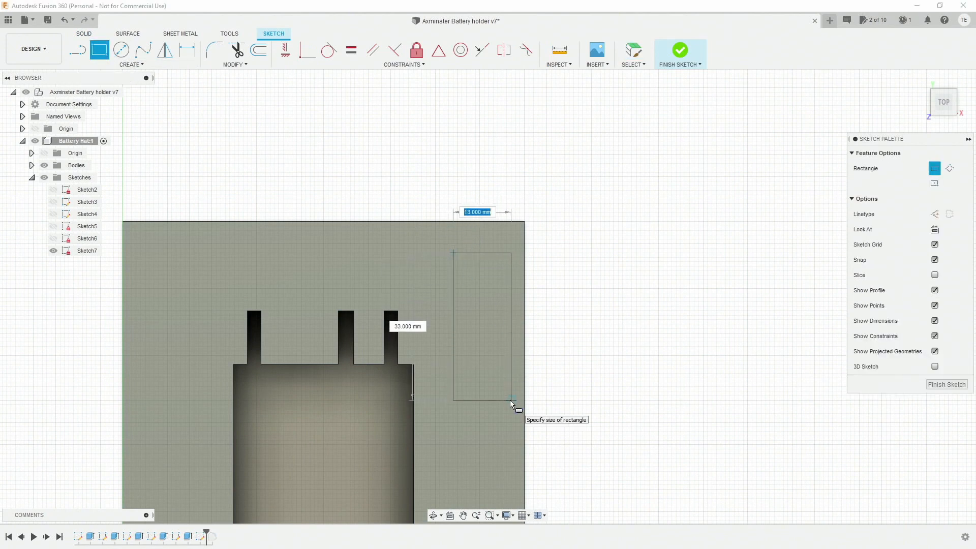
{"action": "type", "text": "10+cc+cc"}
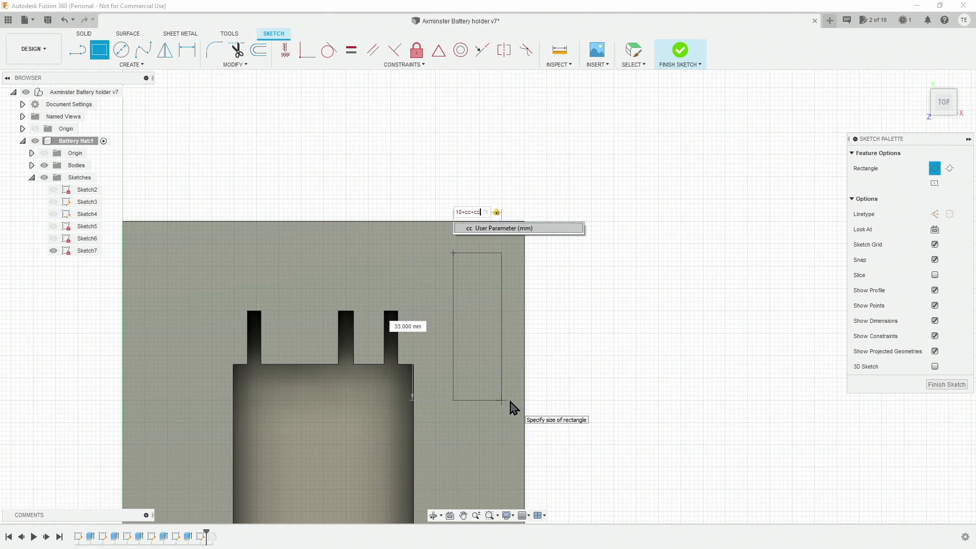
{"action": "key", "text": "Tab"}
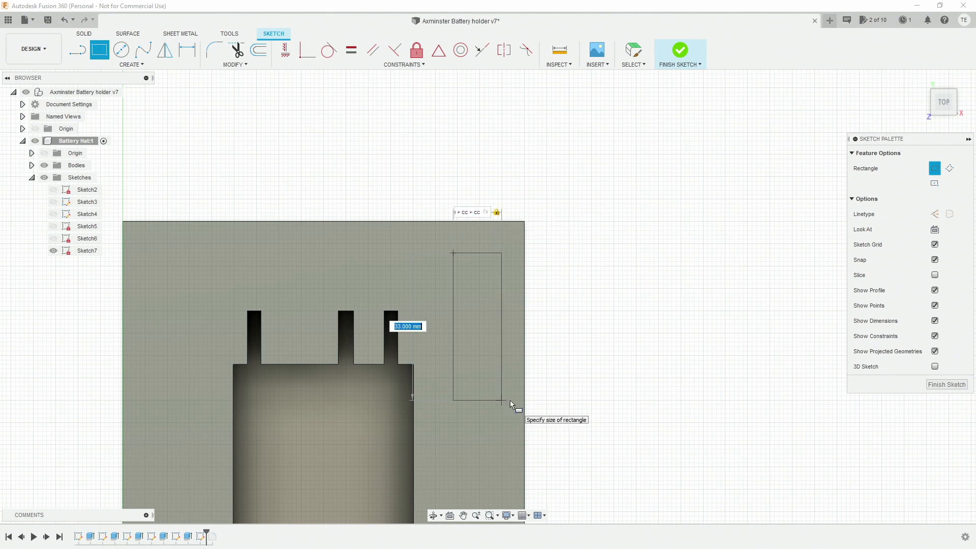
{"action": "type", "text": "42.5"}
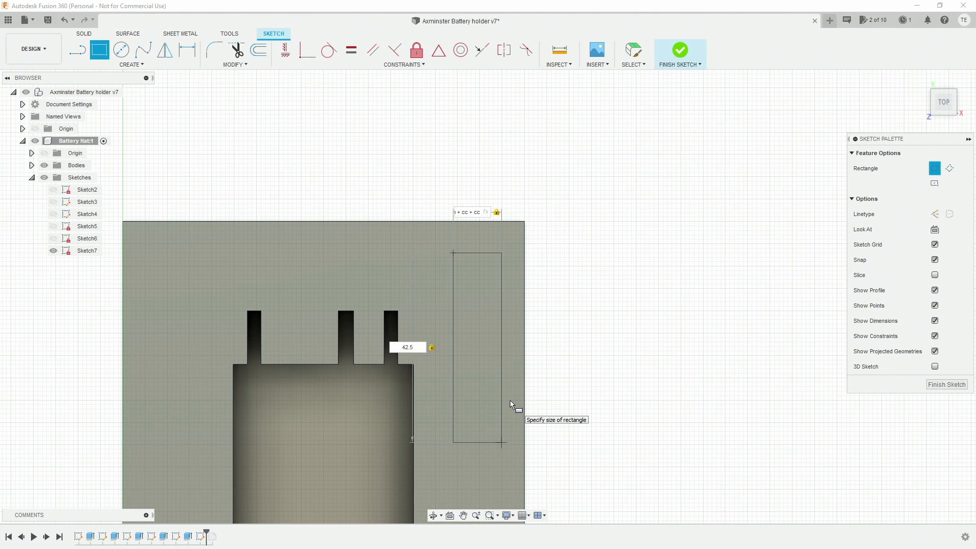
{"action": "key", "text": "Return"}
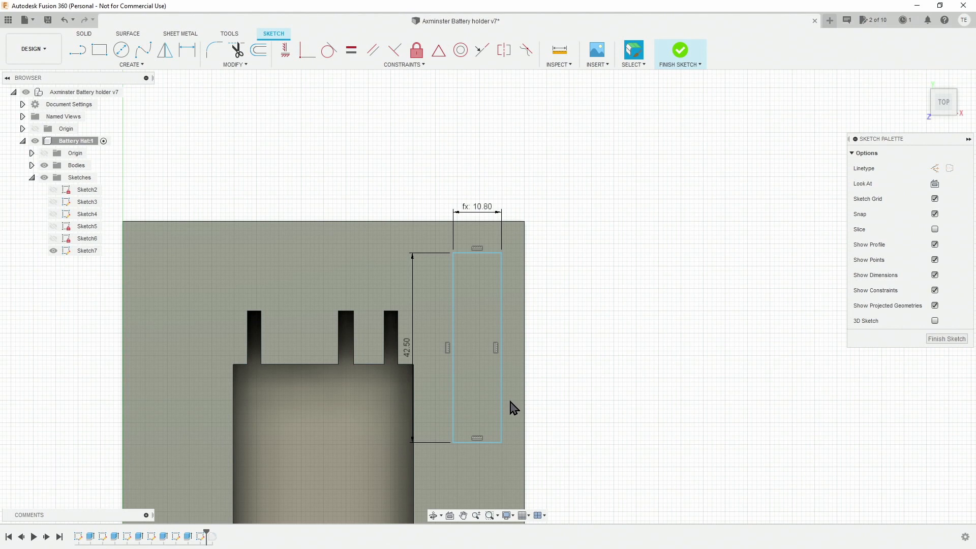
Dimension the rectangle 5 mm from the block's back edge and dimension its gap to the block's right edge
{"action": "key", "text": "d"}
{"action": "left_click", "coordinate": [476, 252]}
{"action": "left_click", "coordinate": [489, 221]}
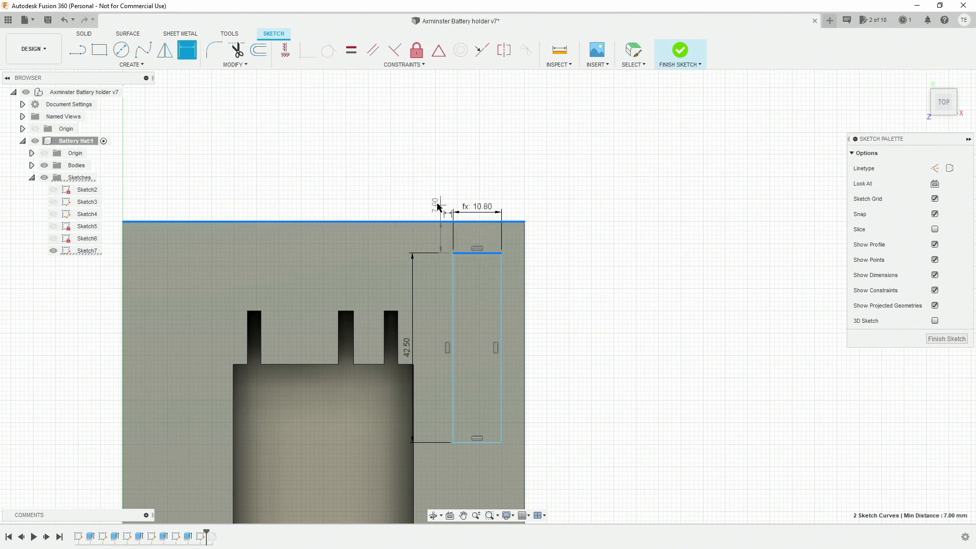
{"action": "left_click", "coordinate": [433, 199]}
{"action": "type", "text": "5"}
{"action": "key", "text": "Return"}
{"action": "left_click", "coordinate": [502, 270]}
{"action": "left_click", "coordinate": [525, 276]}
{"action": "left_click", "coordinate": [571, 259]}
{"action": "key", "text": "Return"}
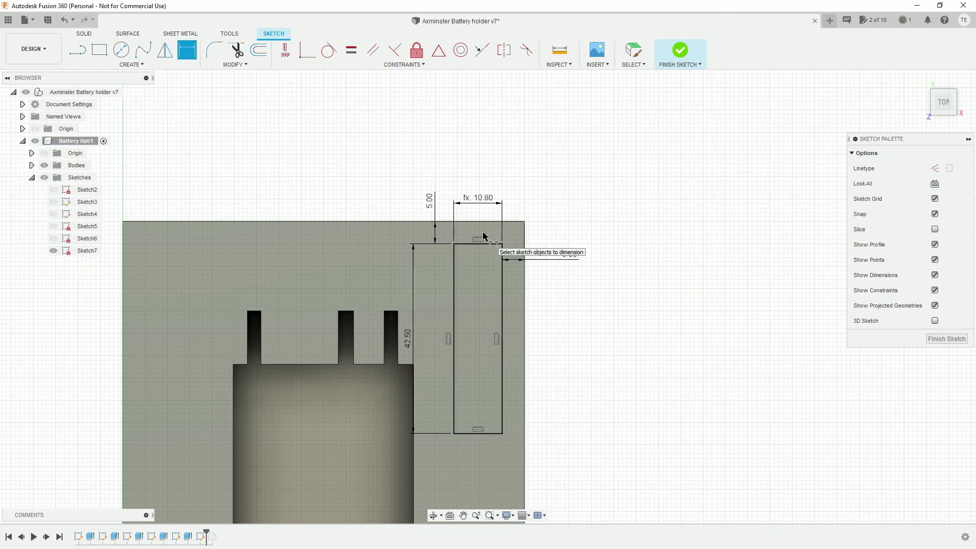
Extrude the rectangle profile downward as a cut to form a narrow pocket in the block's top face
{"action": "key", "text": "e"}
{"action": "left_click", "coordinate": [592, 178]}
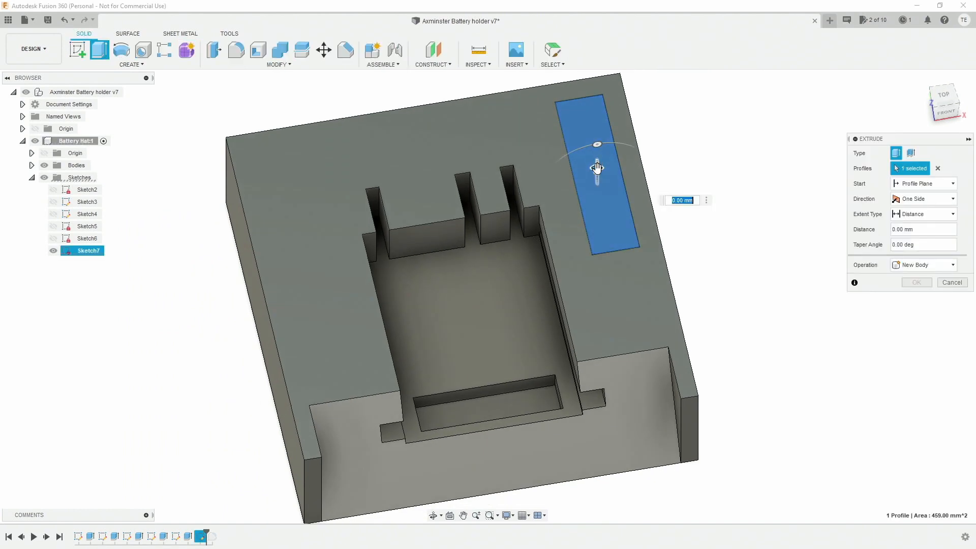
{"action": "left_click_drag", "start_coordinate": [597, 168], "coordinate": [595, 191]}
{"action": "key", "text": "Return"}
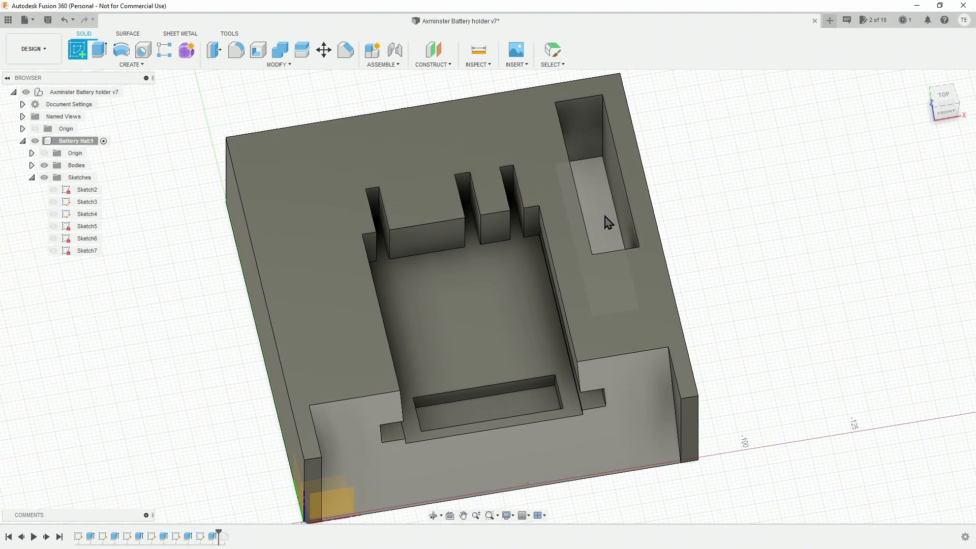
Start a sketch on the narrow pocket's floor and draw an 8 × 8 mm square near its back end
{"action": "left_click", "coordinate": [604, 216]}
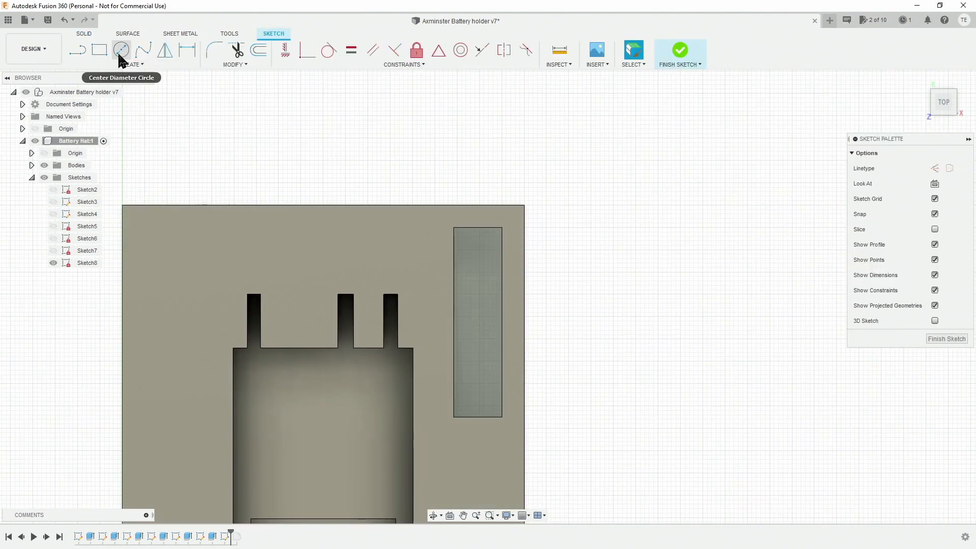
{"action": "left_click", "coordinate": [99, 50]}
{"action": "left_click", "coordinate": [460, 232]}
{"action": "type", "text": "8"}
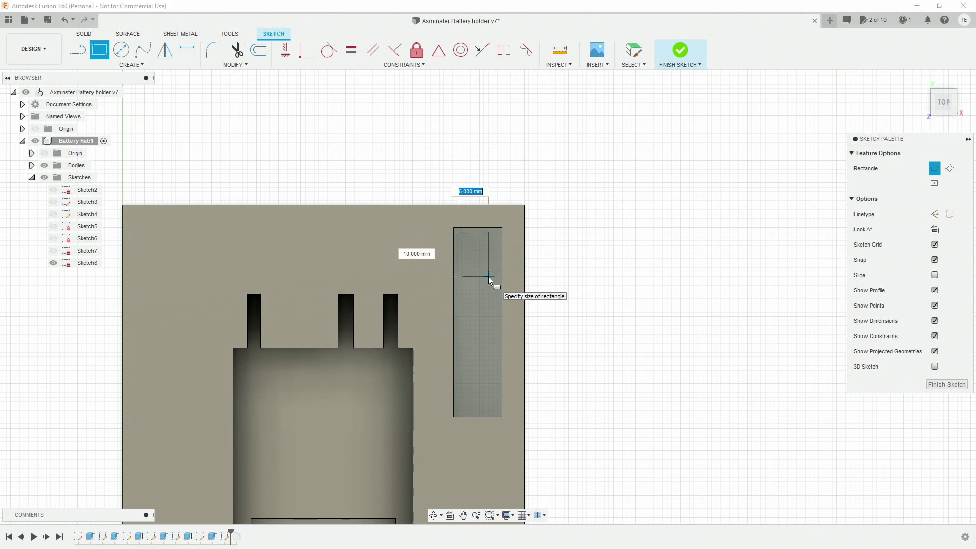
{"action": "key", "text": "Tab"}
{"action": "type", "text": "8"}
{"action": "key", "text": "Return"}
Dimension the square's back edge 2.5 mm from the narrow pocket's back edge
{"action": "key", "text": "d"}
{"action": "left_click", "coordinate": [482, 232]}
{"action": "left_click", "coordinate": [487, 227]}
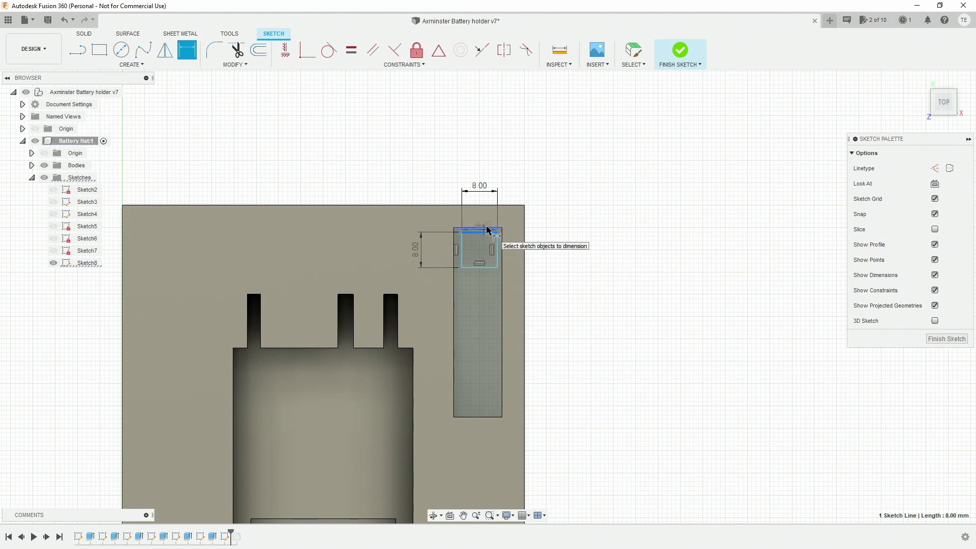
{"action": "left_click", "coordinate": [518, 175]}
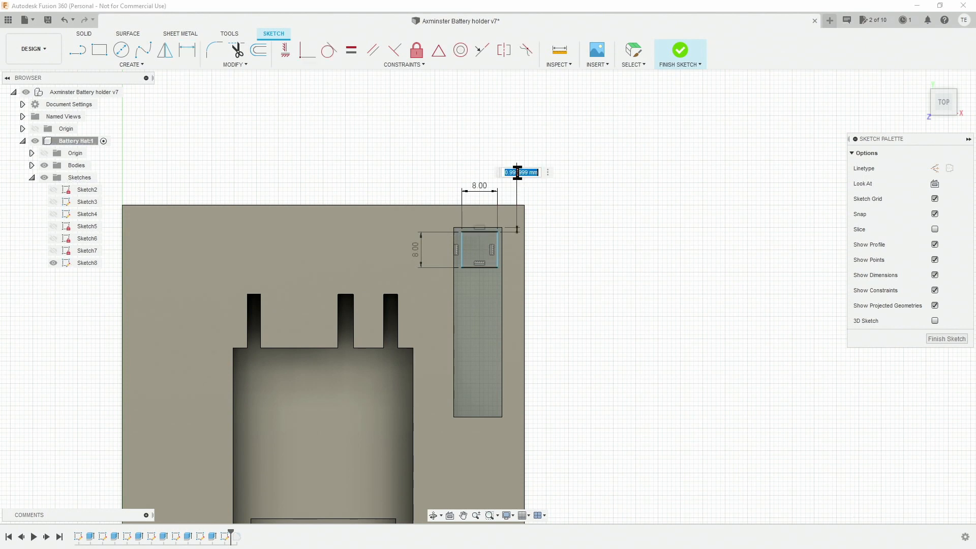
{"action": "type", "text": "1.5"}
{"action": "key", "text": "Return"}
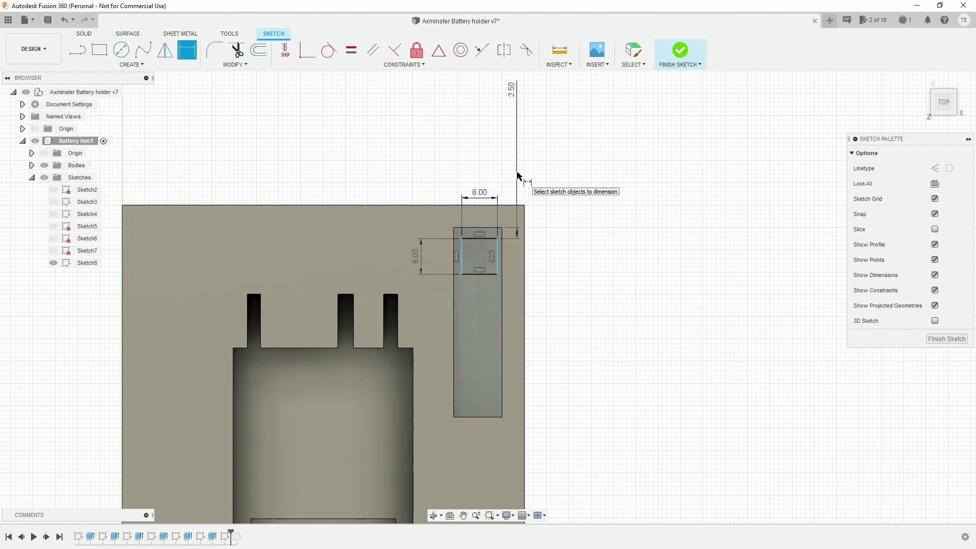
Dimension the square's right edge from the narrow pocket's right edge with the expression 1+cc
{"action": "left_click", "coordinate": [497, 255]}
{"action": "left_click", "coordinate": [502, 258]}
{"action": "left_click", "coordinate": [555, 256]}
{"action": "type", "text": "1+ac"}
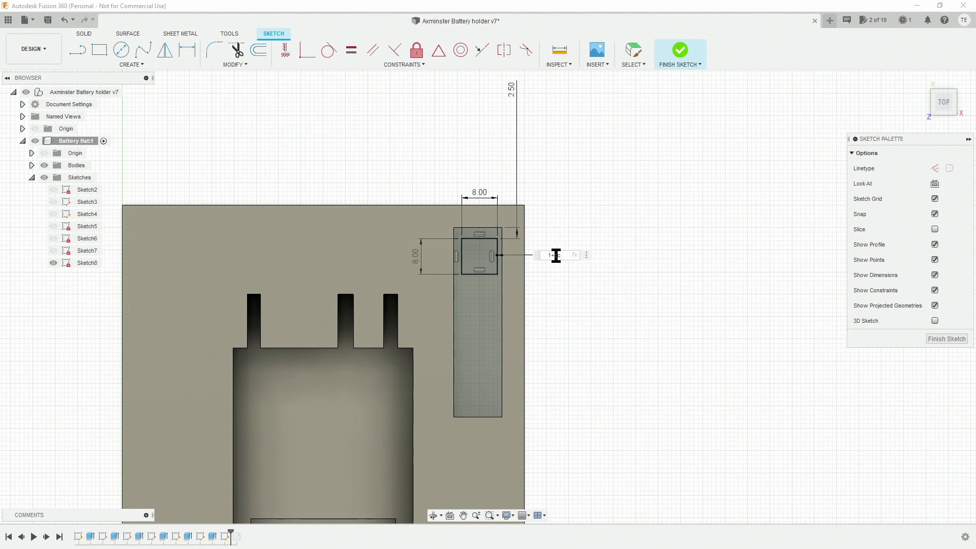
{"action": "key", "text": "Return"}
Extrude the 8 mm square downward as a cut through the narrow pocket's floor
{"action": "key", "text": "e"}
{"action": "left_click", "coordinate": [584, 178]}
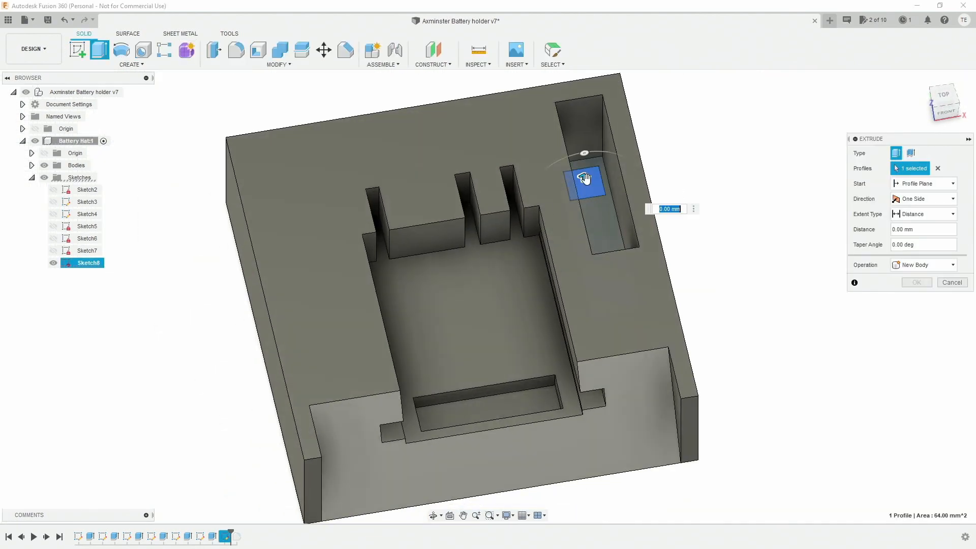
{"action": "type", "text": "-4"}
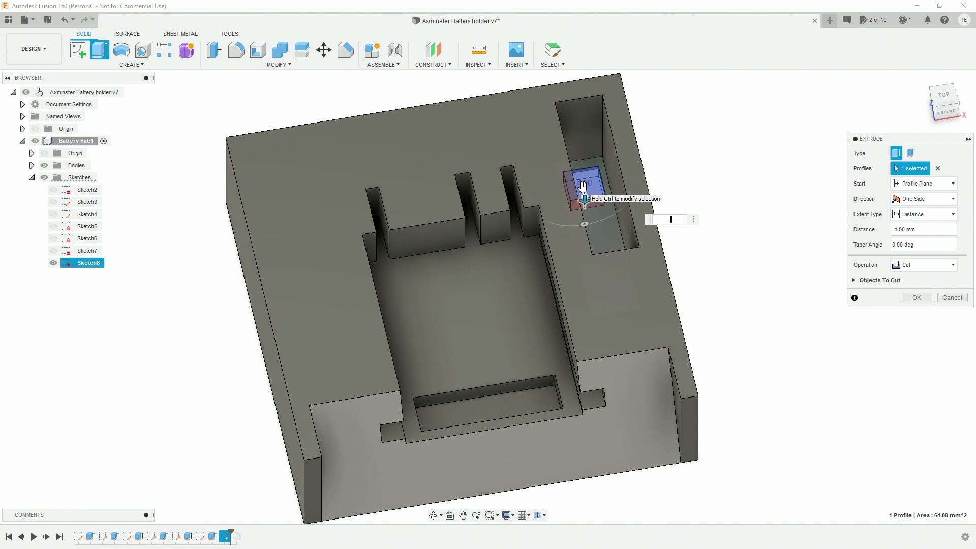
{"action": "key", "text": "Return"}
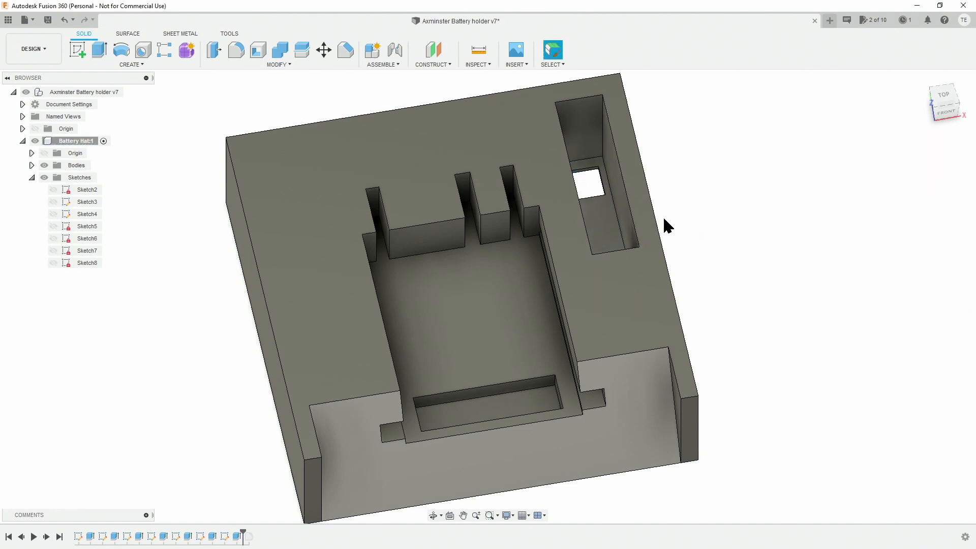
Start a sketch on the block's outer side face beside the narrow pocket and draw a 23 × 11 mm rectangle
{"action": "middle_click_drag", "start_coordinate": [661, 224], "coordinate": [553, 230], "text": "shift"}
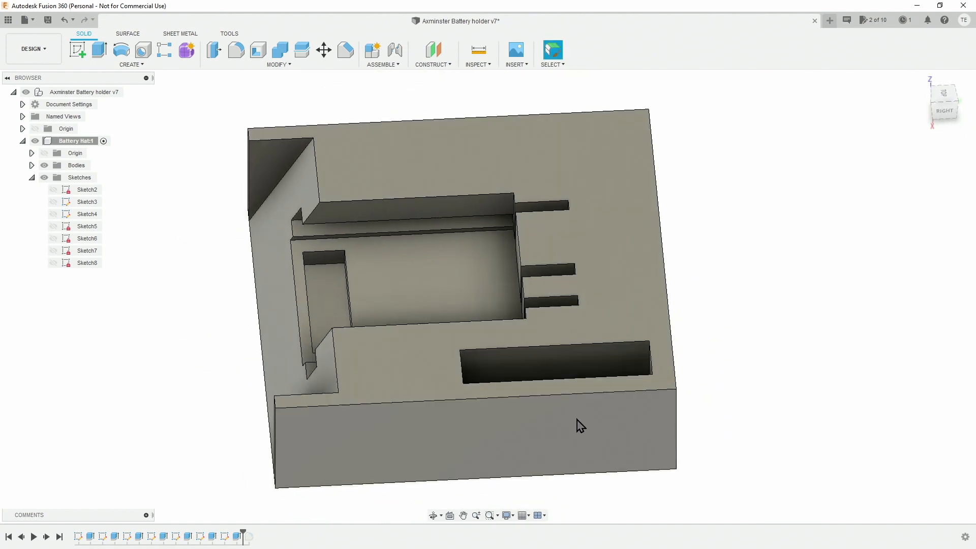
{"action": "left_click", "coordinate": [75, 52]}
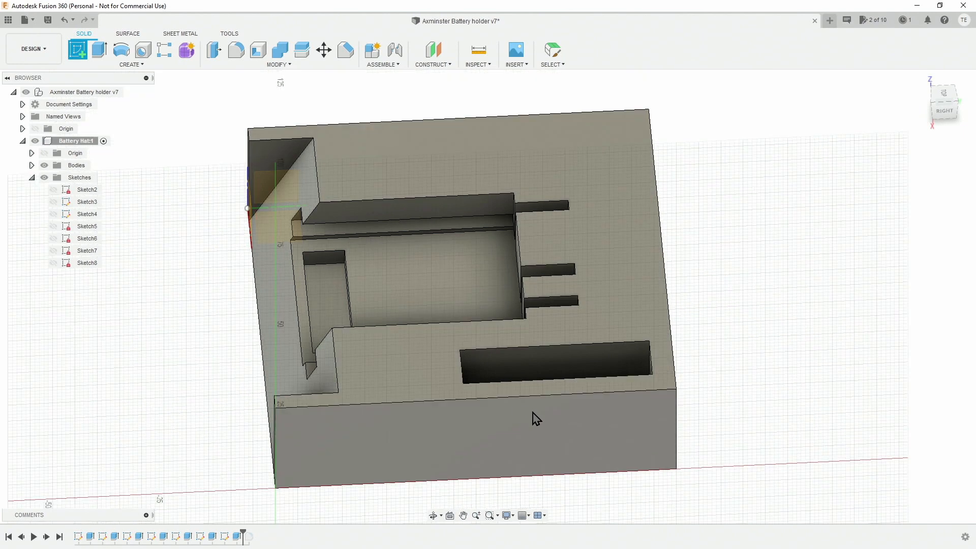
{"action": "left_click", "coordinate": [533, 413]}
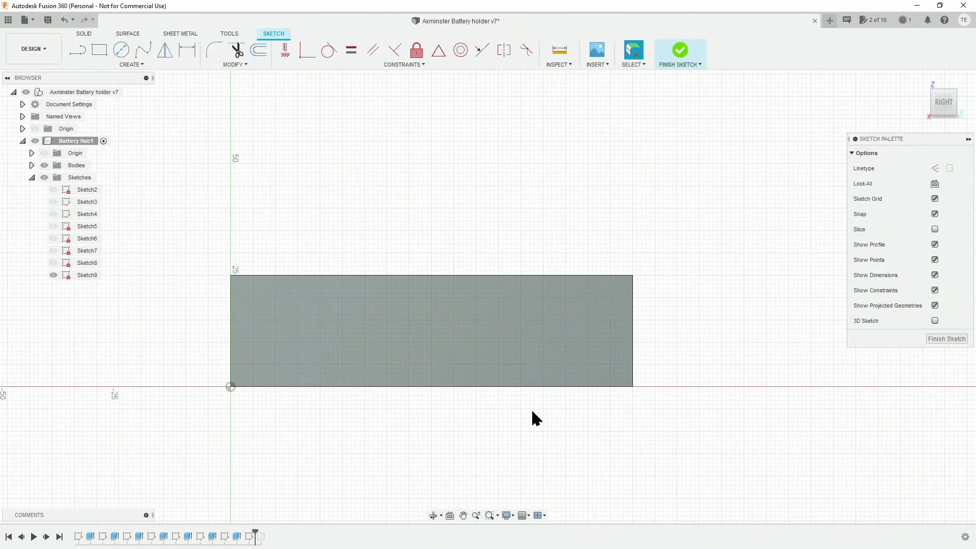
{"action": "left_click", "coordinate": [99, 49]}
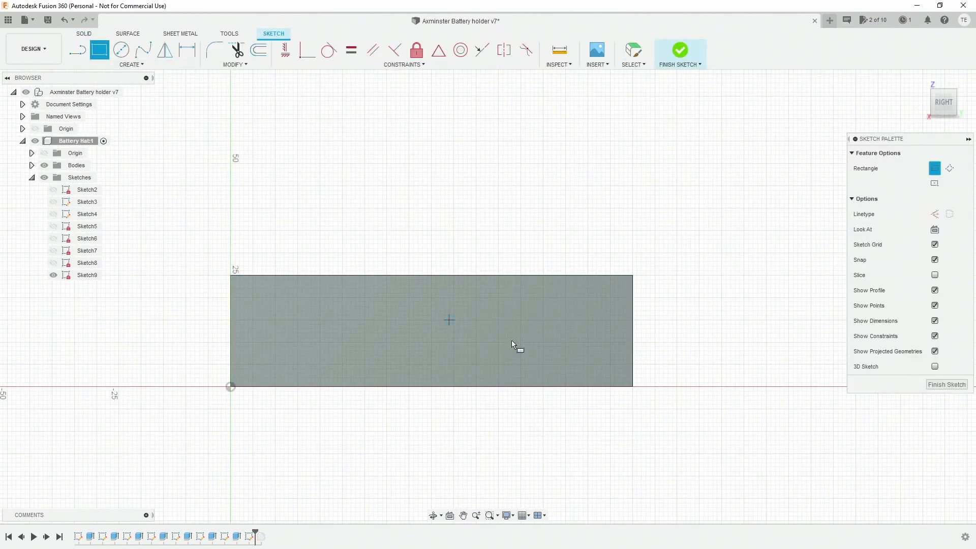
{"action": "left_click", "coordinate": [476, 301]}
{"action": "type", "text": "23"}
{"action": "key", "text": "Tab"}
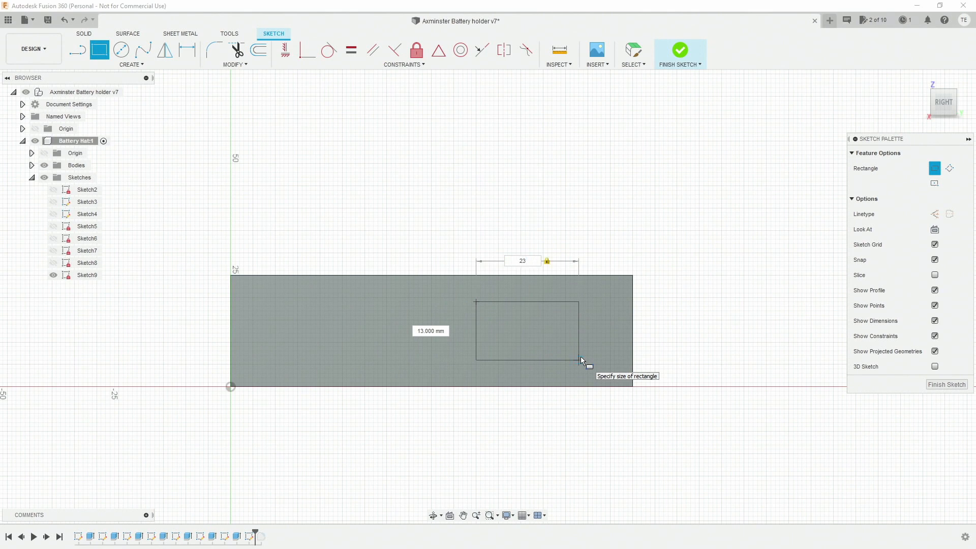
{"action": "type", "text": "11"}
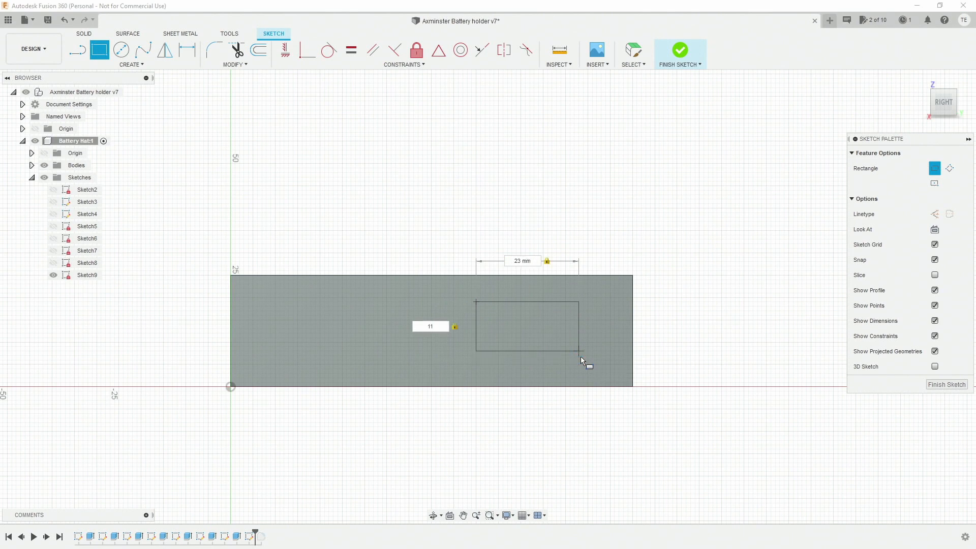
{"action": "key", "text": "Return"}
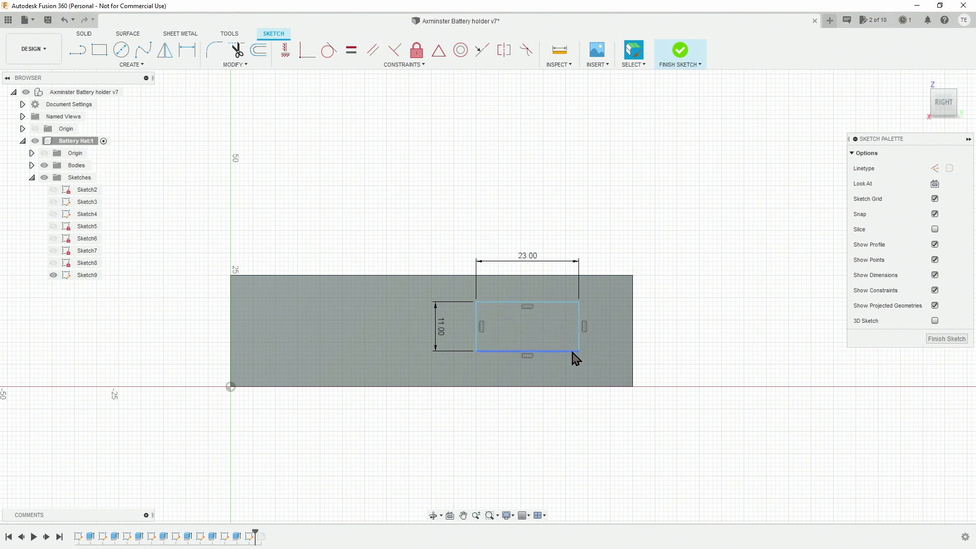
Convert all four sides of the 23 × 11 mm rectangle to construction lines
{"action": "left_click", "coordinate": [568, 351]}
{"action": "left_click", "coordinate": [578, 330], "text": "ctrl"}
{"action": "left_click", "coordinate": [561, 303], "text": "ctrl"}
{"action": "left_click", "coordinate": [476, 332], "text": "ctrl"}
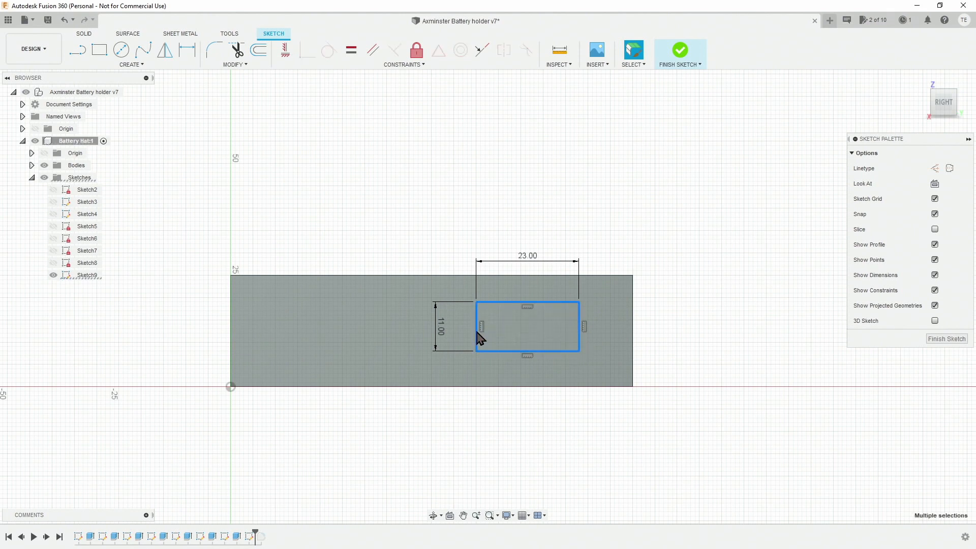
{"action": "key", "text": "x"}
{"action": "left_click", "coordinate": [722, 328]}
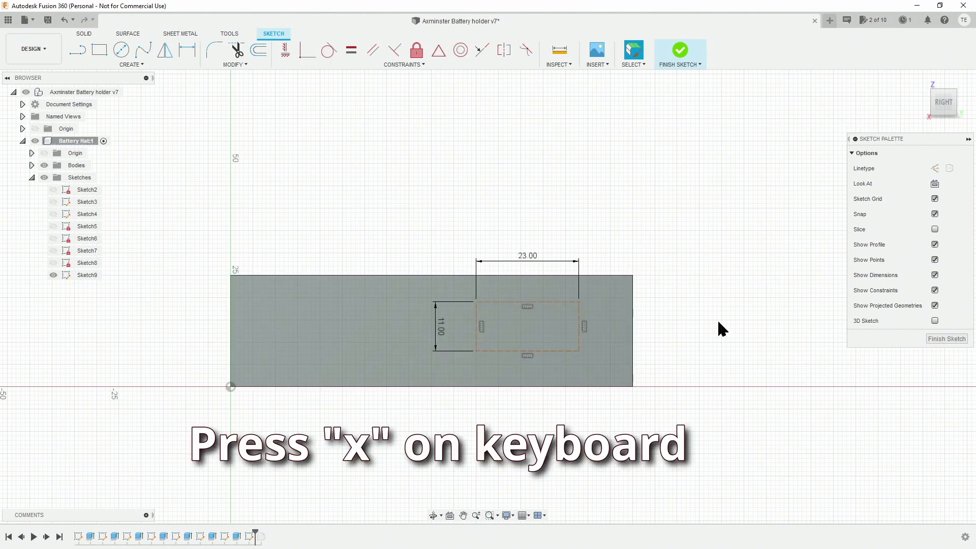
{"action": "key", "text": "c"}
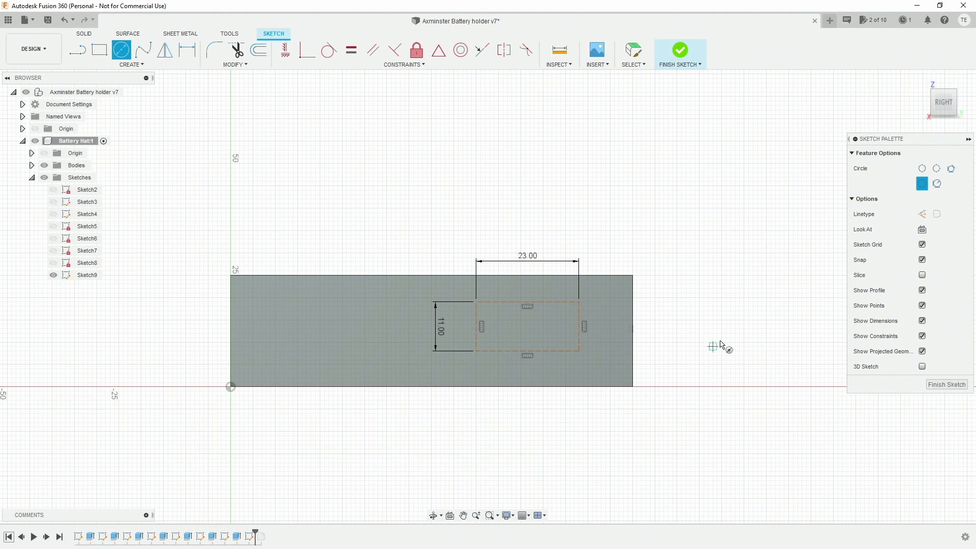
{"action": "left_click", "coordinate": [703, 216]}
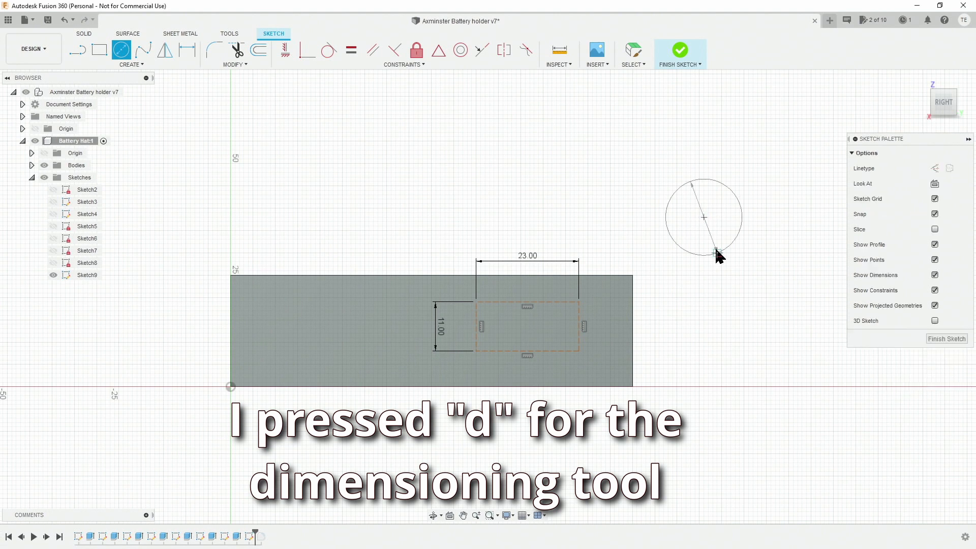
{"action": "key", "text": "Escape"}
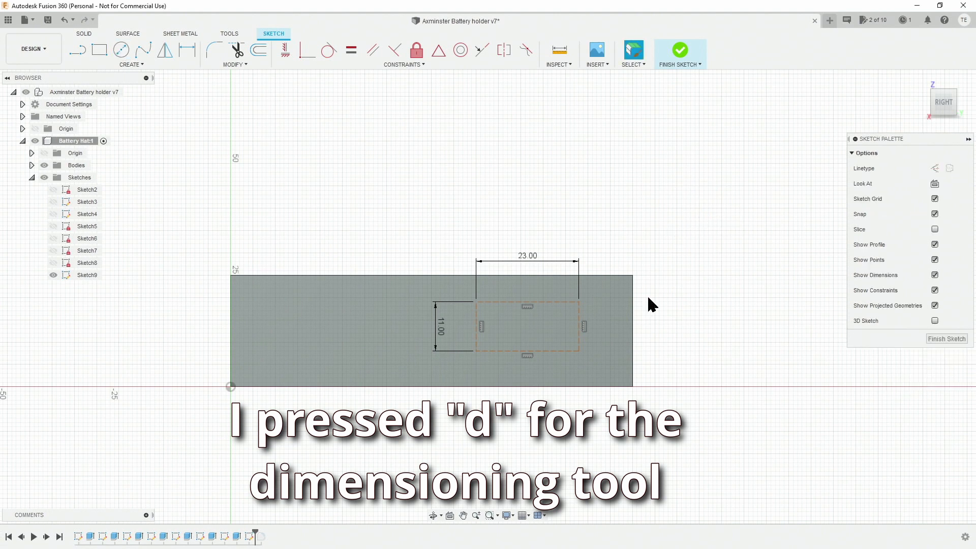
Dimension the construction rectangle's back edge from the side face's back edge with the expression 2.5+5
{"action": "key", "text": "d"}
{"action": "left_click", "coordinate": [579, 326]}
{"action": "left_click", "coordinate": [633, 328]}
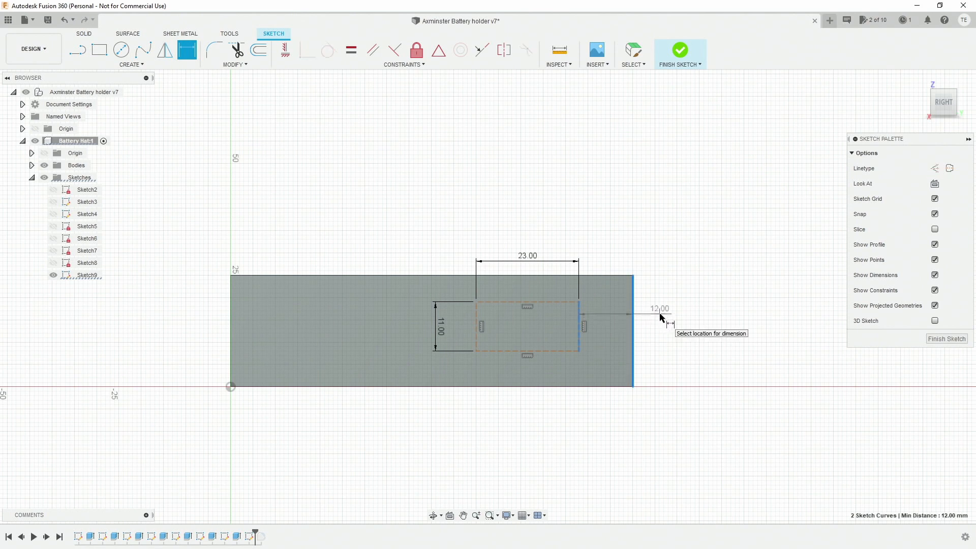
{"action": "left_click", "coordinate": [659, 317]}
{"action": "type", "text": "2.5+5"}
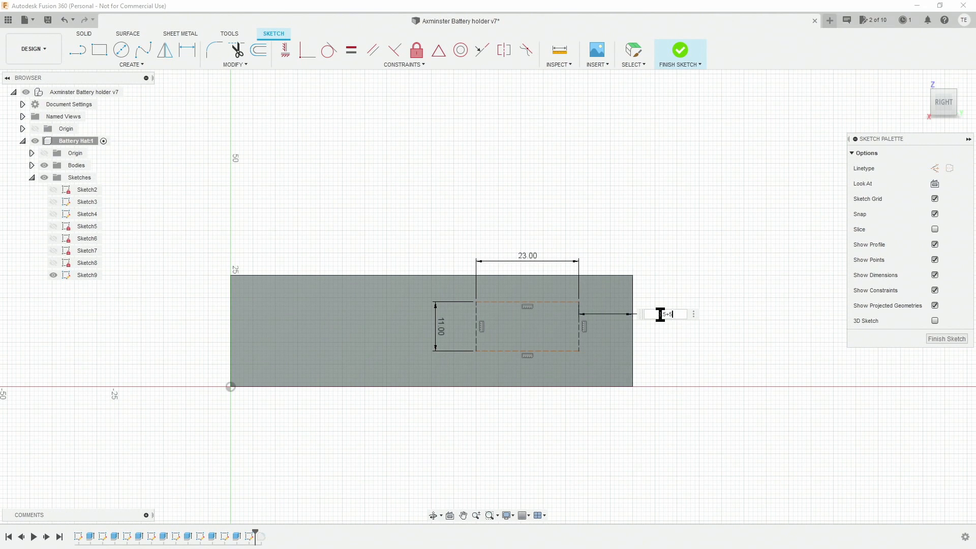
{"action": "key", "text": "Return"}
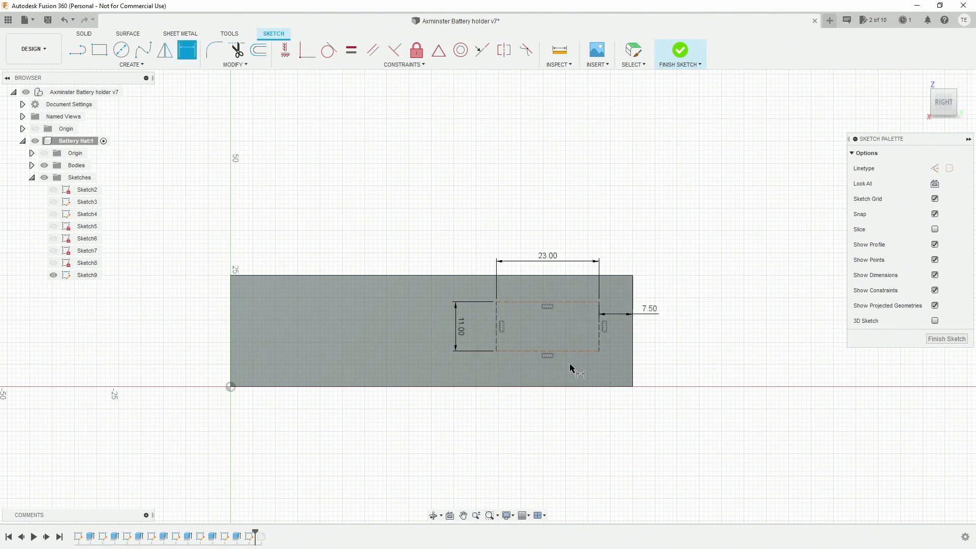
Dimension the construction rectangle's lower edge 3.5 mm from the block's bottom edge
{"action": "left_click", "coordinate": [579, 350]}
{"action": "left_click", "coordinate": [583, 387]}
{"action": "left_click", "coordinate": [587, 418]}
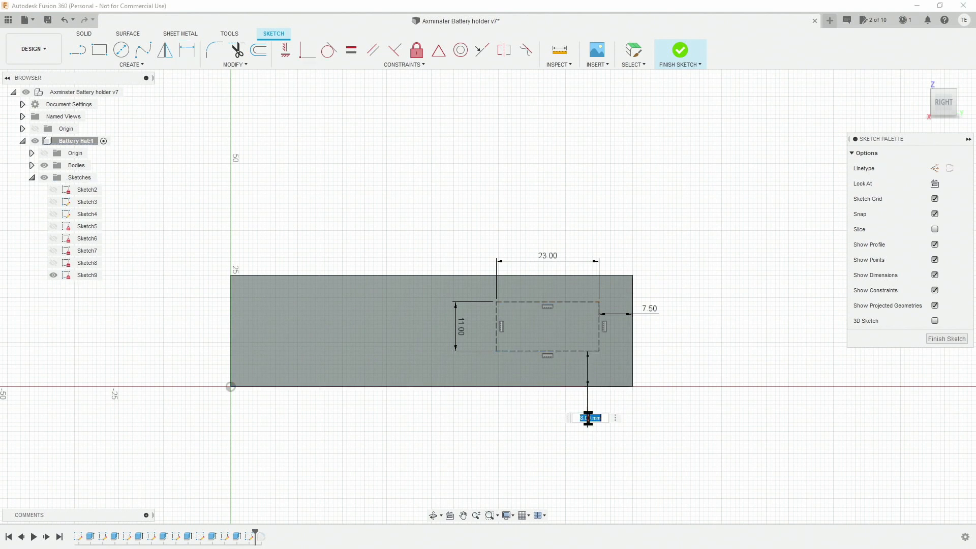
{"action": "type", "text": "7.5"}
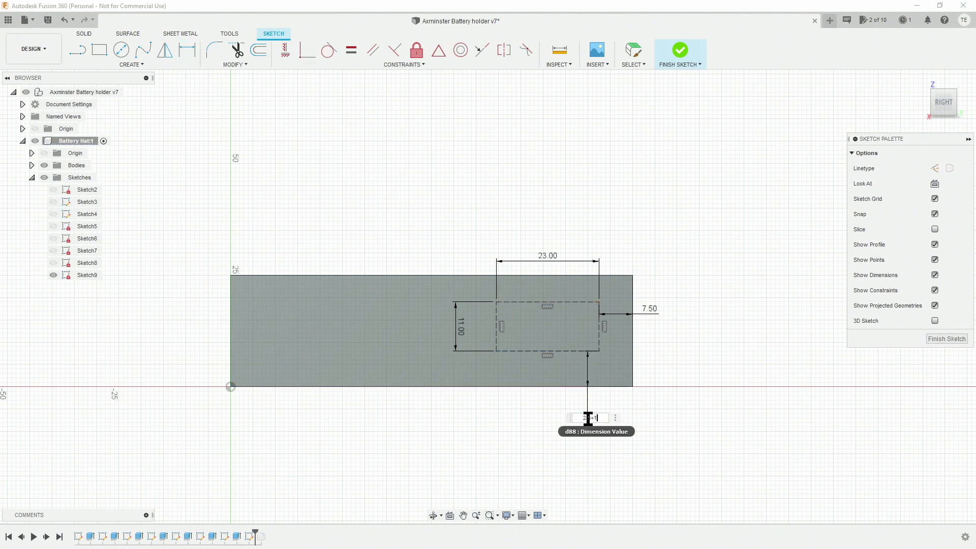
{"action": "key", "text": "Return"}
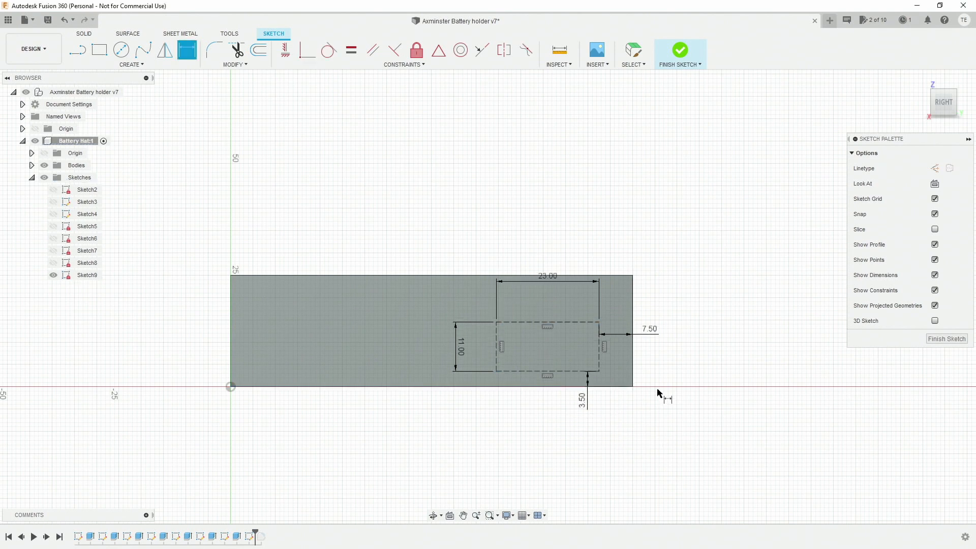
Draw concentric circles of 3 mm and 5 mm diameter centred on the construction rectangle's lower front corner
{"action": "key", "text": "c"}
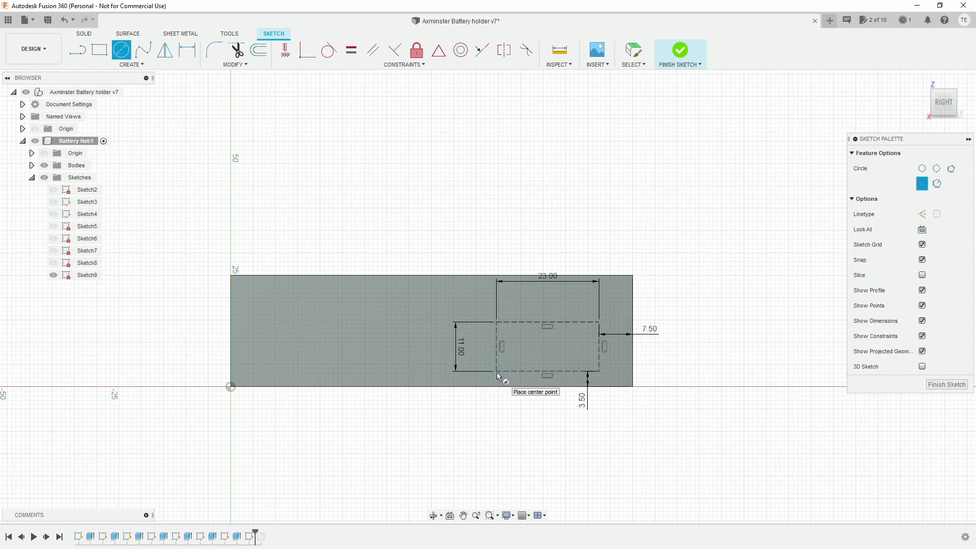
{"action": "left_click", "coordinate": [496, 372]}
{"action": "type", "text": "2"}
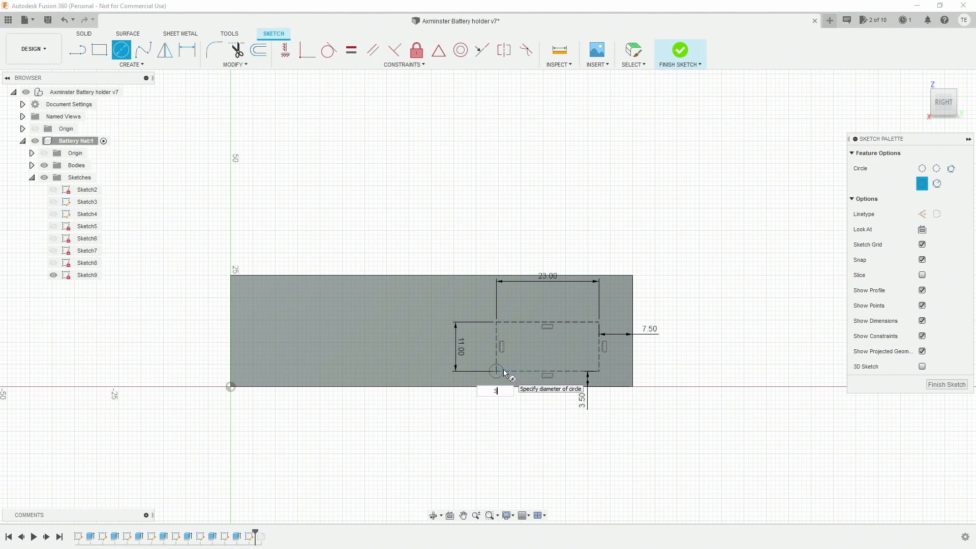
{"action": "key", "text": "Return"}
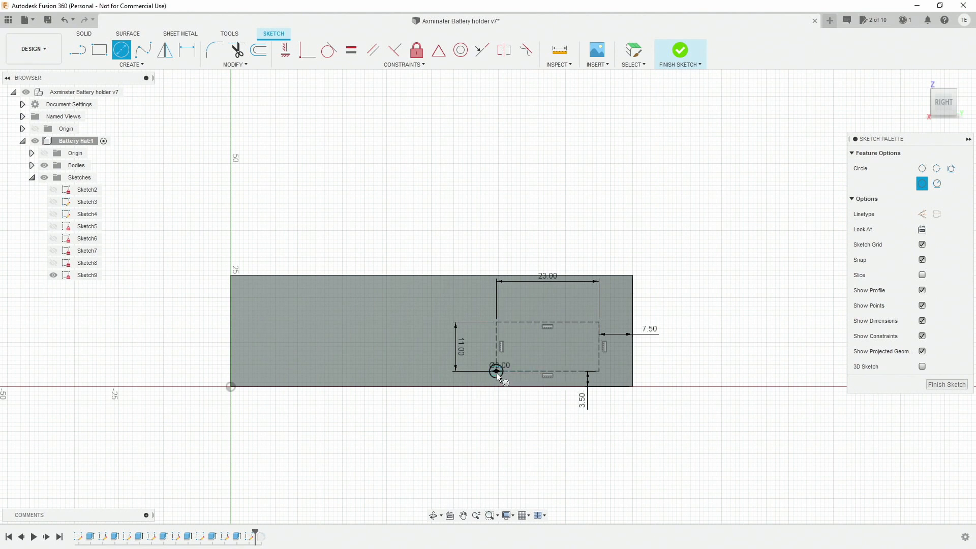
{"action": "left_click", "coordinate": [496, 373]}
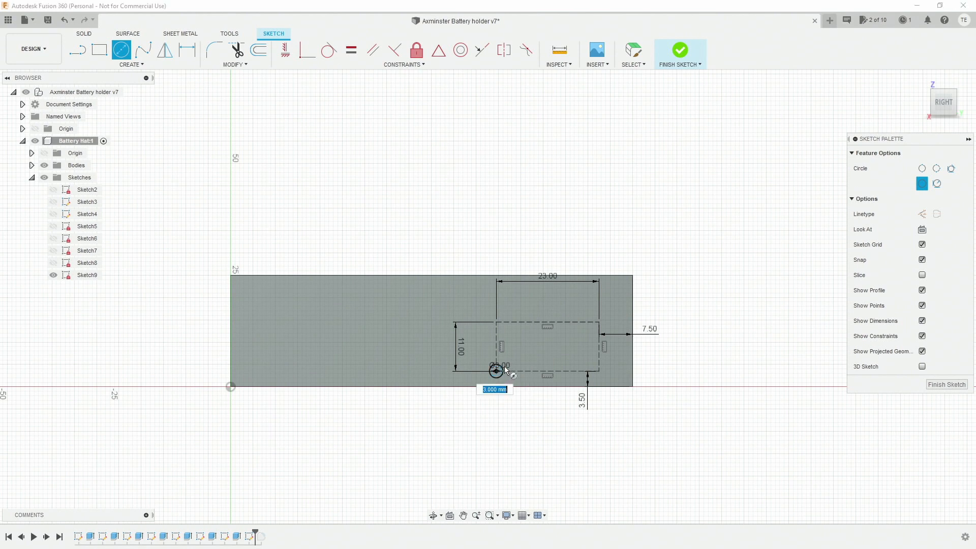
{"action": "type", "text": "6"}
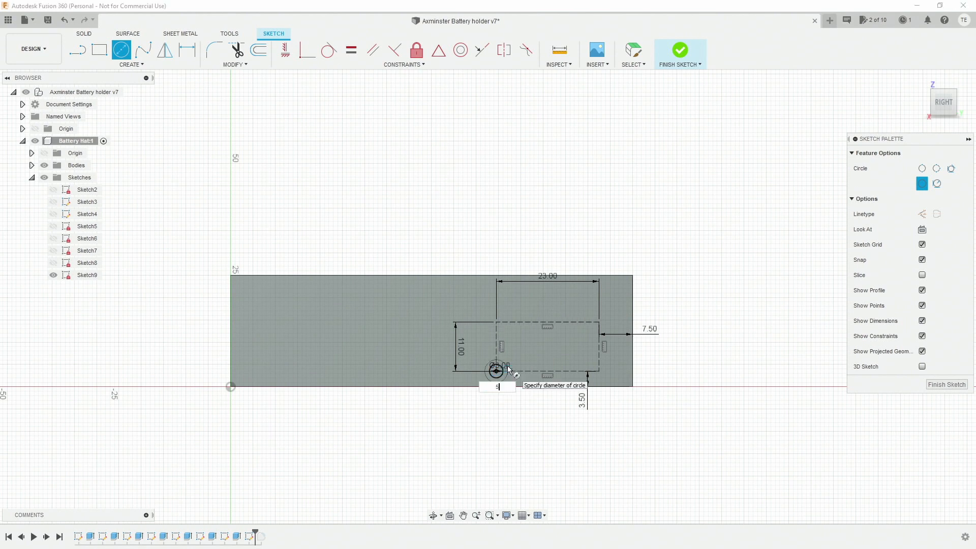
{"action": "key", "text": "Return"}
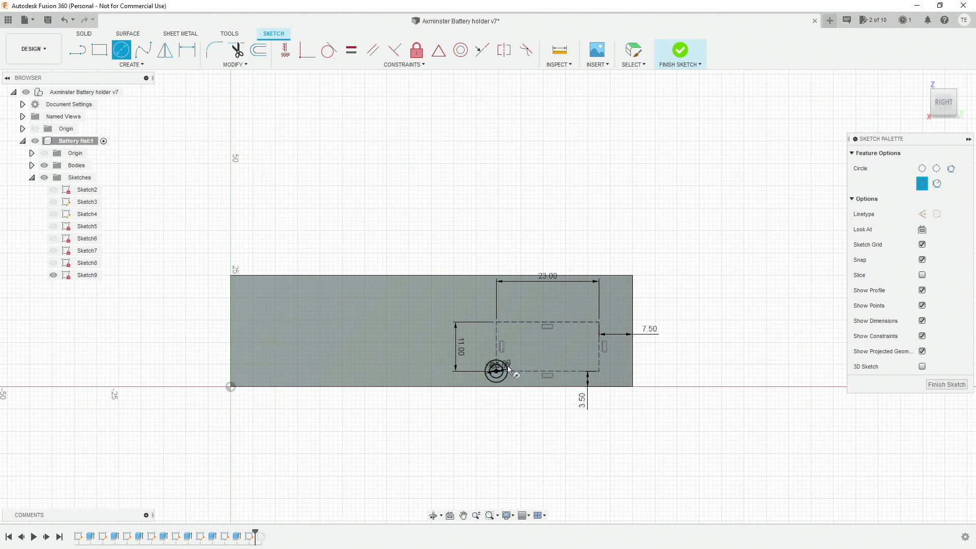
Draw concentric circles of 3 mm and 5 mm diameter centred on the construction rectangle's upper back corner
{"action": "left_click", "coordinate": [604, 323]}
{"action": "type", "text": "3"}
{"action": "key", "text": "Return"}
{"action": "left_click", "coordinate": [600, 327]}
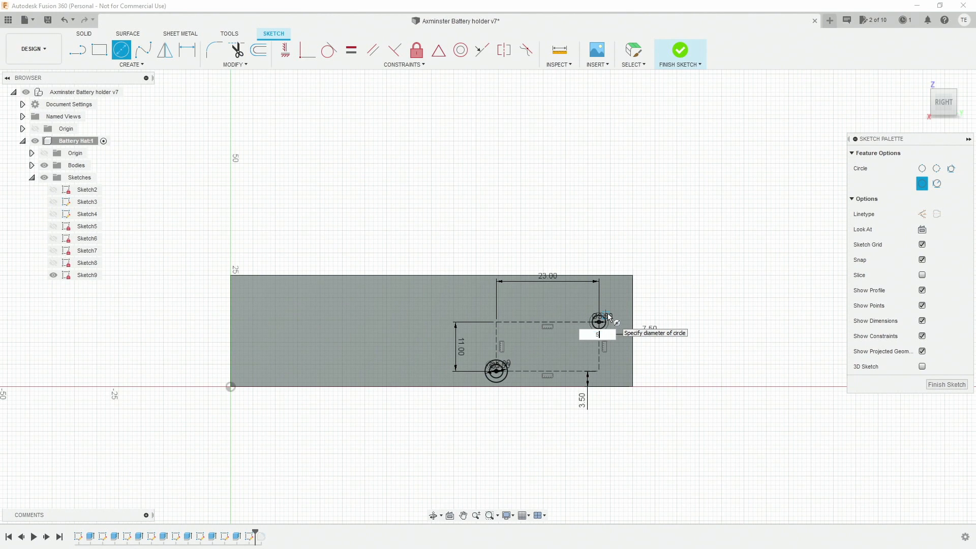
{"action": "key", "text": "Return"}
Extrude the two 3 mm inner circles inward as a cut to make holes in the block's side face
{"action": "key", "text": "e"}
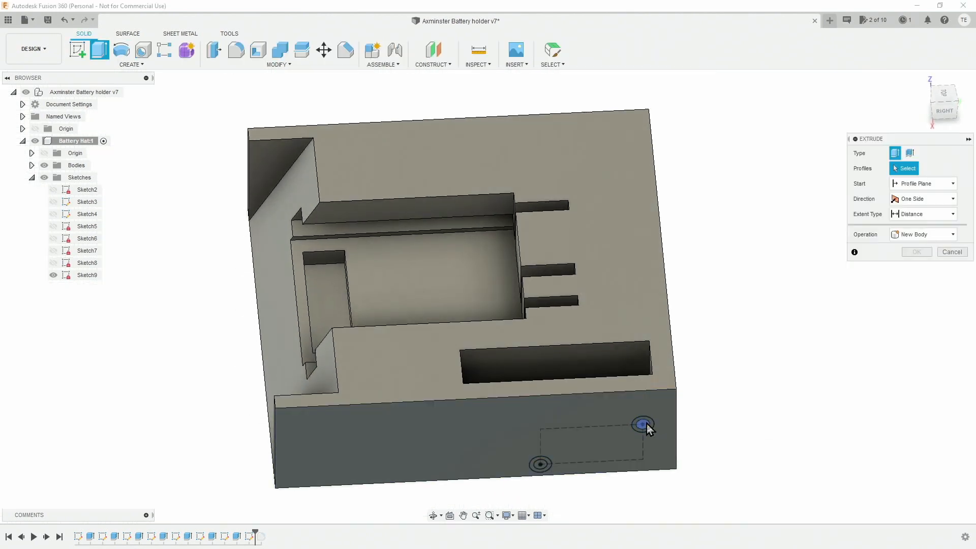
{"action": "left_click", "coordinate": [647, 424]}
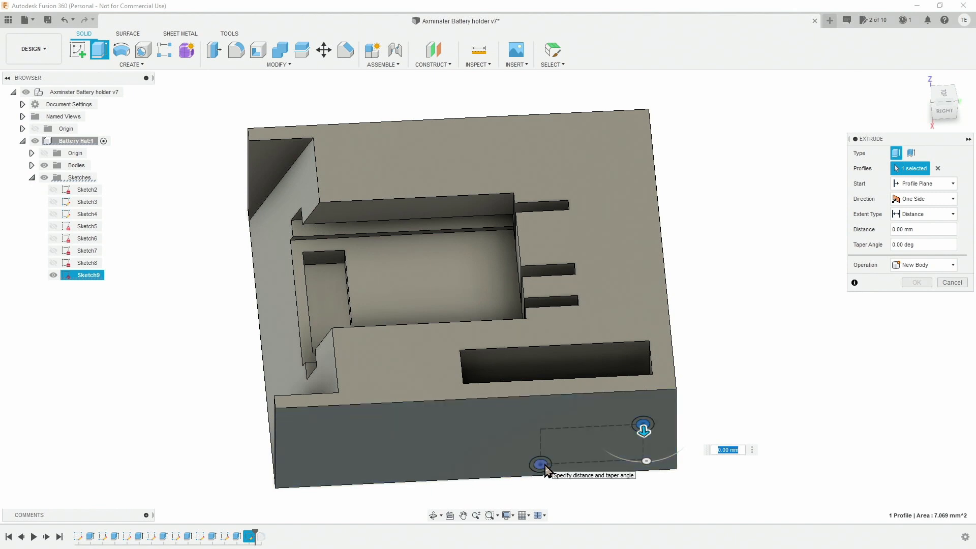
{"action": "left_click", "coordinate": [603, 465]}
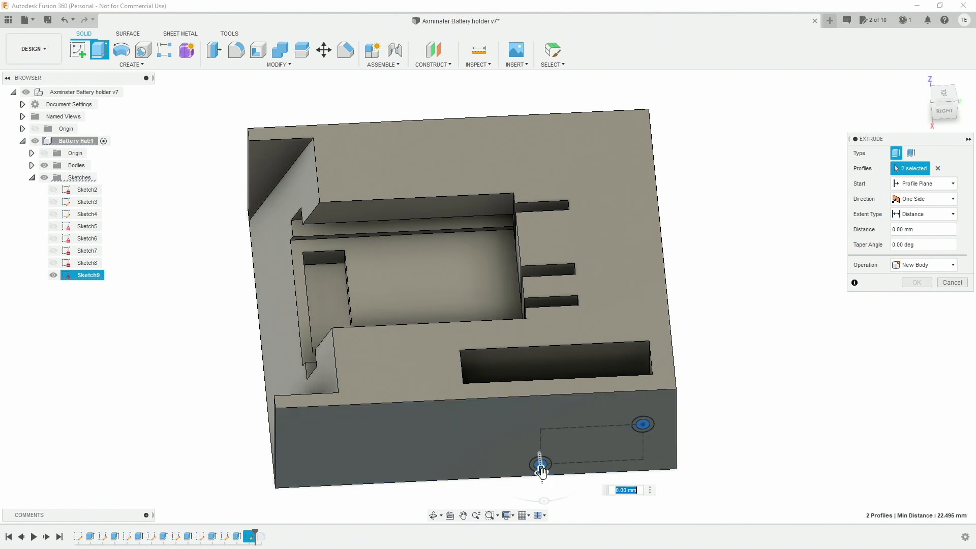
{"action": "type", "text": "-"}
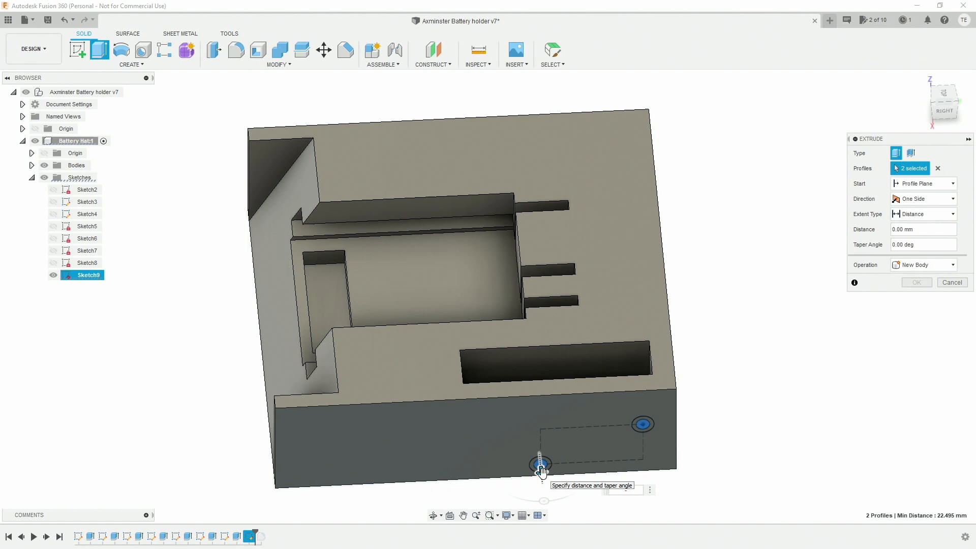
{"action": "key", "text": "Return"}
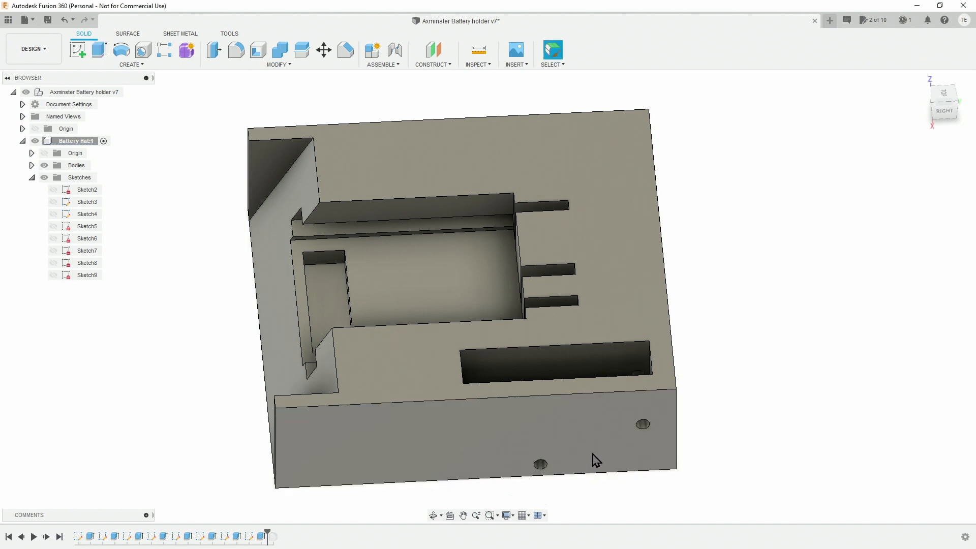
Make the side-face sketch with the concentric circles visible again
{"action": "middle_click_drag", "start_coordinate": [590, 444], "coordinate": [505, 468], "text": "shift"}
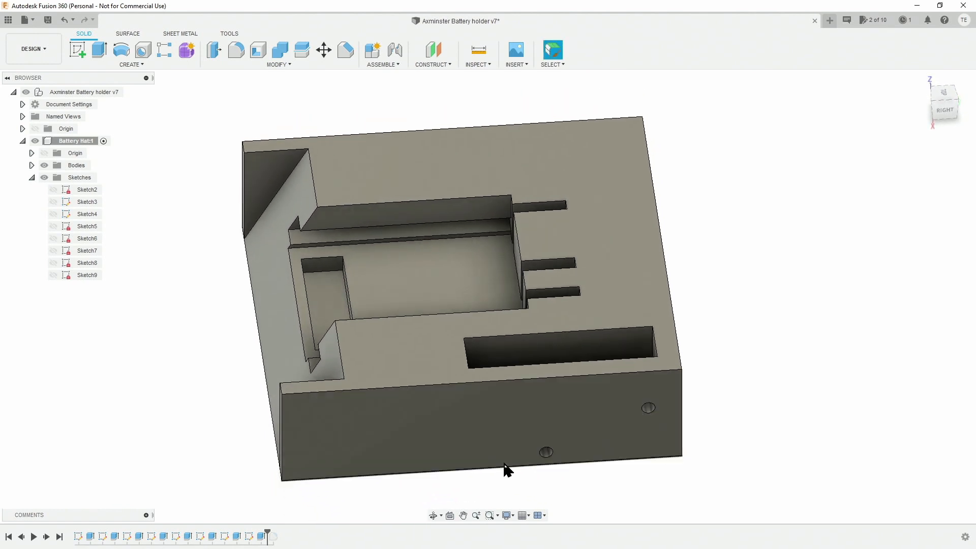
{"action": "left_click", "coordinate": [53, 275]}
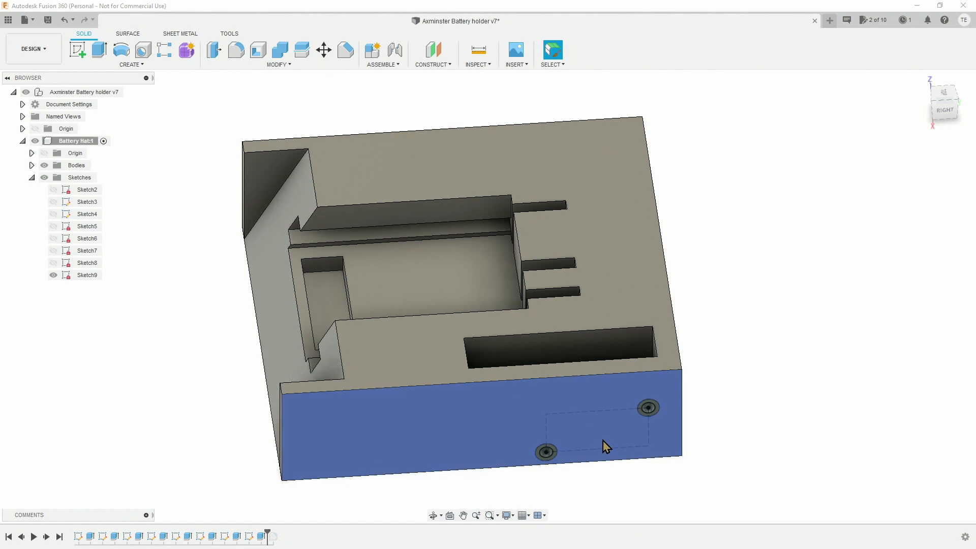
Extrude the two rings between the 3 mm and 5 mm circles by -4 mm as a cut to counterbore the side holes
{"action": "left_click", "coordinate": [546, 452]}
{"action": "key", "text": "e"}
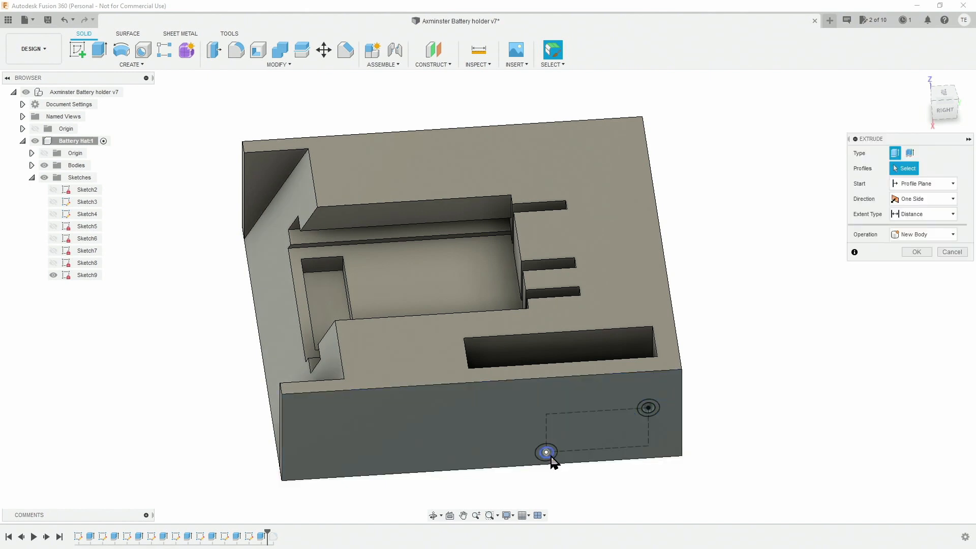
{"action": "left_click", "coordinate": [646, 413]}
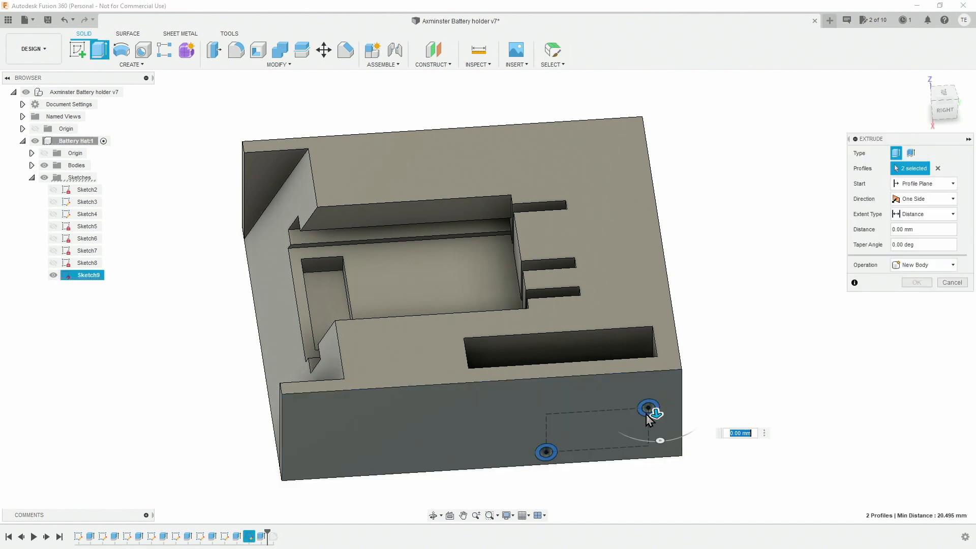
{"action": "type", "text": "-4"}
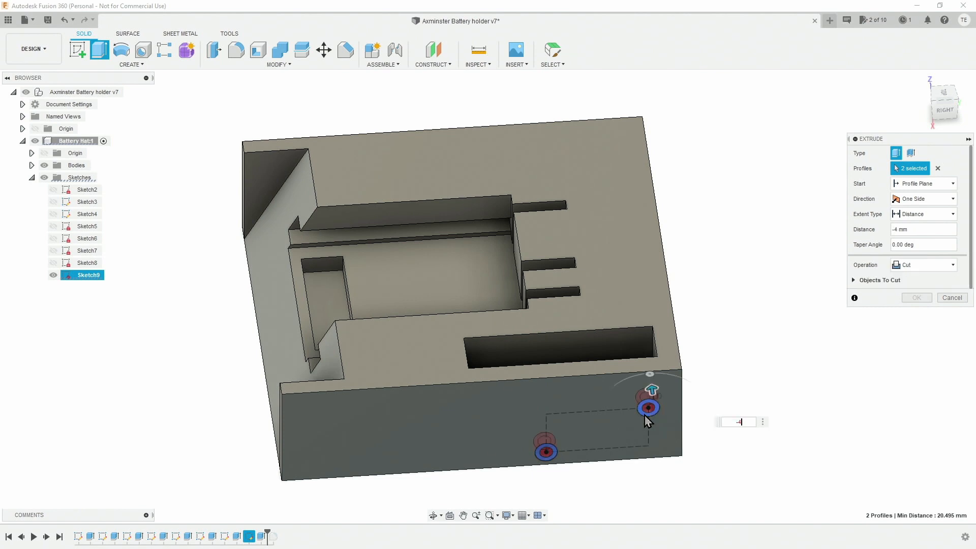
{"action": "key", "text": "Return"}
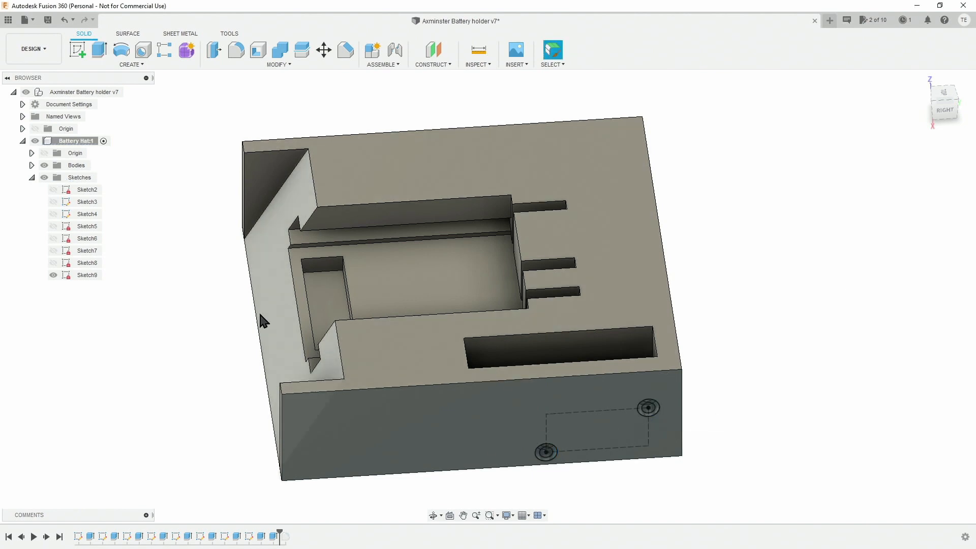
Hide the side-face circle sketch and view the two counterbored holes from the side
{"action": "left_click", "coordinate": [53, 274]}
{"action": "middle_click_drag", "start_coordinate": [308, 370], "coordinate": [523, 399], "text": "shift"}
{"action": "left_click_drag", "start_coordinate": [522, 399], "coordinate": [518, 388]}
{"action": "key", "text": "Escape"}
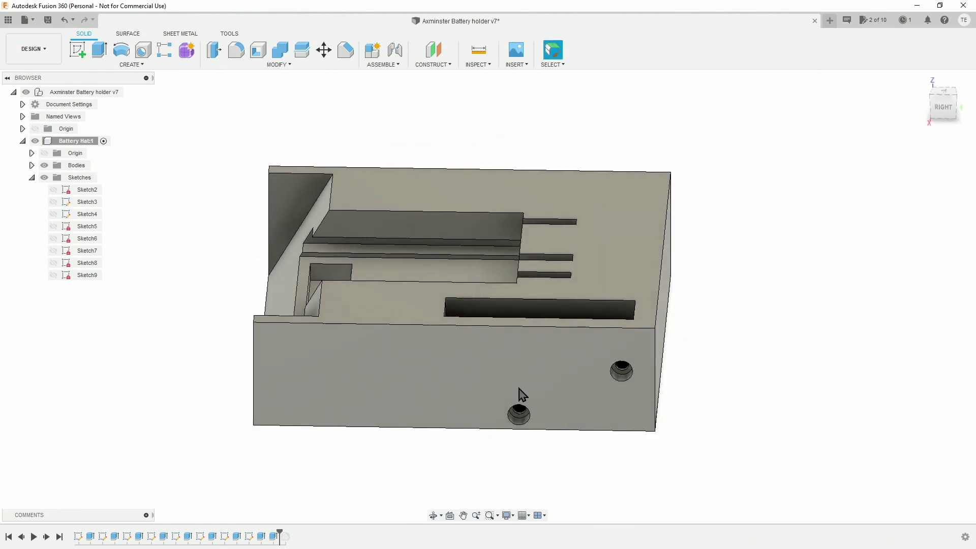
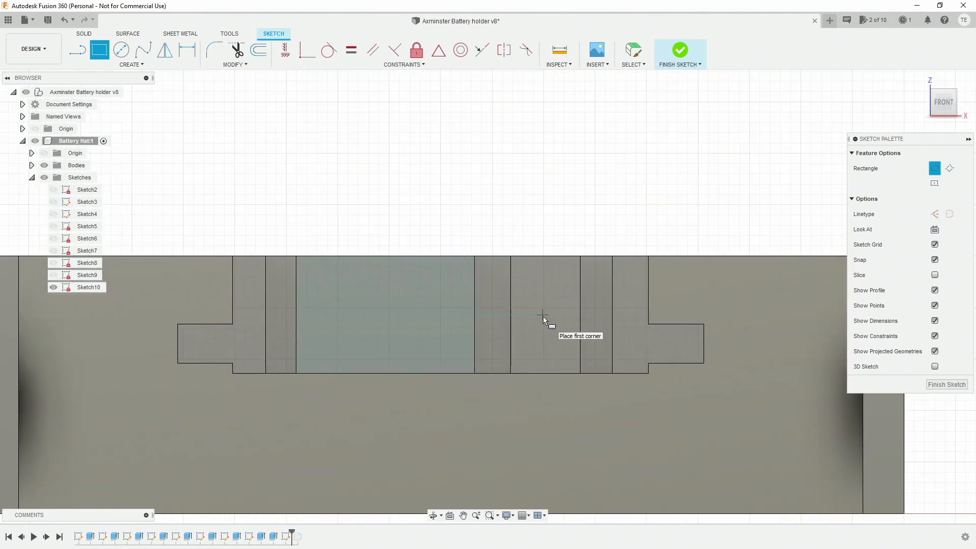
Sketch two narrow upright rectangles about 4.7 mm tall, one on the narrow right-hand block's face and one on the wide block's face
{"action": "left_click", "coordinate": [548, 306]}
{"action": "left_click", "coordinate": [561, 355]}
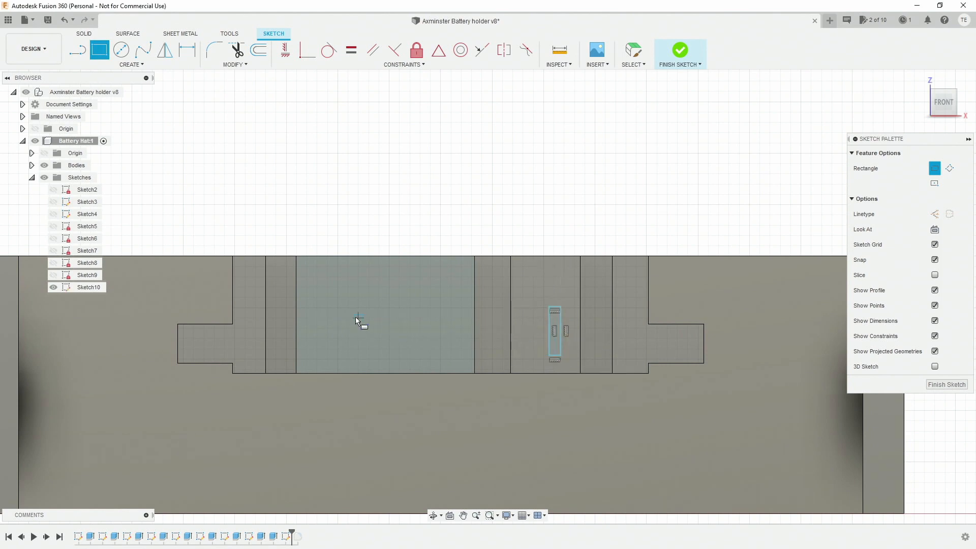
{"action": "left_click", "coordinate": [323, 307]}
{"action": "left_click", "coordinate": [340, 355]}
Dimension the right-hand rectangle to 8 mm high and 1 mm wide
{"action": "key", "text": "d"}
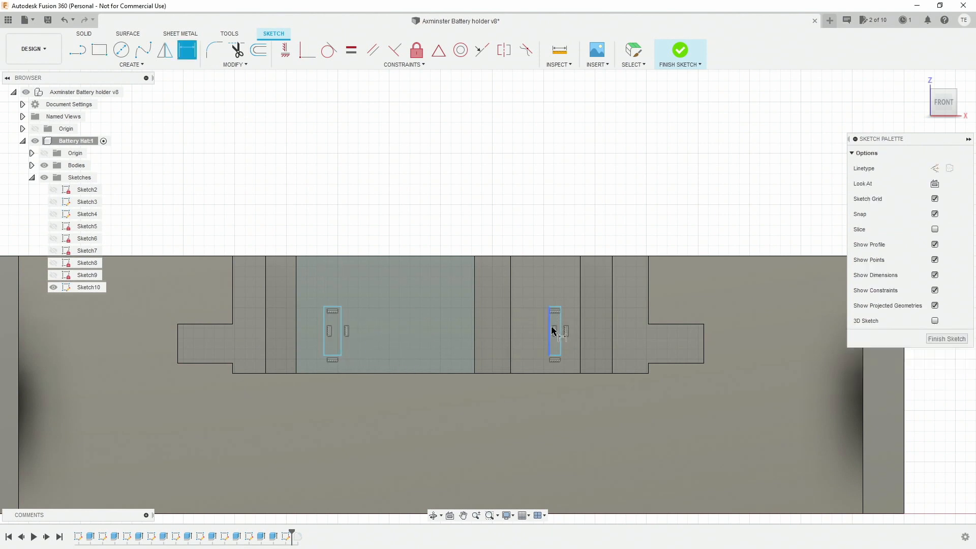
{"action": "left_click", "coordinate": [552, 330]}
{"action": "left_click", "coordinate": [524, 332]}
{"action": "type", "text": "8"}
{"action": "key", "text": "Return"}
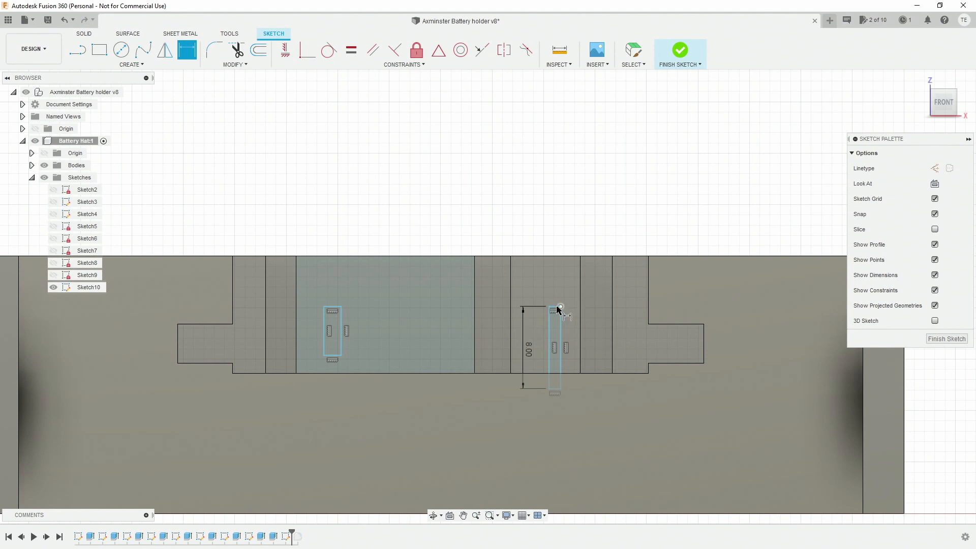
{"action": "left_click", "coordinate": [556, 308]}
{"action": "left_click", "coordinate": [548, 215]}
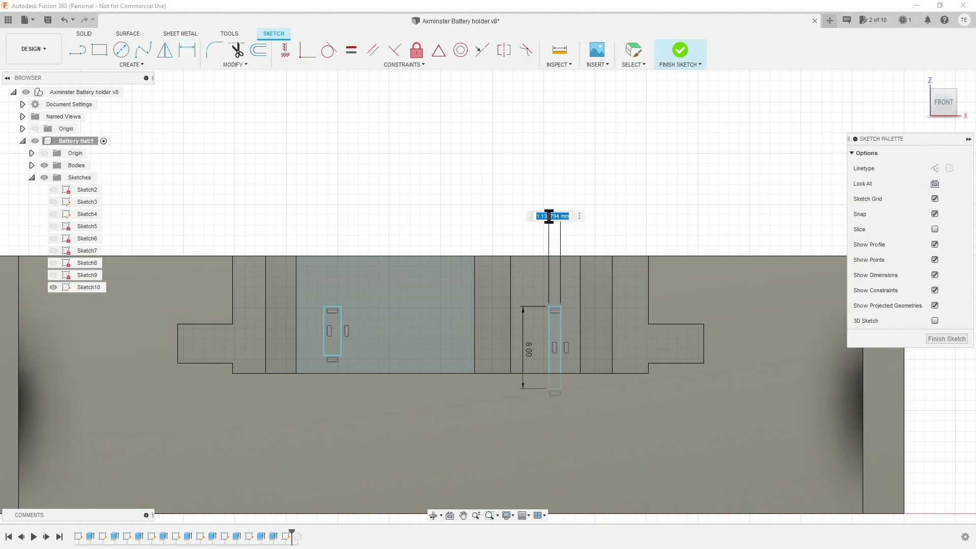
{"action": "type", "text": "1"}
{"action": "key", "text": "Return"}
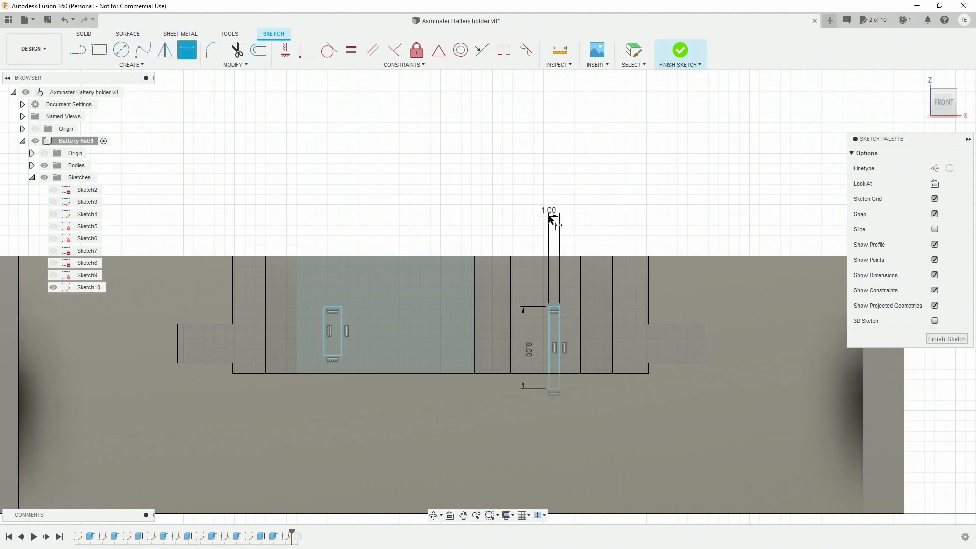
Dimension the left-hand rectangle to 1 mm wide and 8 mm high
{"action": "left_click", "coordinate": [336, 310]}
{"action": "left_click", "coordinate": [337, 224]}
{"action": "type", "text": "1"}
{"action": "key", "text": "Return"}
{"action": "left_click", "coordinate": [334, 330]}
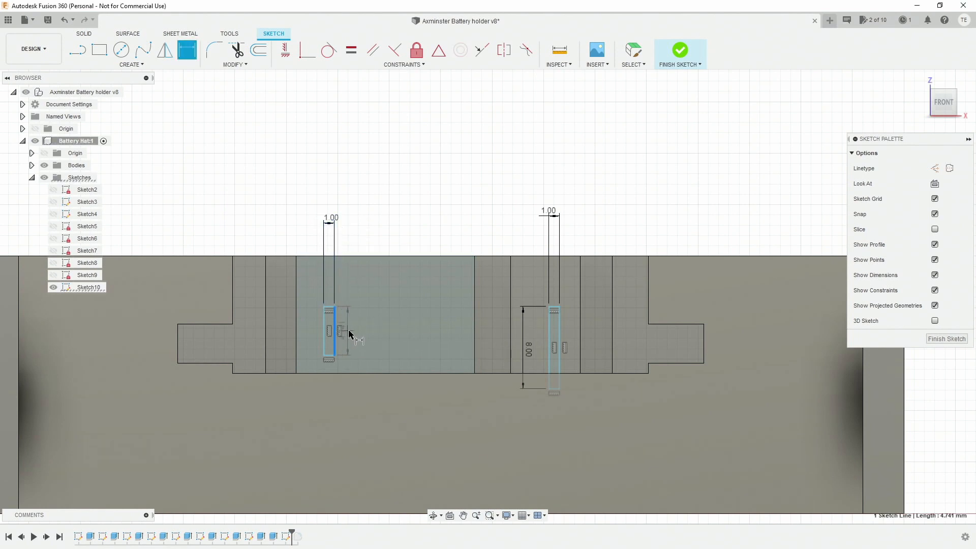
{"action": "left_click", "coordinate": [354, 332]}
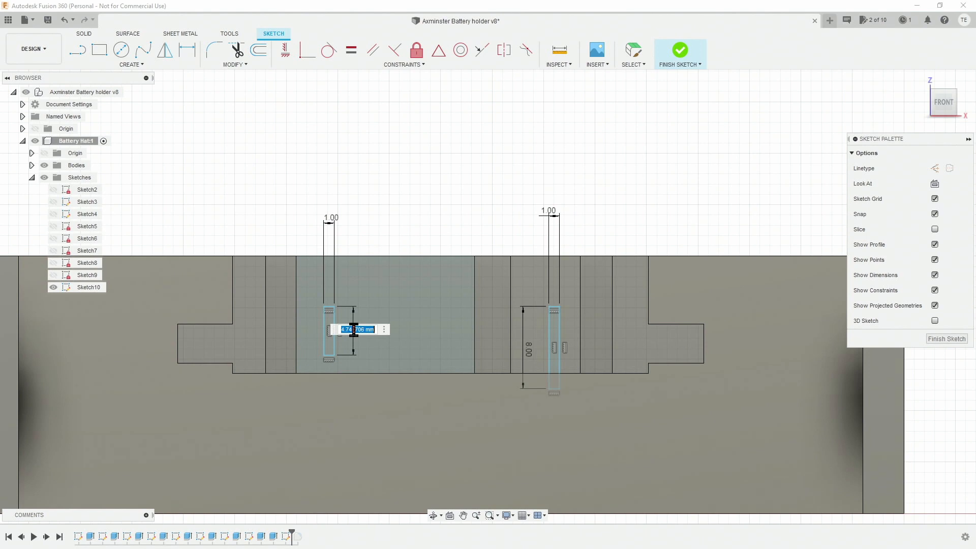
{"action": "type", "text": "8"}
{"action": "key", "text": "Return"}
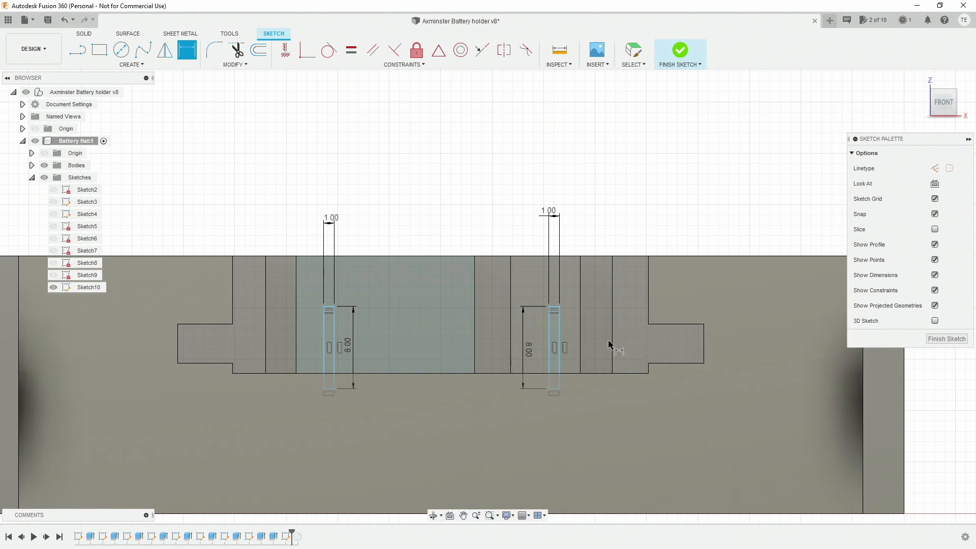
Set the distance from the right-hand rectangle's outer side to the pocket's right vertical edge to 11+0.4 mm
{"action": "left_click", "coordinate": [649, 307]}
{"action": "left_click", "coordinate": [563, 330]}
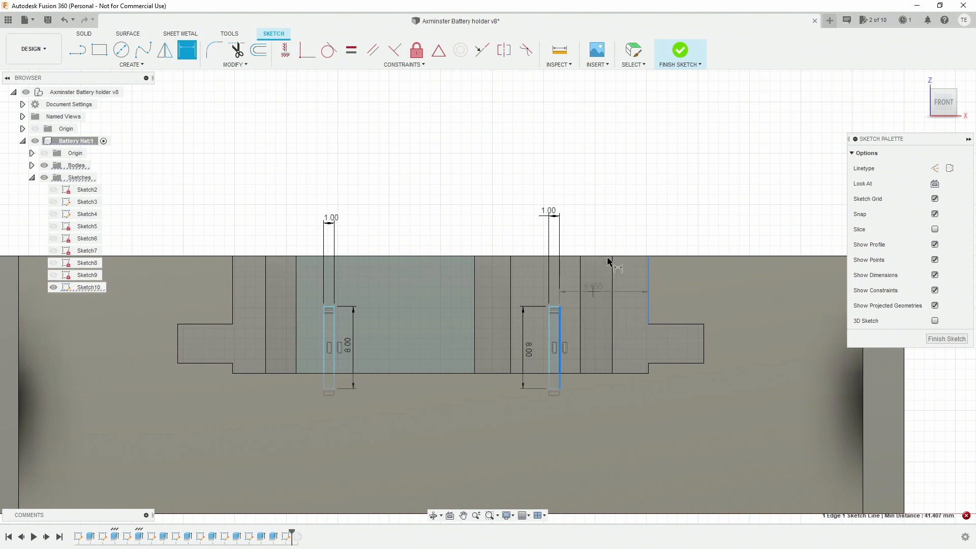
{"action": "left_click", "coordinate": [599, 226]}
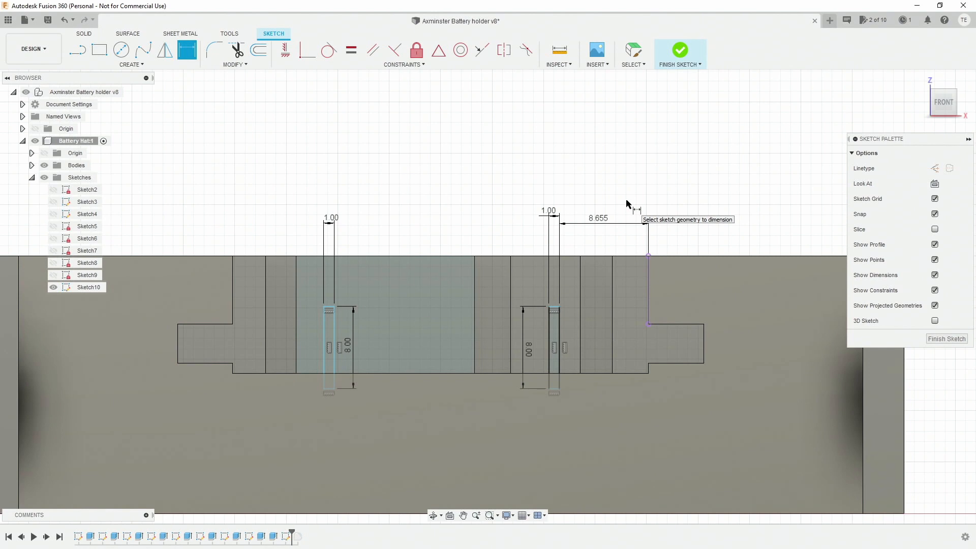
{"action": "key", "text": "1"}
{"action": "double_click", "coordinate": [601, 219]}
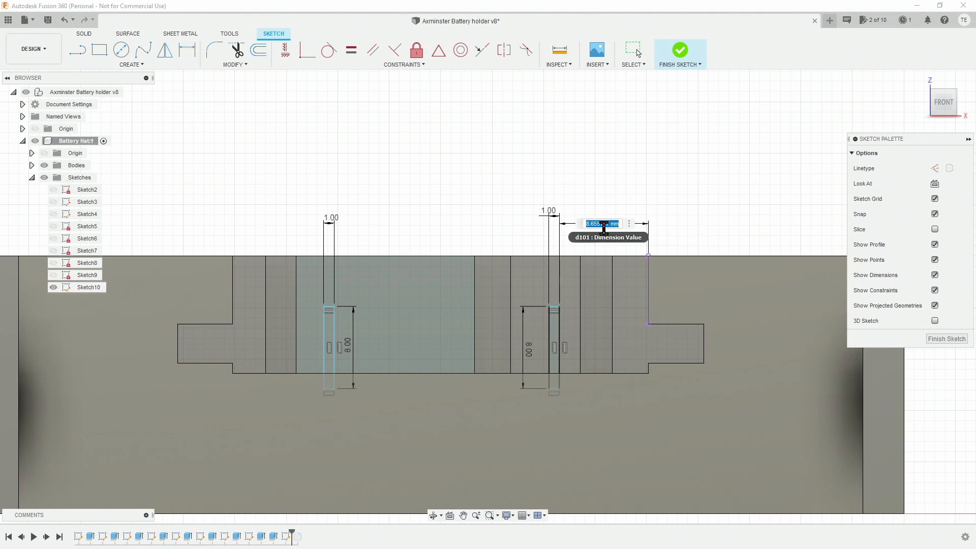
{"action": "type", "text": "11"}
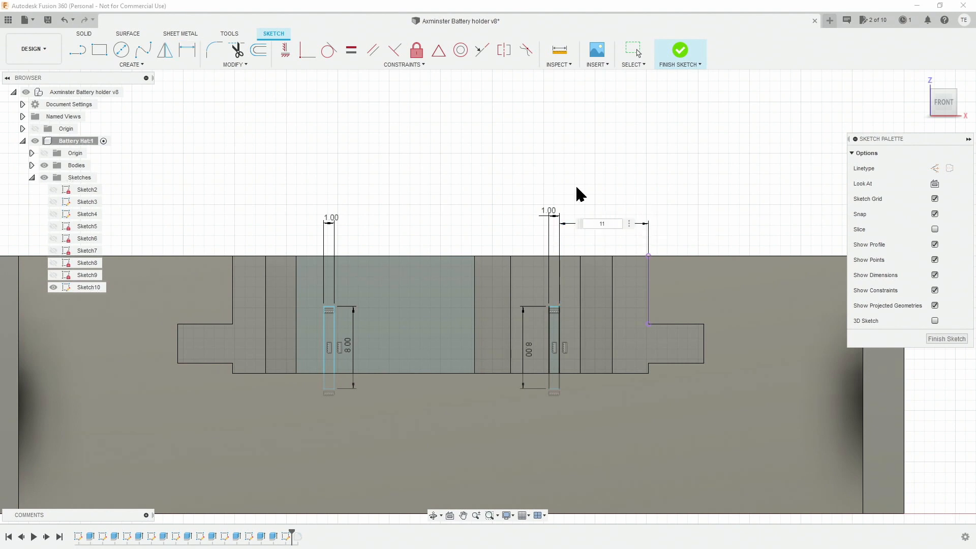
{"action": "type", "text": "+0.4"}
{"action": "key", "text": "Return"}
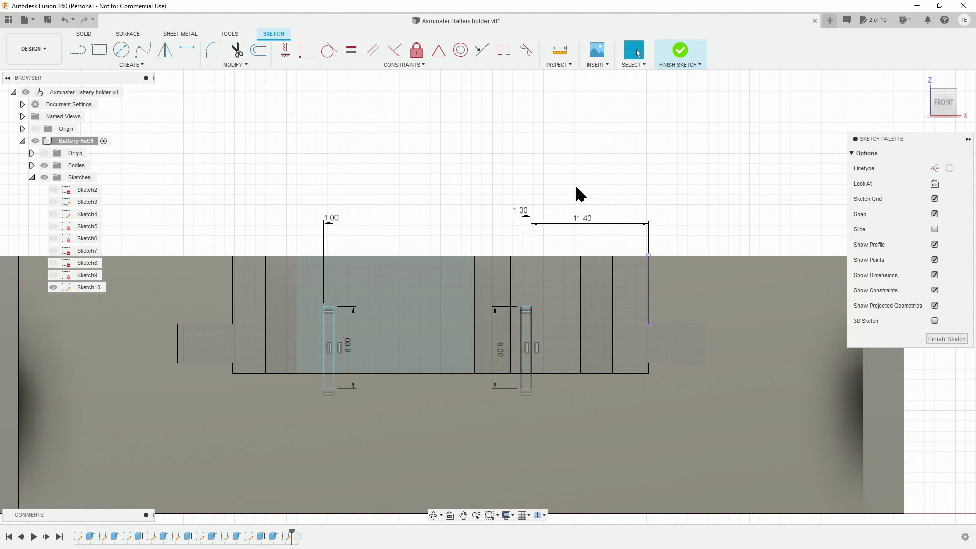
{"action": "key", "text": "d"}
{"action": "left_click", "coordinate": [526, 309]}
{"action": "left_click", "coordinate": [524, 253]}
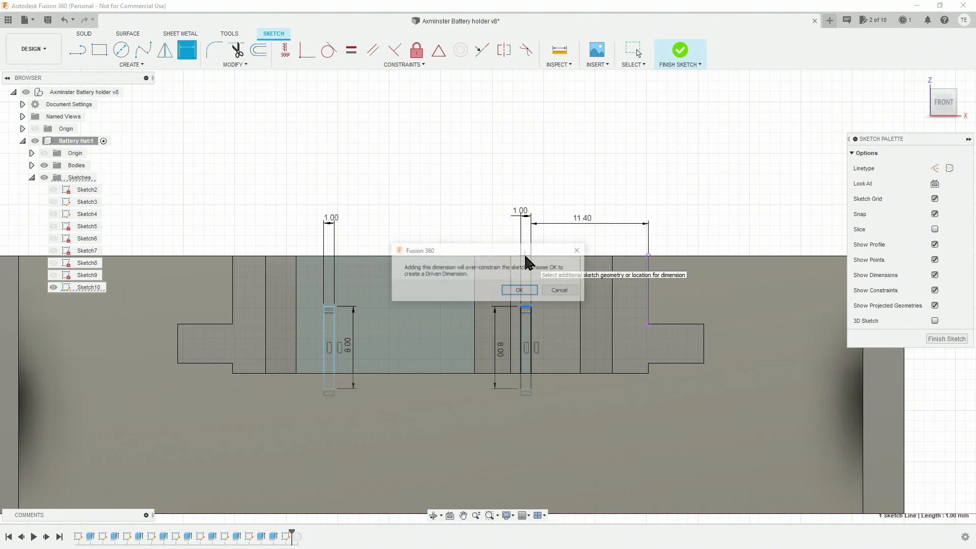
{"action": "left_click", "coordinate": [559, 290]}
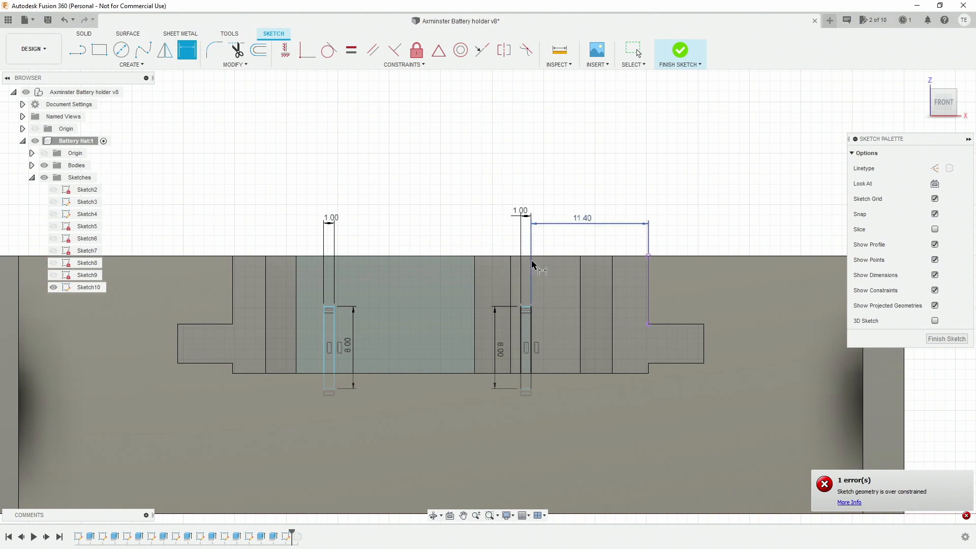
Dimension the right-hand rectangle's top side 1.5 mm below the block's top edge
{"action": "left_click", "coordinate": [536, 256]}
{"action": "left_click", "coordinate": [526, 306]}
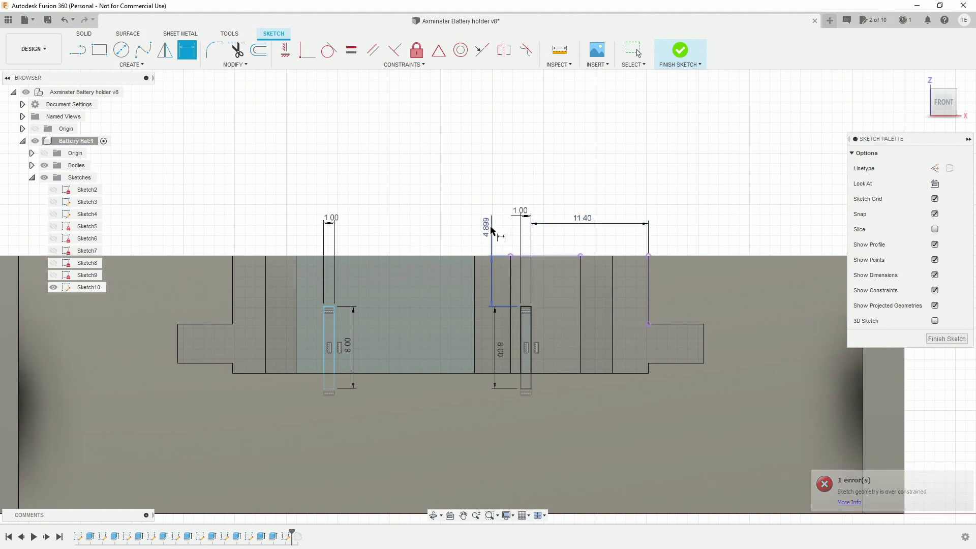
{"action": "left_click", "coordinate": [486, 230]}
{"action": "type", "text": "1"}
{"action": "key", "text": "Return"}
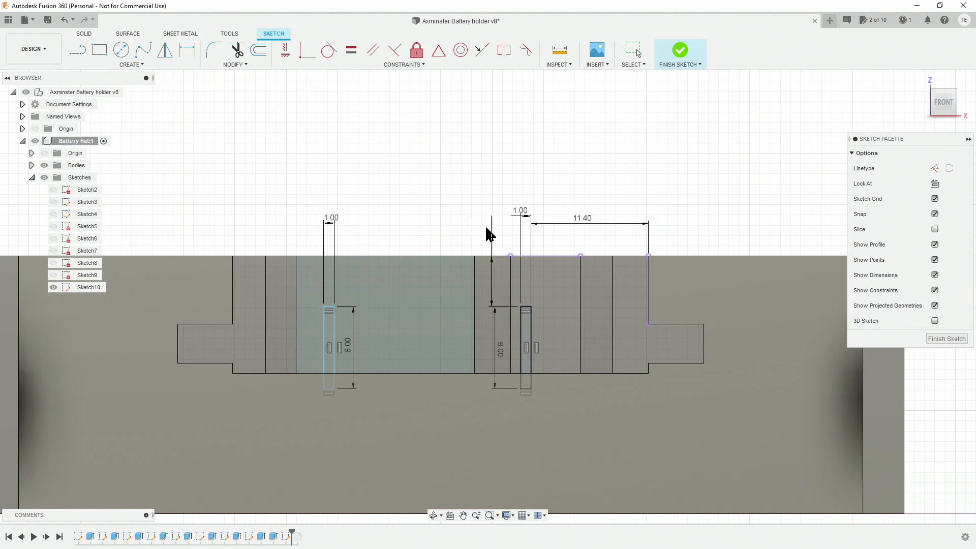
{"action": "double_click", "coordinate": [485, 248]}
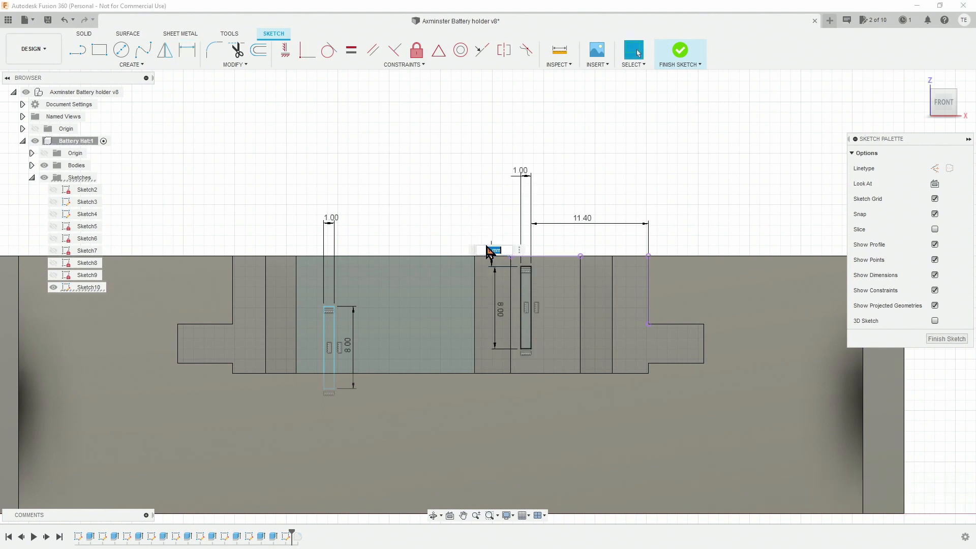
{"action": "type", "text": "1.5"}
{"action": "key", "text": "Return"}
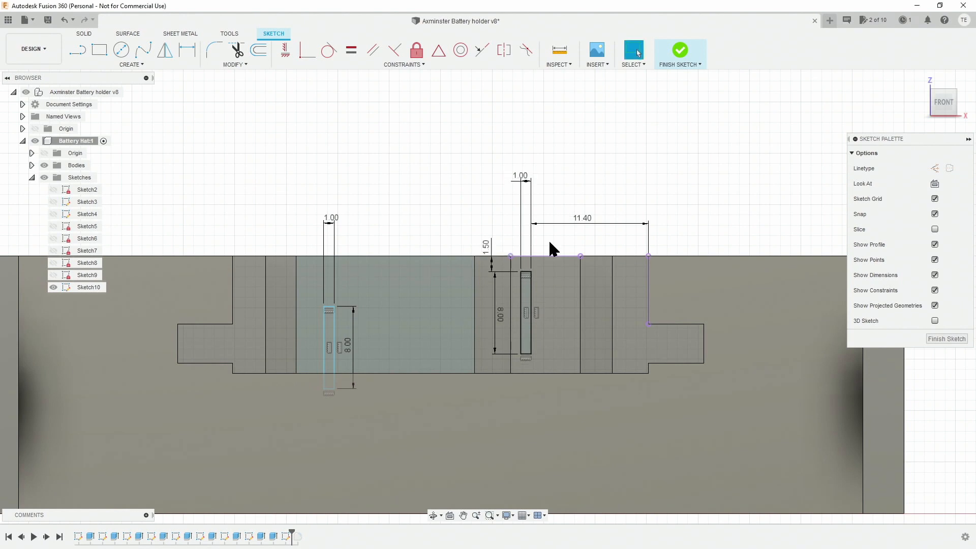
Dimension the left-hand rectangle's top side 1.5 mm below the block's top edge
{"action": "key", "text": "d"}
{"action": "left_click", "coordinate": [329, 308]}
{"action": "left_click", "coordinate": [327, 256]}
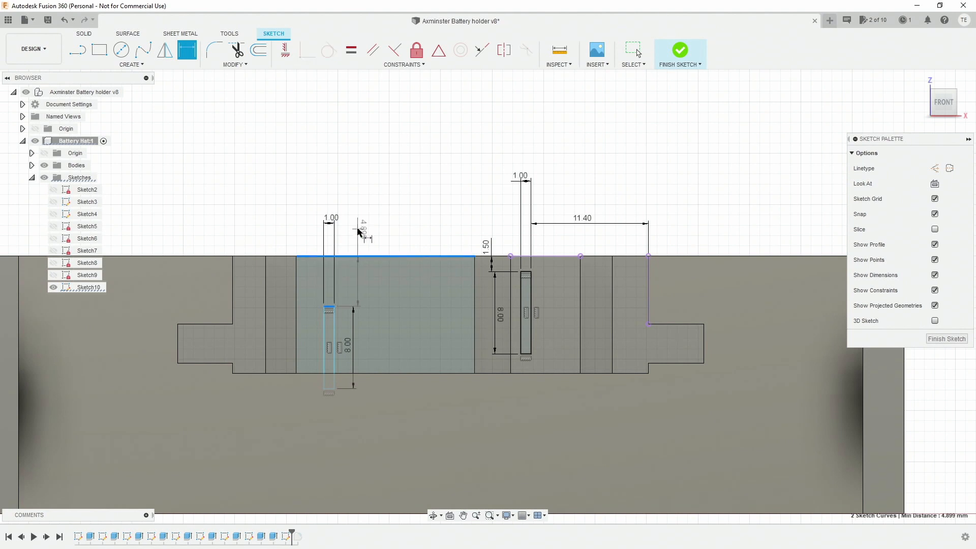
{"action": "left_click", "coordinate": [358, 231]}
{"action": "type", "text": "1.5"}
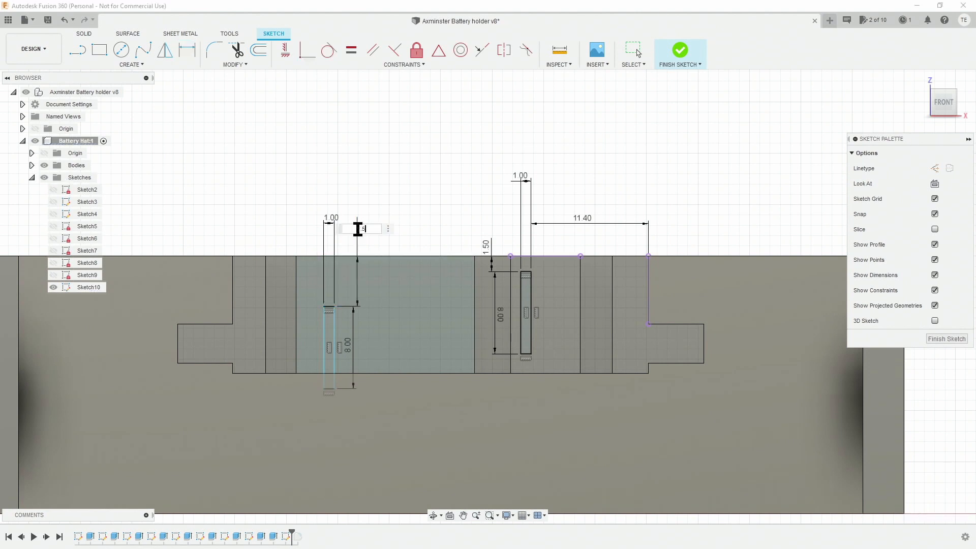
{"action": "key", "text": "Return"}
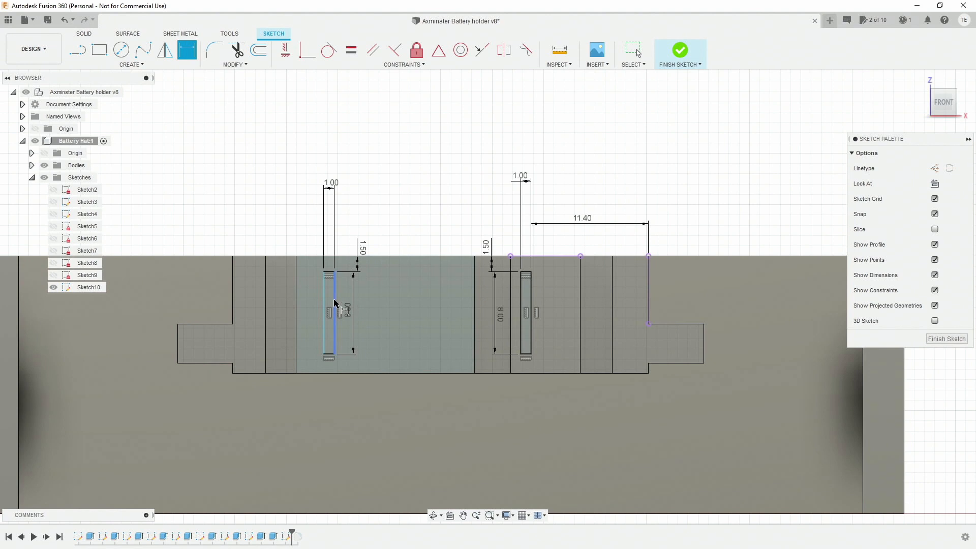
Set the distance from the left-hand rectangle's right side to the pocket's right vertical edge to 27+0.4 mm
{"action": "left_click", "coordinate": [648, 284]}
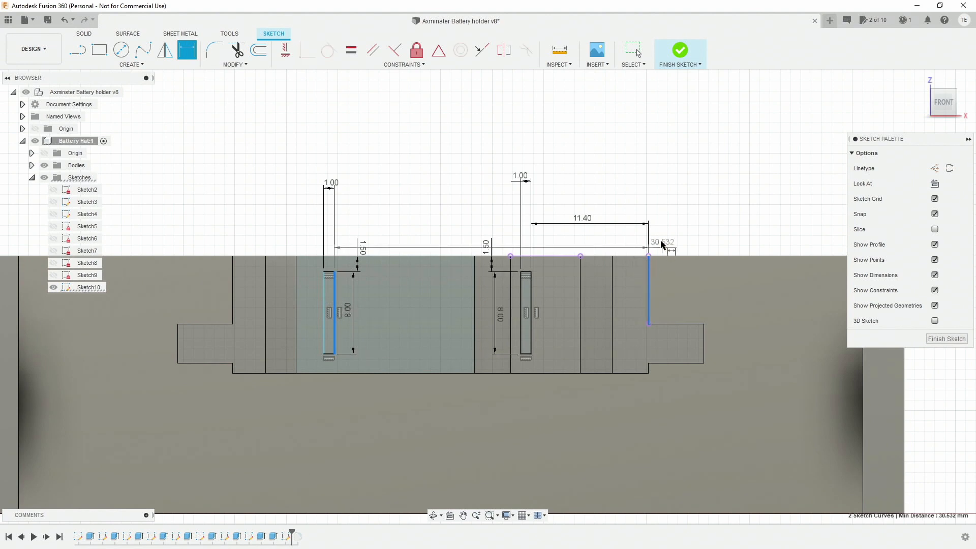
{"action": "left_click", "coordinate": [522, 159]}
{"action": "type", "text": "27+0.4"}
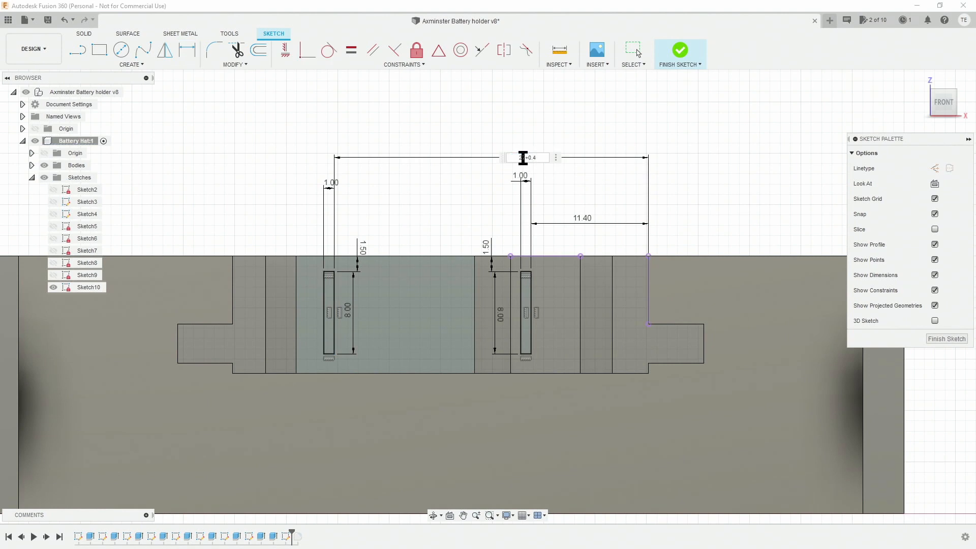
{"action": "key", "text": "Return"}
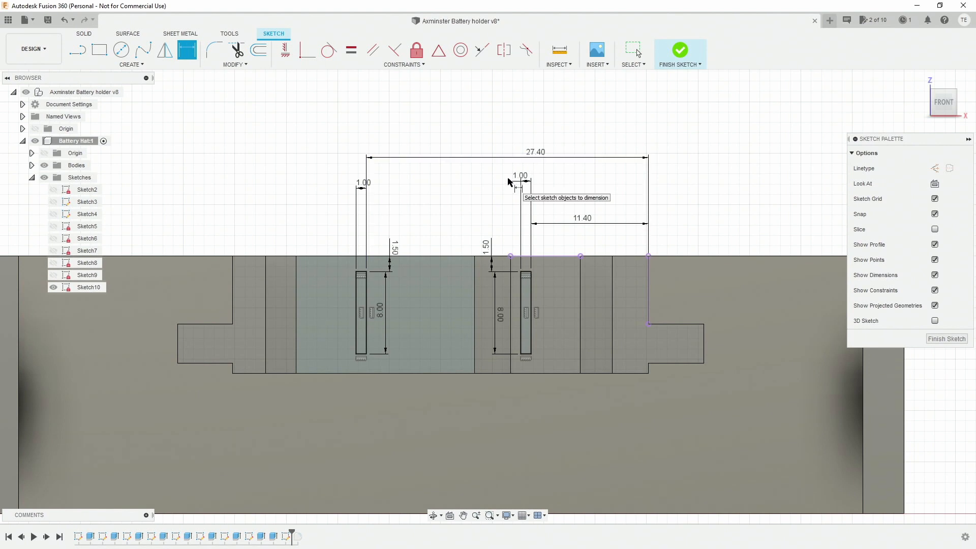
Extrude both 1 x 8 mm rectangles inward as a cut to make two vertical slots in the block faces
{"action": "key", "text": "e"}
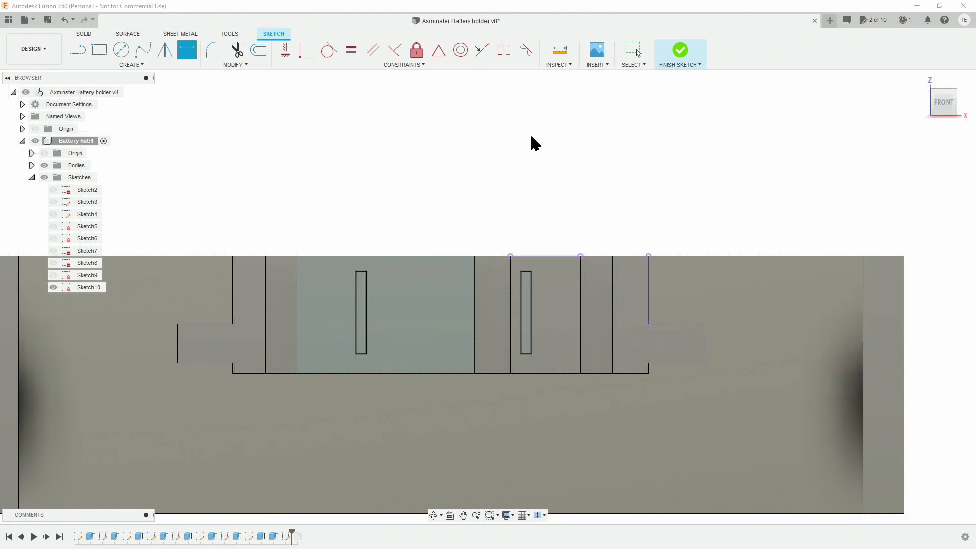
{"action": "left_click", "coordinate": [457, 301]}
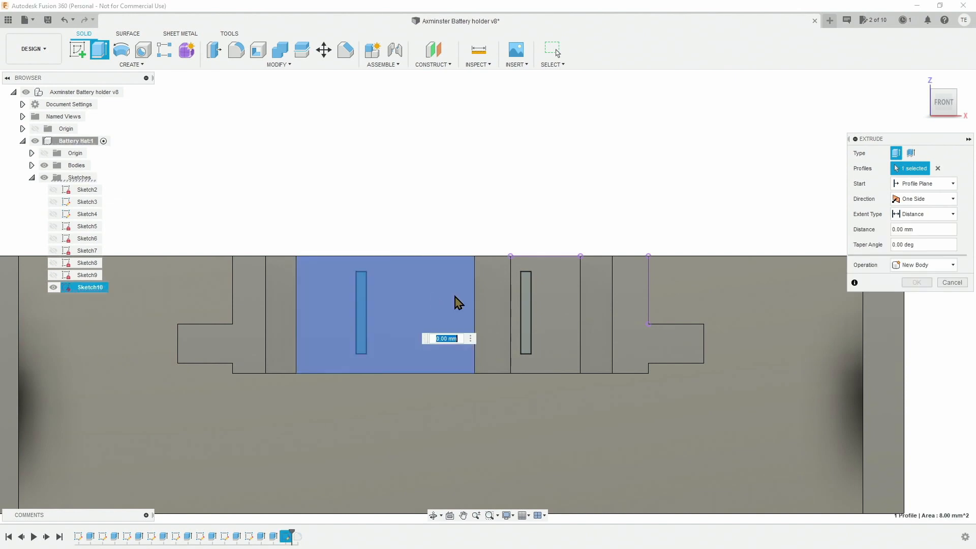
{"action": "left_click", "coordinate": [527, 311]}
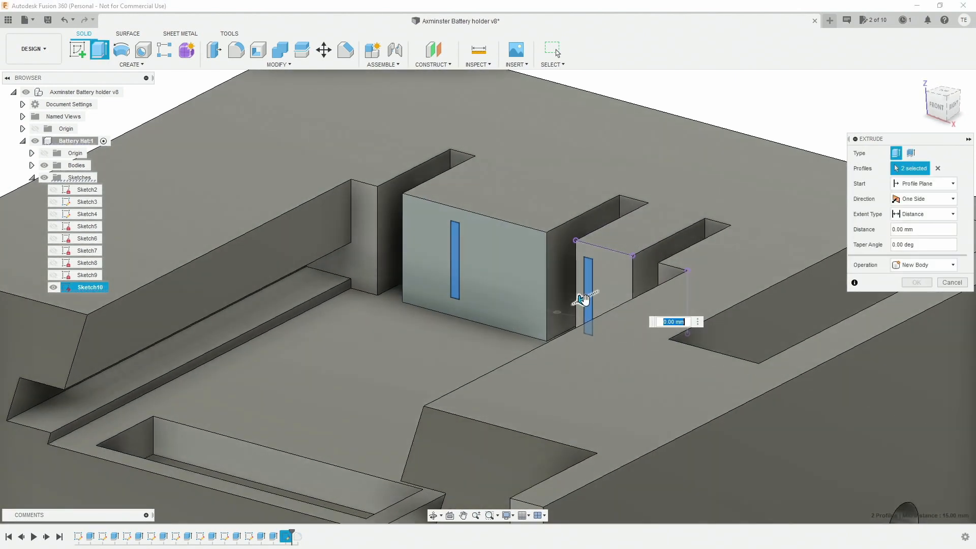
{"action": "left_click_drag", "start_coordinate": [583, 299], "coordinate": [844, 135]}
{"action": "key", "text": "Return"}
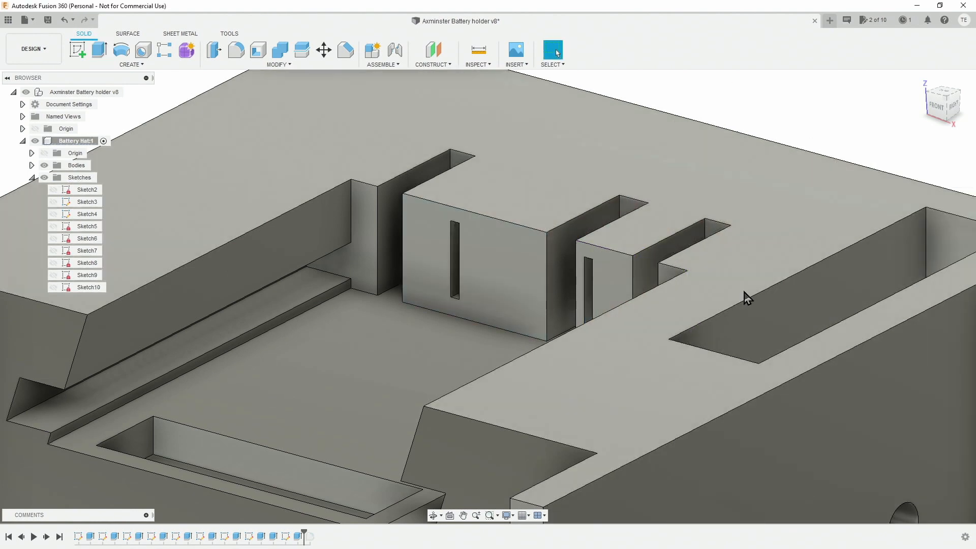
Sketch an 8 x 8 mm square on the holder's back face, from the left-hand slot's upper inner corner outward over the slot
{"action": "left_click", "coordinate": [928, 87]}
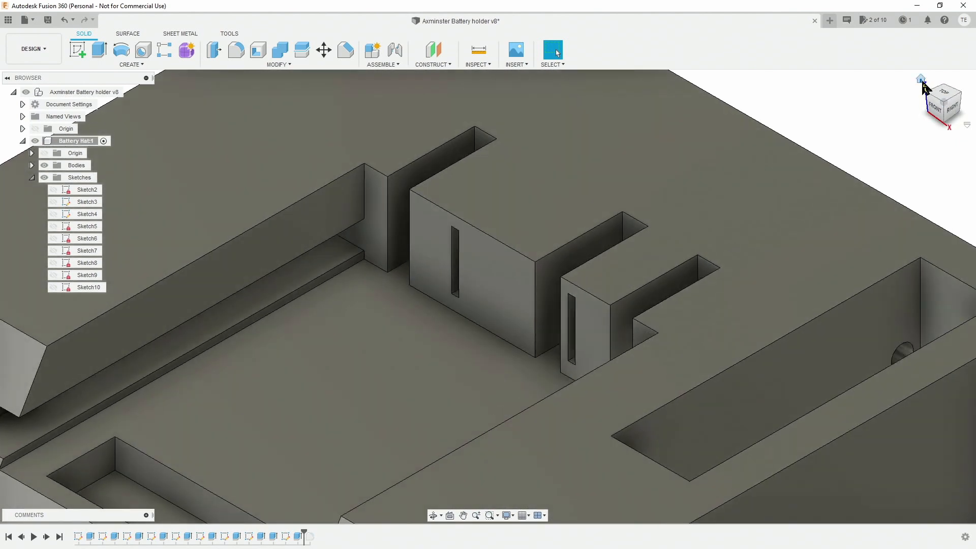
{"action": "left_click", "coordinate": [921, 83]}
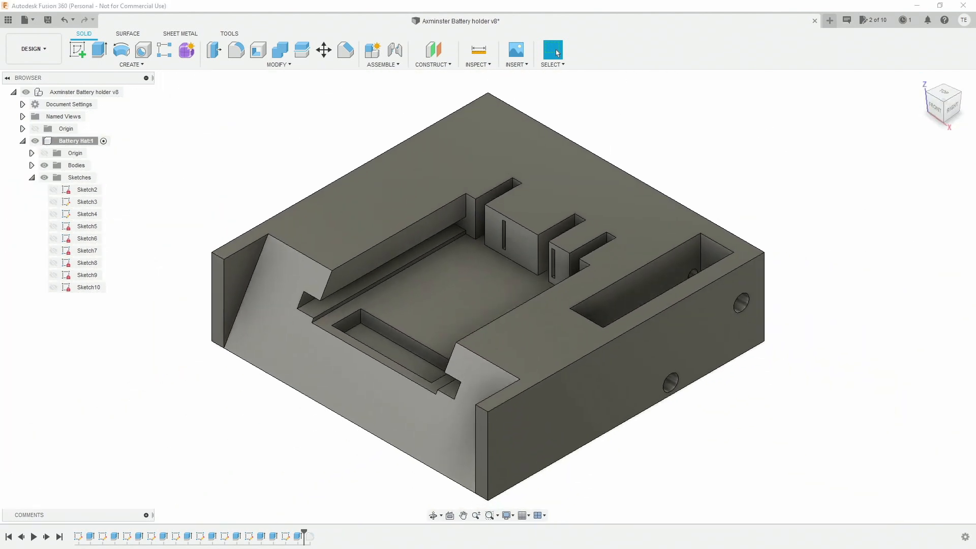
{"action": "middle_click_drag", "start_coordinate": [666, 376], "coordinate": [543, 343], "text": "shift"}
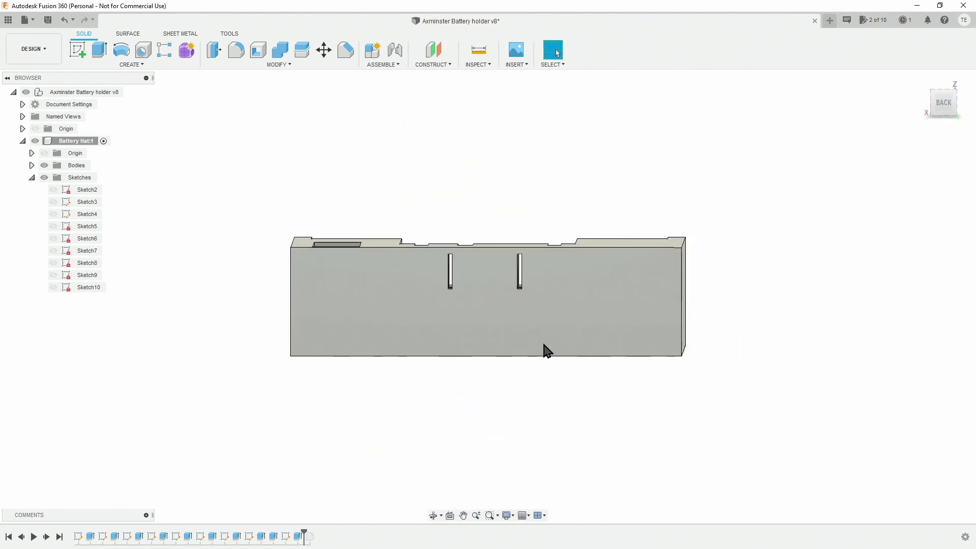
{"action": "left_click", "coordinate": [80, 54]}
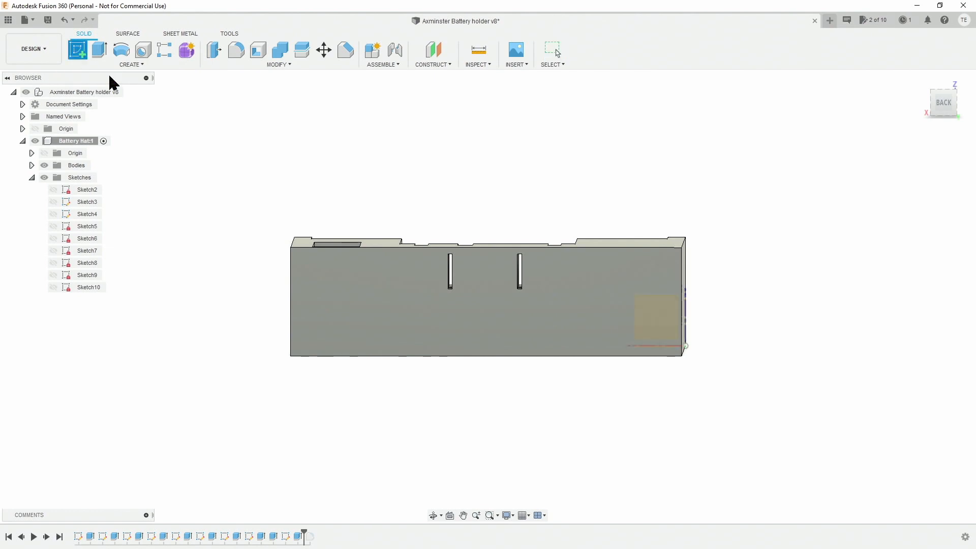
{"action": "left_click", "coordinate": [496, 281]}
{"action": "left_click", "coordinate": [99, 51]}
{"action": "scroll", "coordinate": [499, 280], "scroll_direction": "up", "scroll_amount": 5}
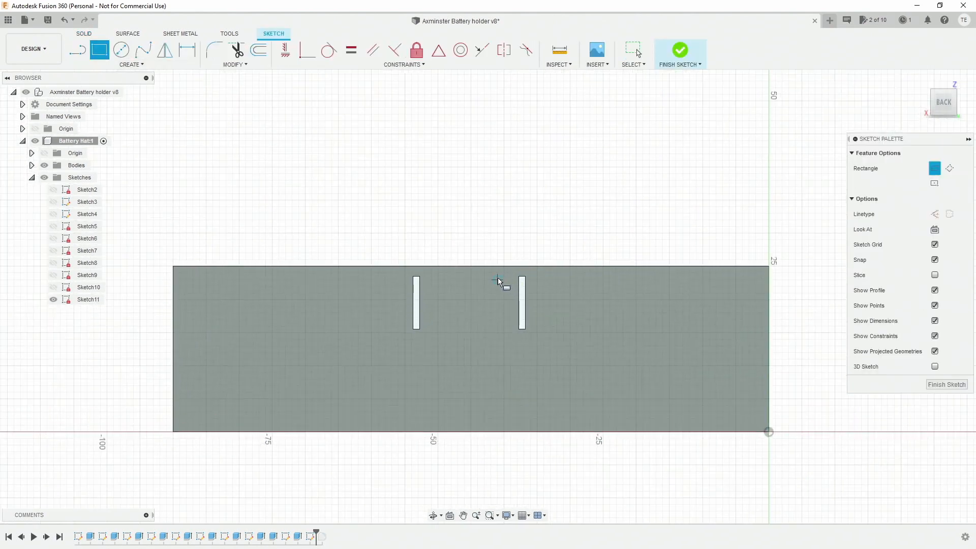
{"action": "left_click", "coordinate": [401, 278]}
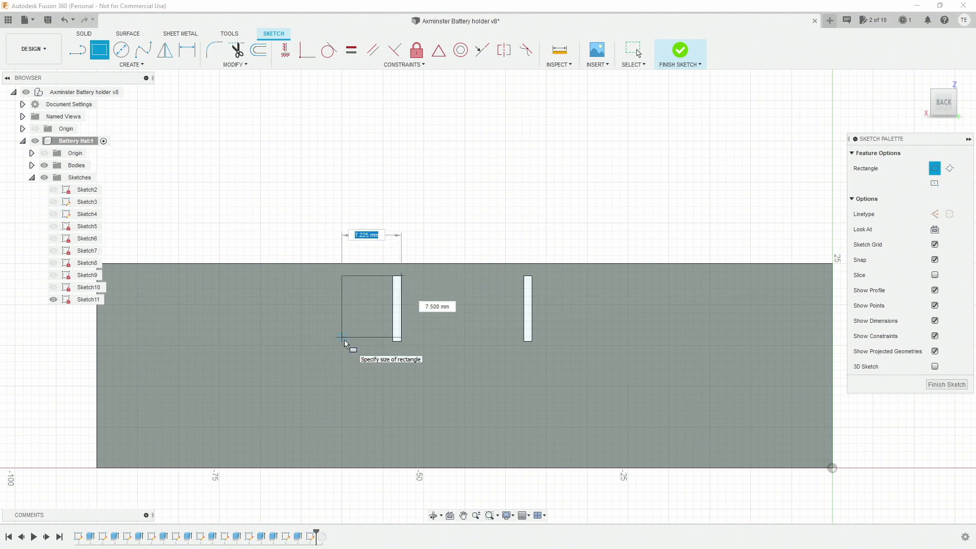
{"action": "type", "text": "8"}
{"action": "key", "text": "Tab"}
{"action": "type", "text": "8"}
{"action": "key", "text": "Return"}
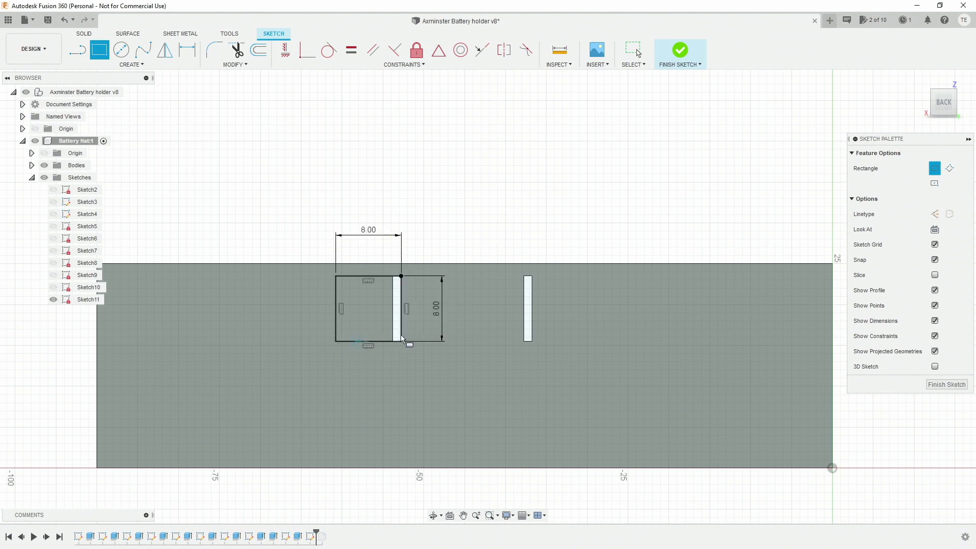
Add a second 8 x 8 mm square from the right-hand slot's upper inner corner, extending outward over that slot
{"action": "left_click", "coordinate": [524, 276]}
{"action": "type", "text": "8"}
{"action": "key", "text": "Tab"}
{"action": "type", "text": "8"}
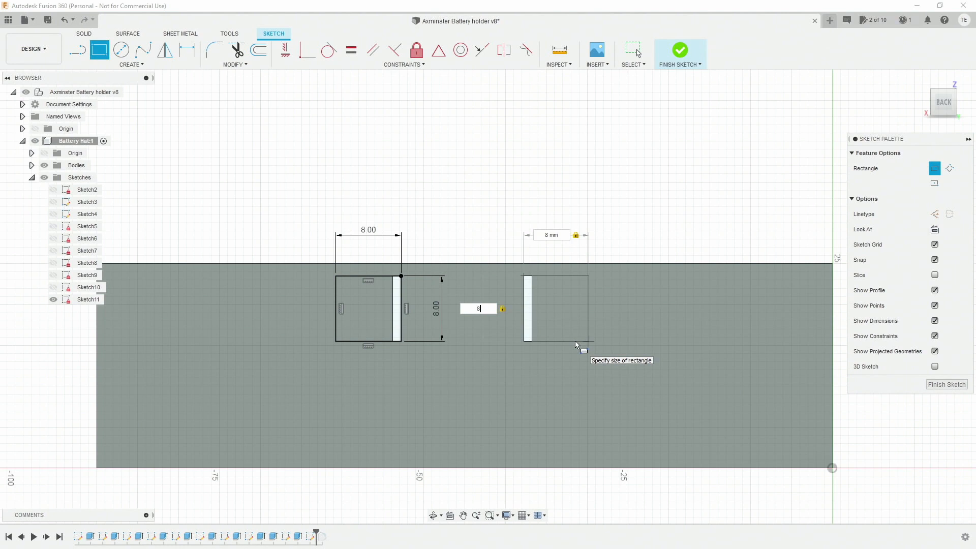
{"action": "key", "text": "Return"}
Extrude both 8 mm squares 11 mm into the body as a cut to form two square recesses in the back face
{"action": "key", "text": "e"}
{"action": "left_click", "coordinate": [571, 299]}
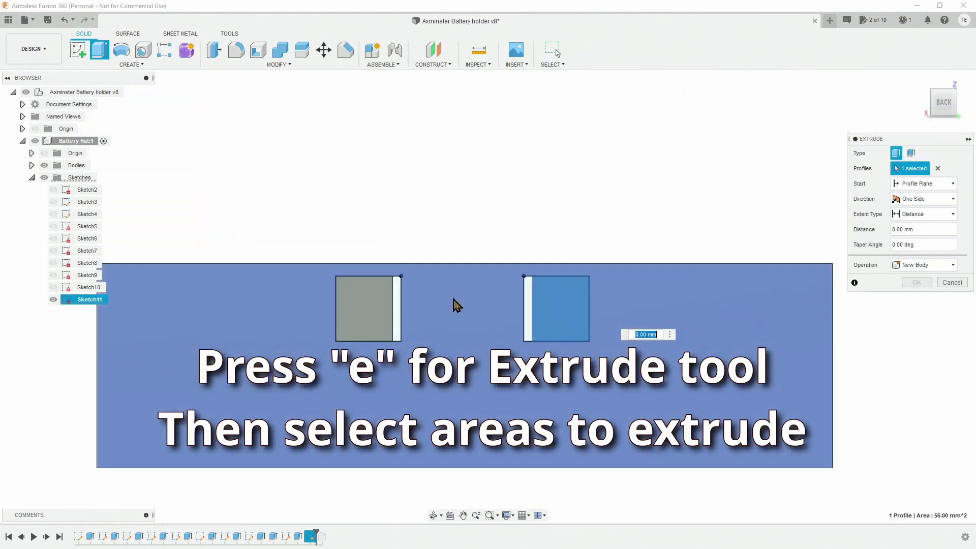
{"action": "left_click", "coordinate": [382, 312]}
{"action": "middle_click_drag", "start_coordinate": [388, 322], "coordinate": [588, 476], "text": "shift"}
{"action": "left_click_drag", "start_coordinate": [588, 476], "coordinate": [529, 436]}
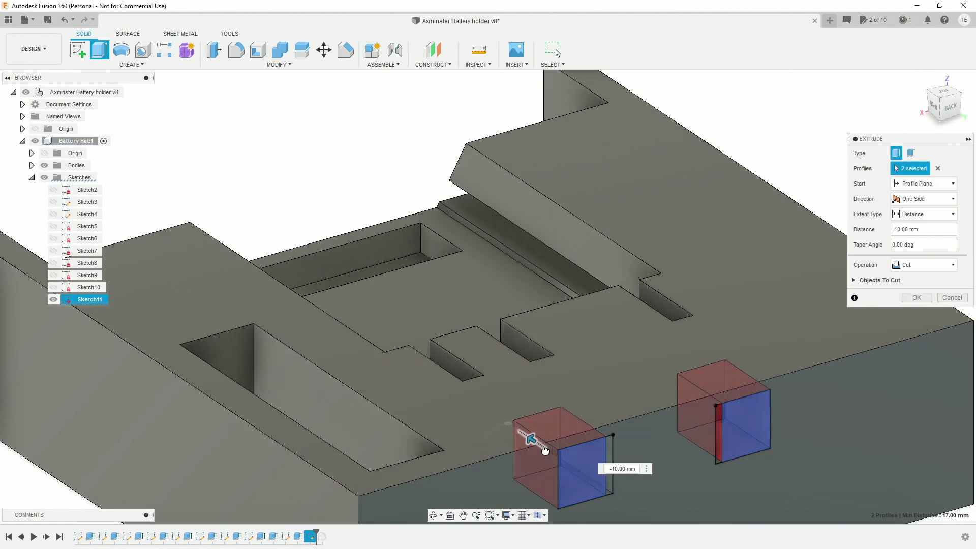
{"action": "middle_click_drag", "start_coordinate": [529, 437], "coordinate": [550, 438], "text": "shift"}
{"action": "left_click_drag", "start_coordinate": [535, 438], "coordinate": [526, 437]}
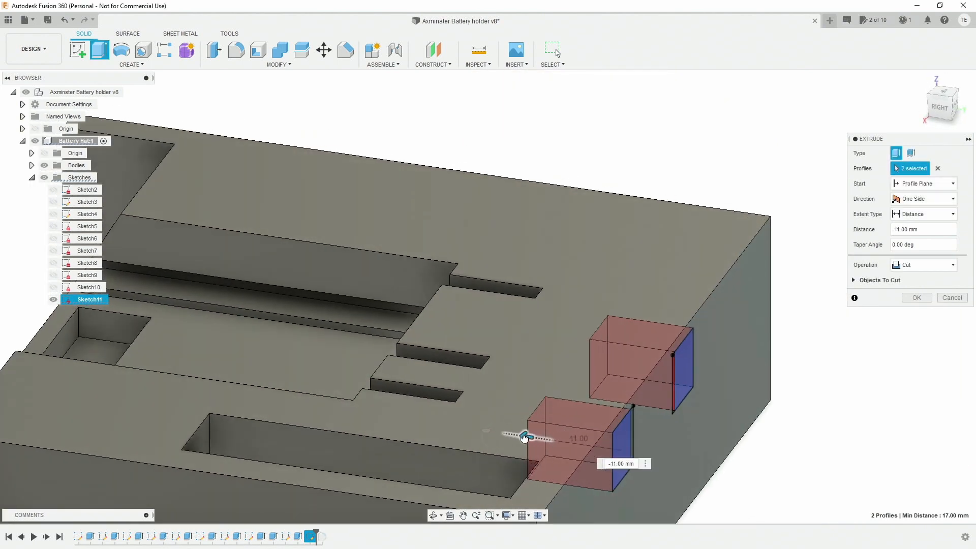
{"action": "left_click", "coordinate": [916, 298]}
Sketch a 5 mm diameter circle on the inner side wall of the square recess farthest from the side pocket
{"action": "middle_click_drag", "start_coordinate": [660, 418], "coordinate": [605, 393], "text": "shift"}
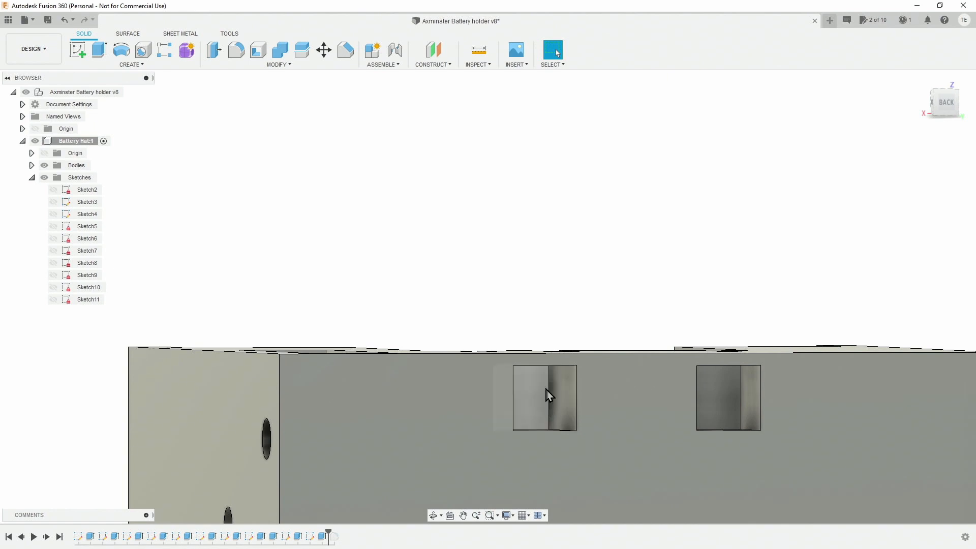
{"action": "left_click", "coordinate": [936, 90]}
{"action": "left_click", "coordinate": [920, 79]}
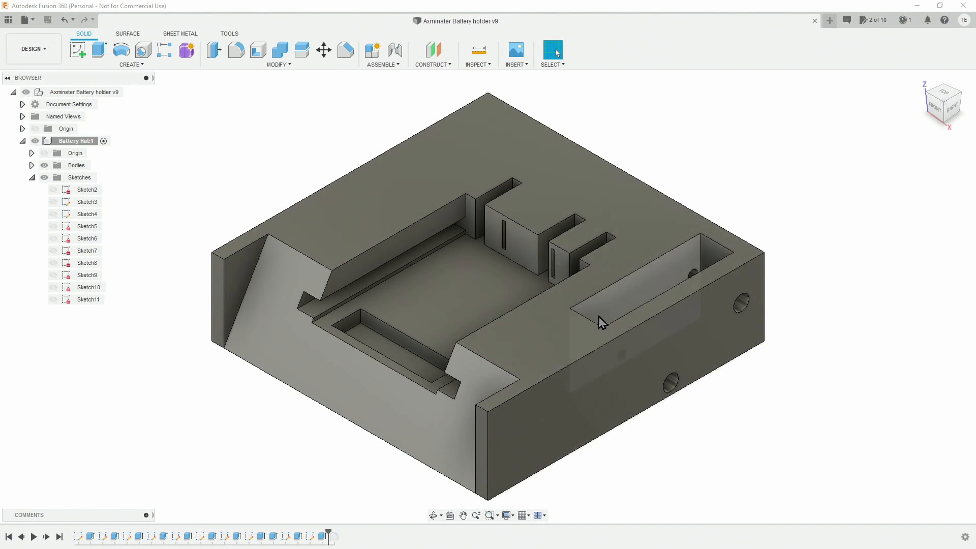
{"action": "middle_click_drag", "start_coordinate": [669, 307], "coordinate": [549, 280], "text": "shift"}
{"action": "scroll", "coordinate": [548, 279], "scroll_direction": "up", "scroll_amount": 1}
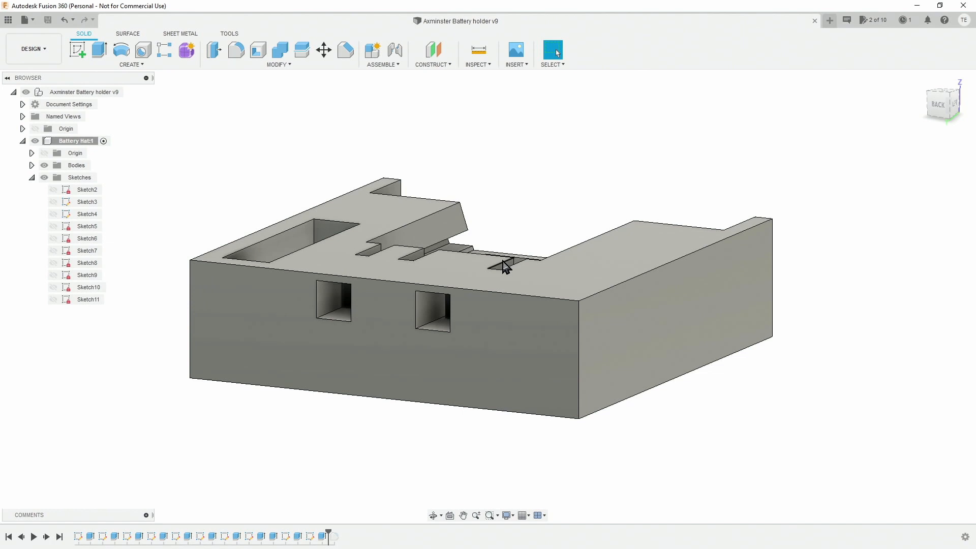
{"action": "left_click", "coordinate": [78, 49]}
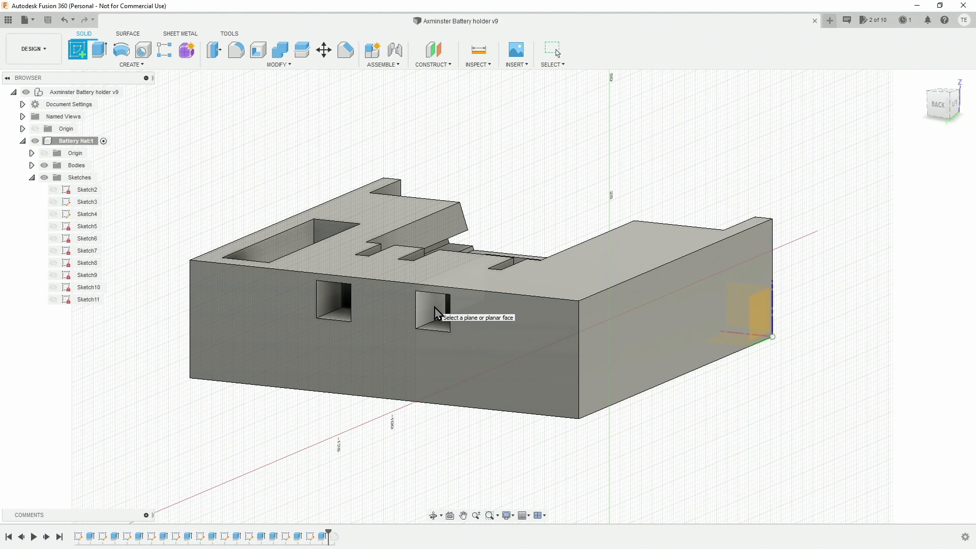
{"action": "left_click", "coordinate": [436, 313]}
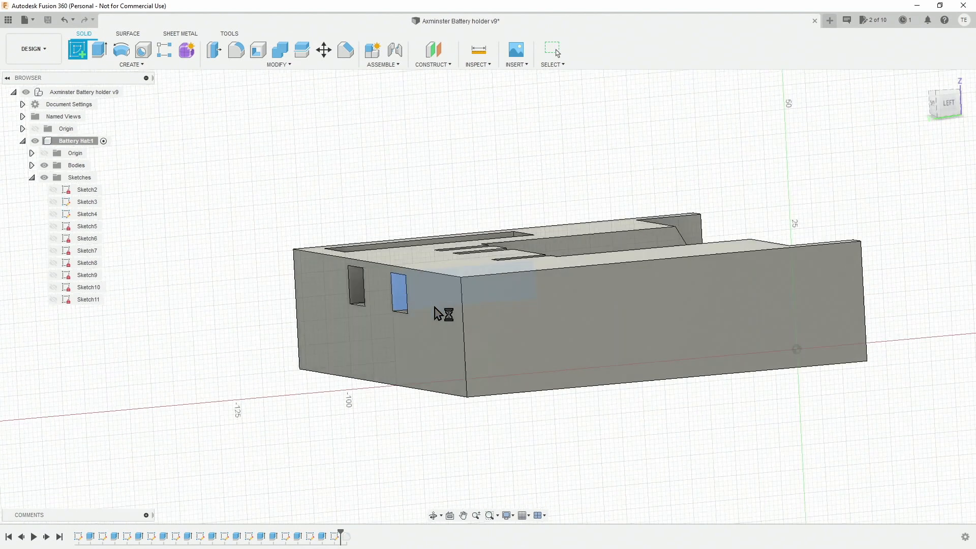
{"action": "key", "text": "c"}
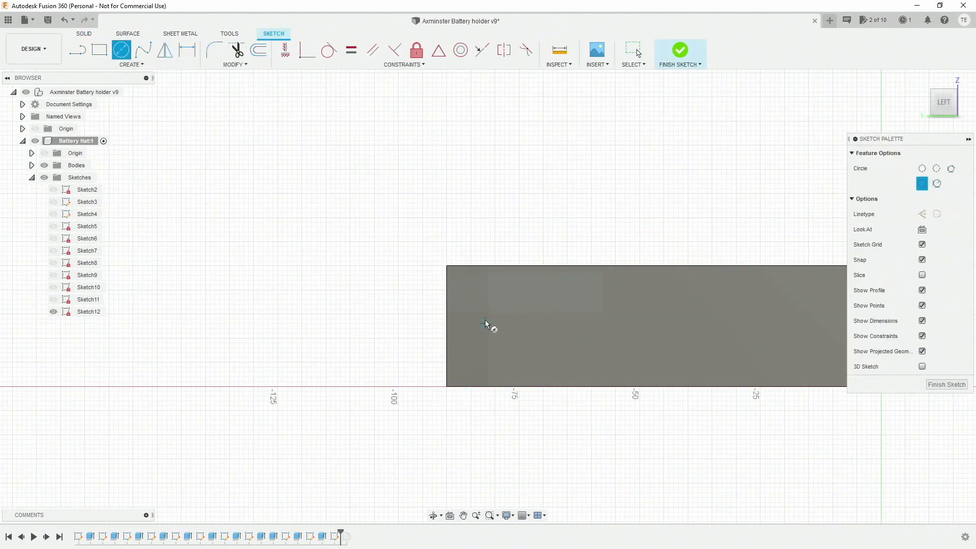
{"action": "left_click", "coordinate": [488, 291]}
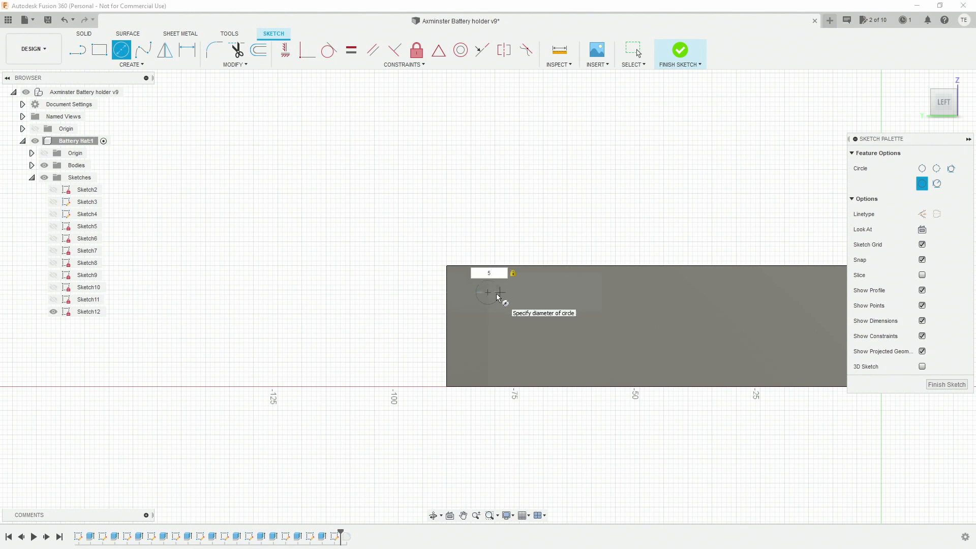
{"action": "type", "text": "5"}
{"action": "key", "text": "Return"}
Extrude the 5 mm circle 38 mm as a cut, running a wire channel through both square recesses into the side pocket
{"action": "middle_click_drag", "start_coordinate": [458, 304], "coordinate": [508, 300], "text": "shift"}
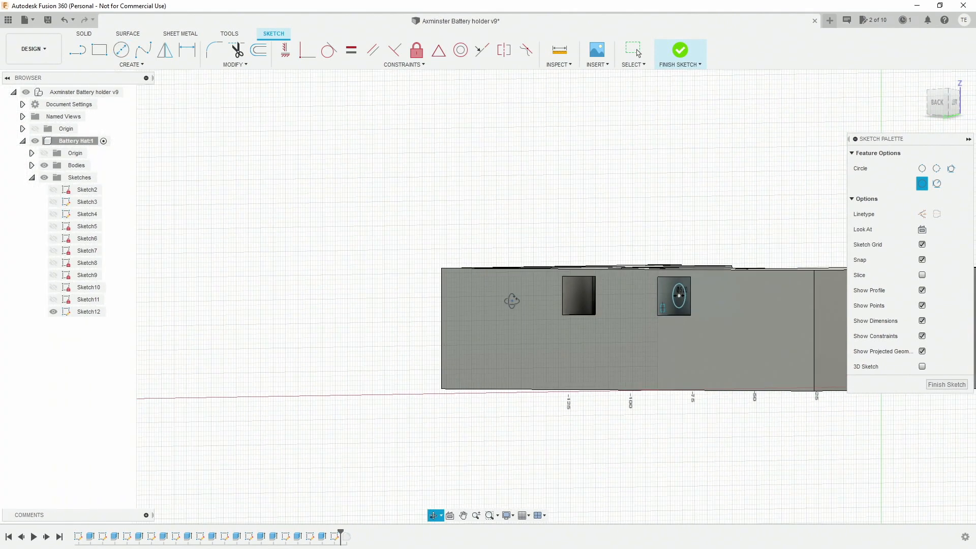
{"action": "key", "text": "c"}
{"action": "scroll", "coordinate": [693, 295], "scroll_direction": "up", "scroll_amount": 6}
{"action": "scroll", "coordinate": [679, 297], "scroll_direction": "up", "scroll_amount": 2}
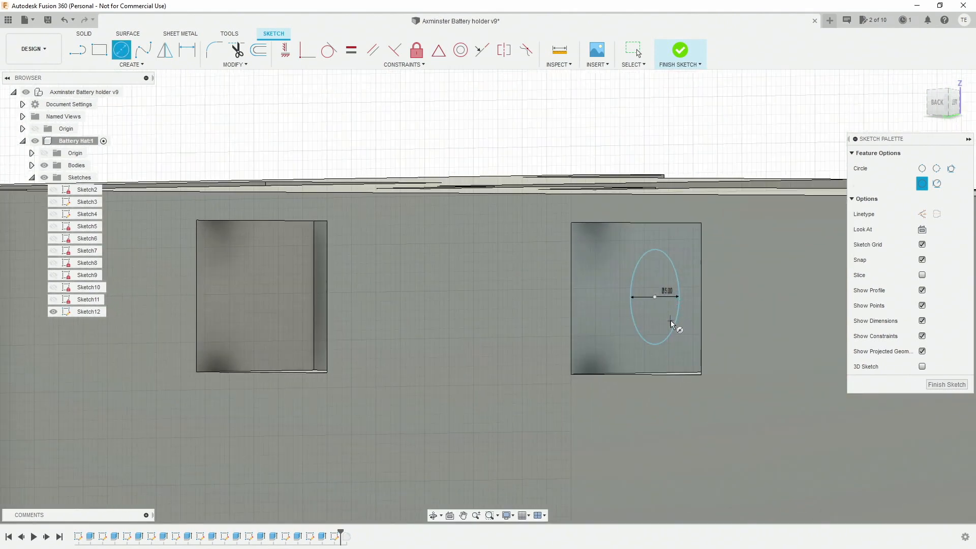
{"action": "mouse_move", "coordinate": [672, 320]}
{"action": "middle_mouse_down", "text": "shift"}
{"action": "mouse_move", "coordinate": [680, 321]}
{"action": "mouse_move", "coordinate": [425, 321]}
{"action": "mouse_move", "coordinate": [602, 324]}
{"action": "middle_mouse_up", "text": "shift"}
{"action": "key", "text": "e"}
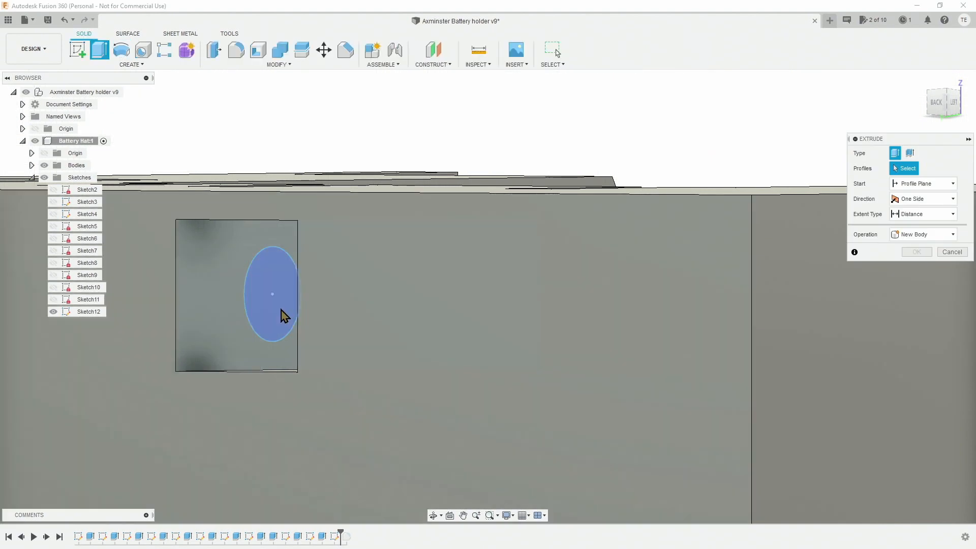
{"action": "mouse_move", "coordinate": [302, 323]}
{"action": "middle_mouse_down", "text": "shift"}
{"action": "mouse_move", "coordinate": [287, 329]}
{"action": "mouse_move", "coordinate": [321, 329]}
{"action": "mouse_move", "coordinate": [250, 337]}
{"action": "mouse_move", "coordinate": [425, 330]}
{"action": "middle_mouse_up", "text": "shift"}
{"action": "left_click_drag", "start_coordinate": [546, 309], "coordinate": [300, 327]}
{"action": "middle_click_drag", "start_coordinate": [301, 327], "coordinate": [347, 389], "text": "shift"}
{"action": "left_click_drag", "start_coordinate": [351, 393], "coordinate": [312, 392]}
{"action": "middle_click_drag", "start_coordinate": [311, 392], "coordinate": [388, 414], "text": "shift"}
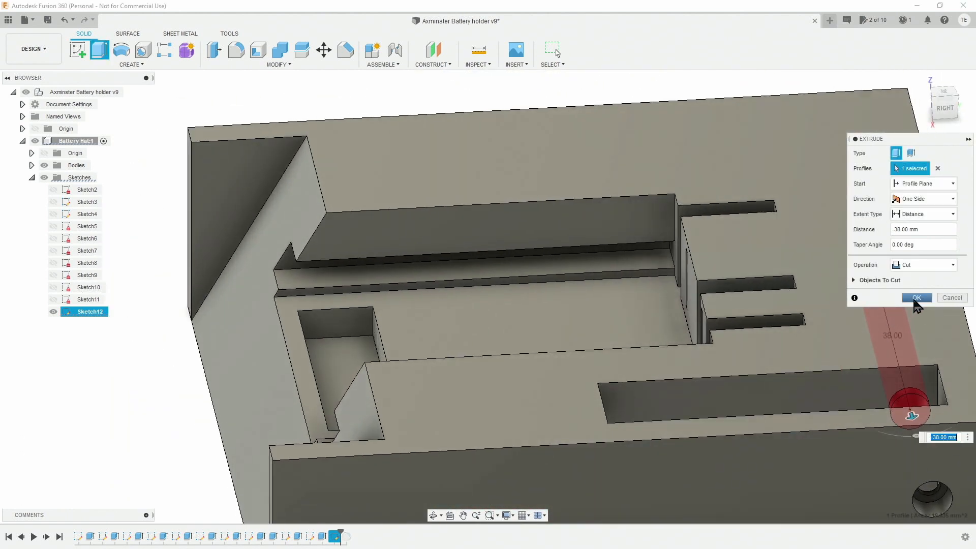
{"action": "left_click", "coordinate": [916, 297]}
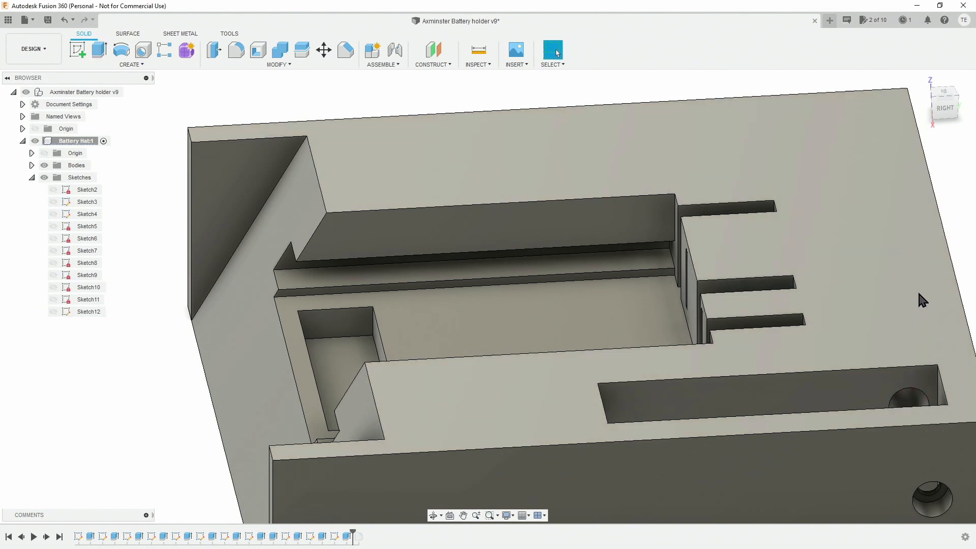
Sketch a rectangle about 38.5 mm long on the side pocket's inner long wall, from the channel opening to the pocket's far end
{"action": "middle_click_drag", "start_coordinate": [904, 342], "coordinate": [853, 335]}
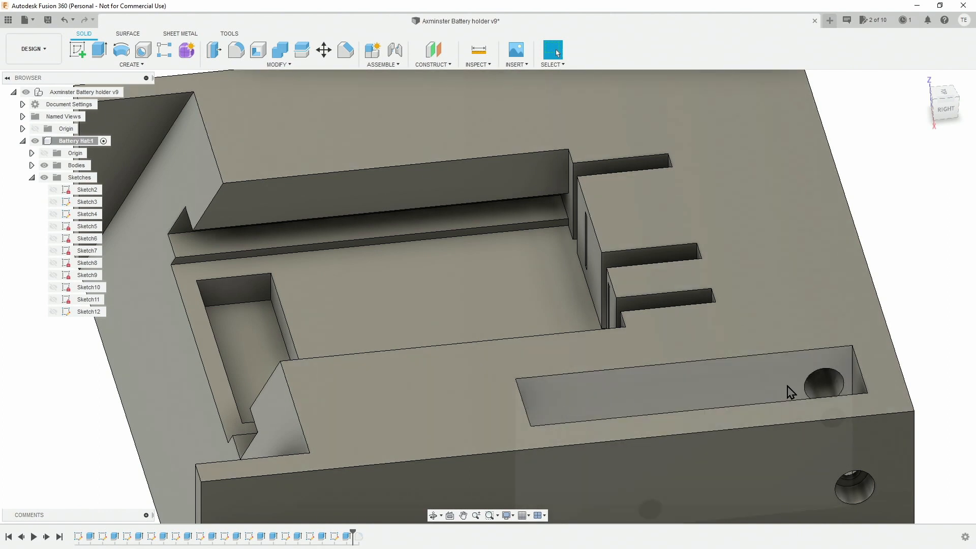
{"action": "middle_click_drag", "start_coordinate": [669, 393], "coordinate": [629, 328]}
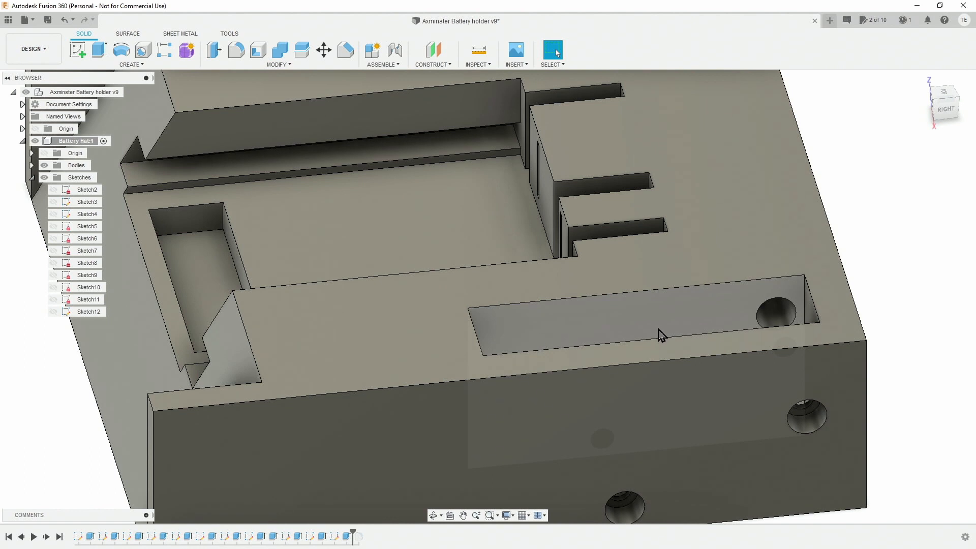
{"action": "middle_click_drag", "start_coordinate": [573, 341], "coordinate": [524, 338], "text": "shift"}
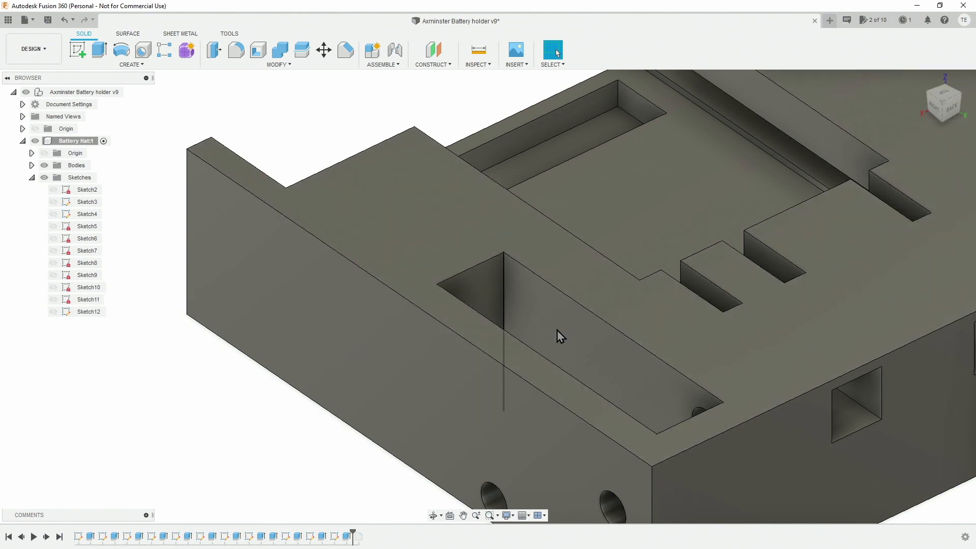
{"action": "middle_click_drag", "start_coordinate": [590, 351], "coordinate": [588, 290]}
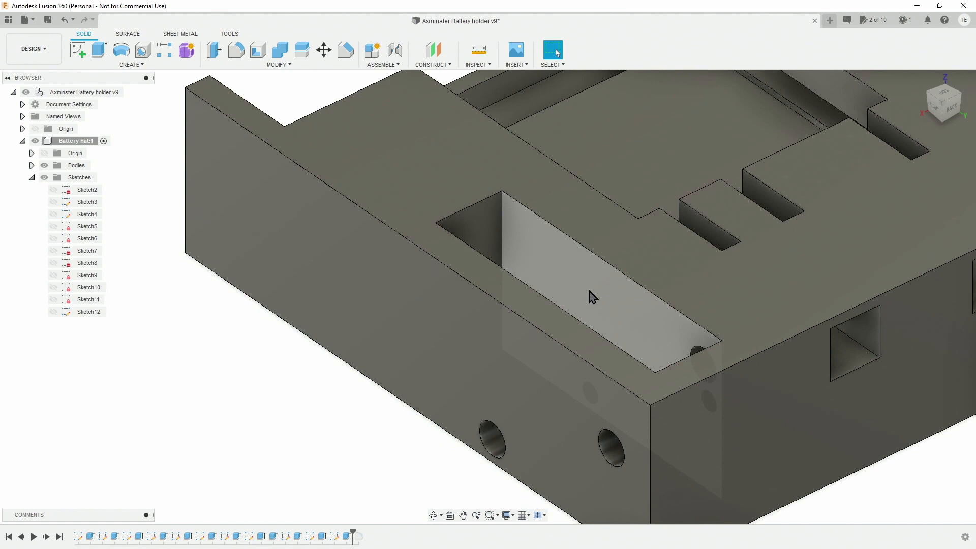
{"action": "left_click", "coordinate": [77, 50]}
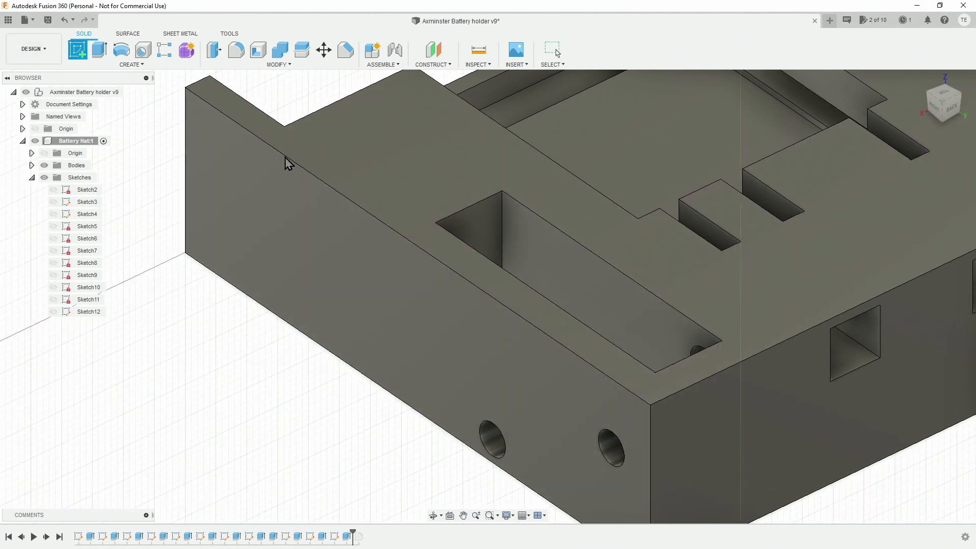
{"action": "left_click", "coordinate": [640, 327]}
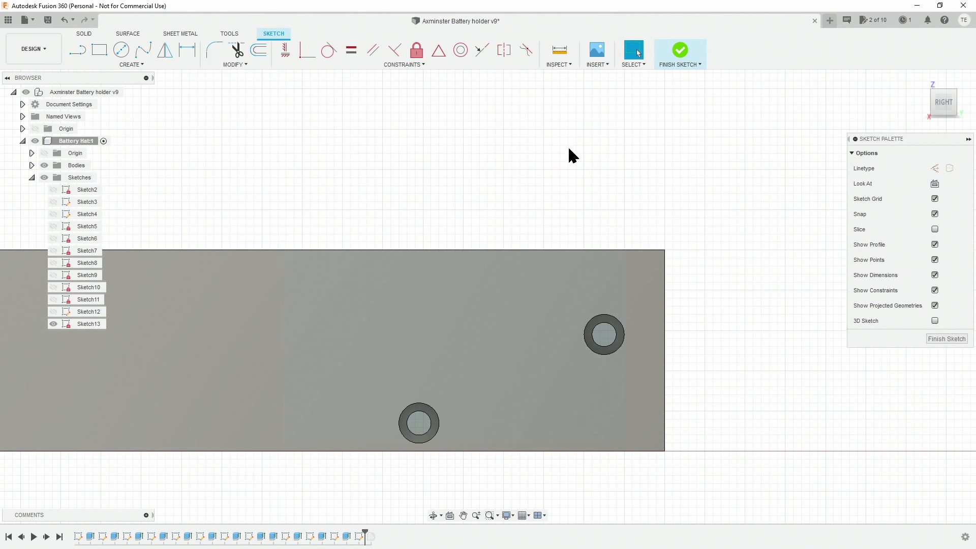
{"action": "middle_click_drag", "start_coordinate": [545, 248], "coordinate": [546, 266], "text": "shift"}
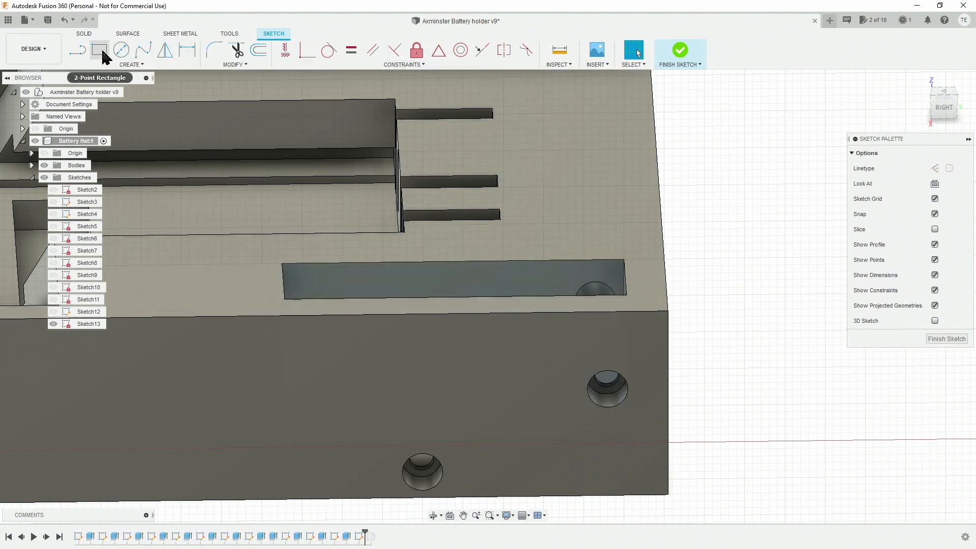
{"action": "left_click", "coordinate": [100, 50]}
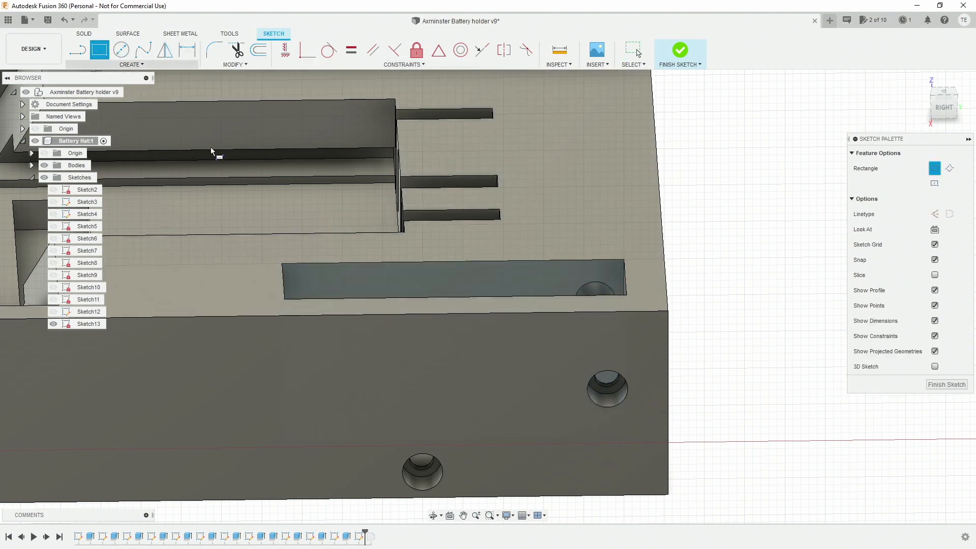
{"action": "left_click", "coordinate": [592, 276]}
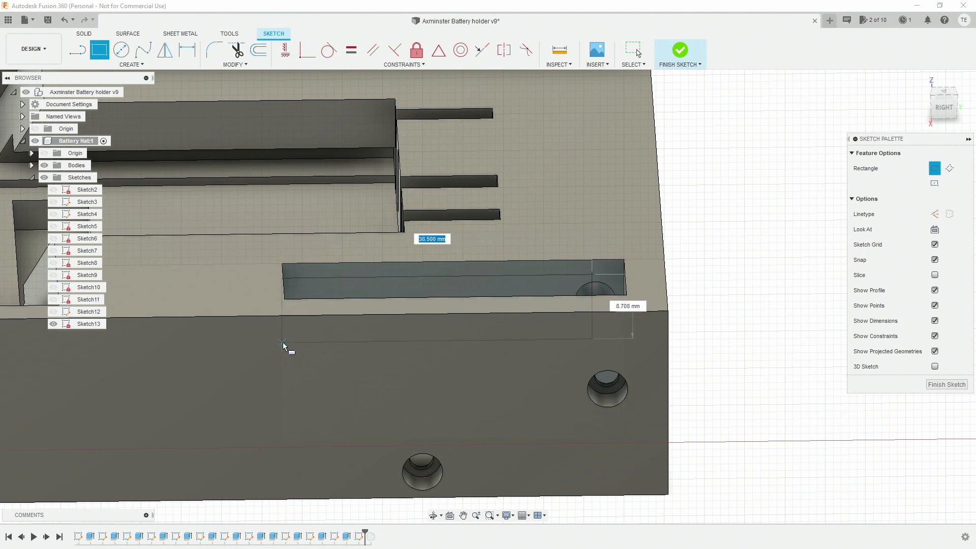
{"action": "left_click", "coordinate": [283, 349]}
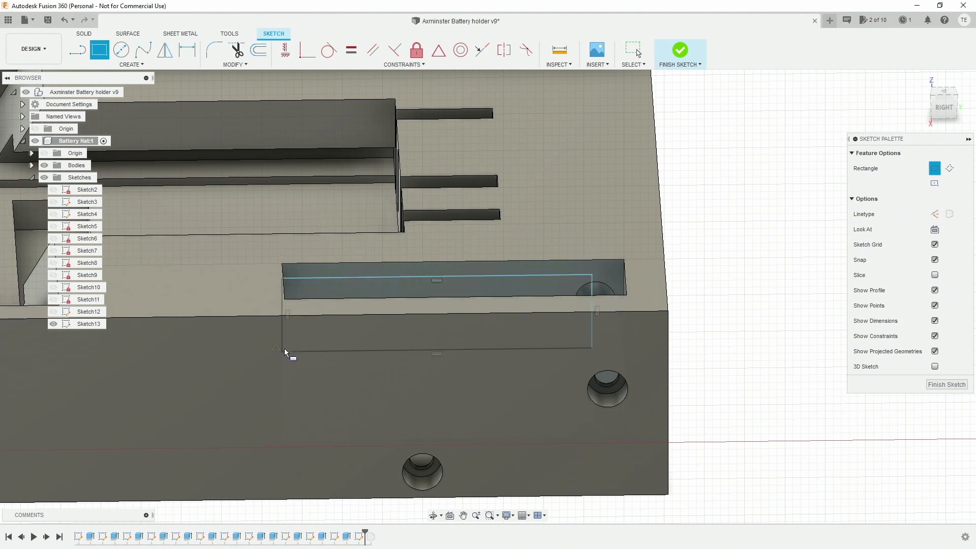
Extrude the rectangle on the side pocket's inner long wall 3 mm into the body as a cut
{"action": "key", "text": "e"}
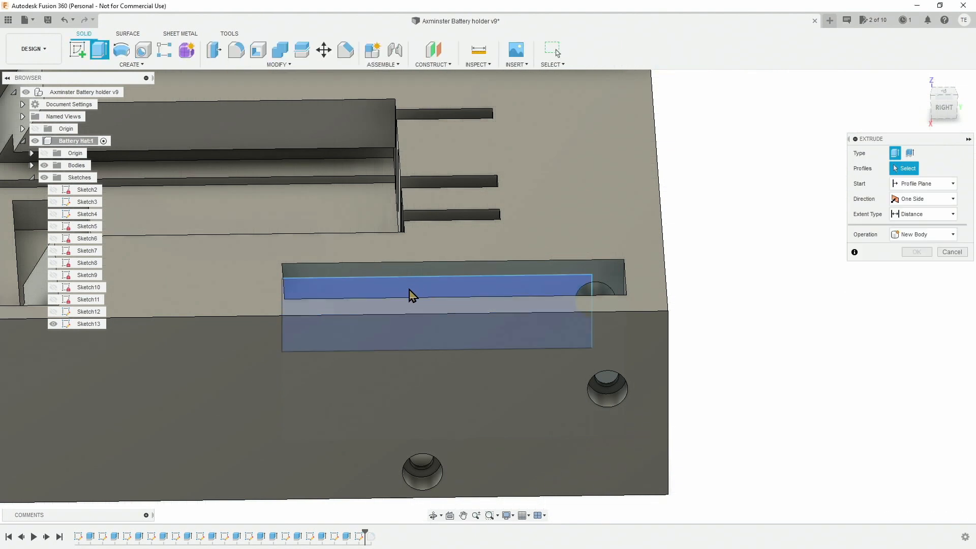
{"action": "left_click", "coordinate": [412, 298]}
{"action": "left_click_drag", "start_coordinate": [437, 313], "coordinate": [437, 306]}
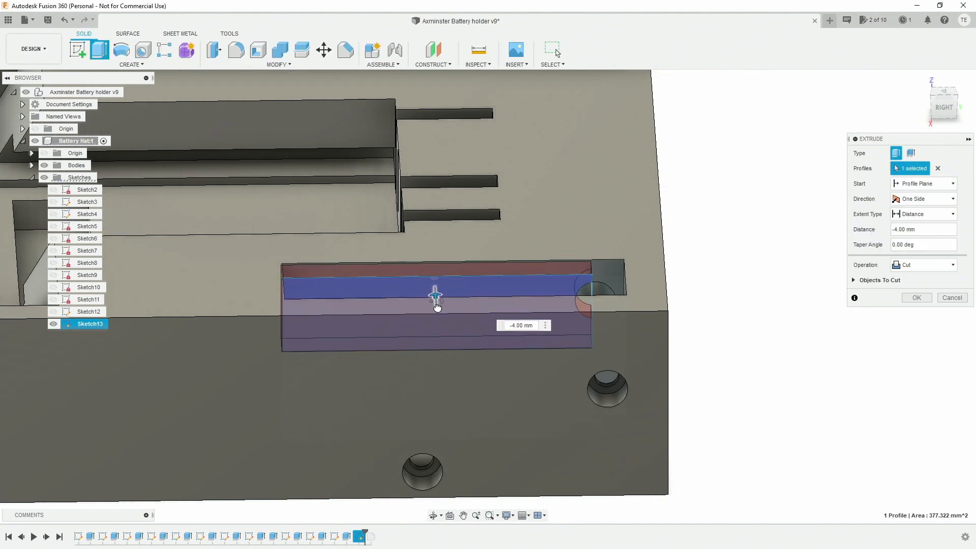
{"action": "mouse_move", "coordinate": [437, 306]}
{"action": "middle_mouse_down", "text": "shift"}
{"action": "mouse_move", "coordinate": [430, 341]}
{"action": "mouse_move", "coordinate": [447, 303]}
{"action": "middle_mouse_up", "text": "shift"}
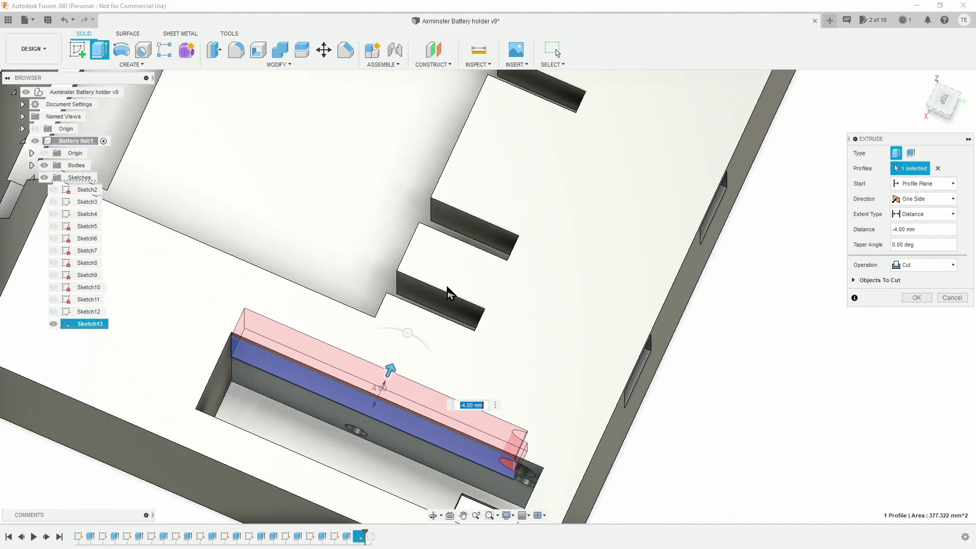
{"action": "middle_click_drag", "start_coordinate": [403, 361], "coordinate": [437, 437], "text": "shift"}
{"action": "left_click_drag", "start_coordinate": [390, 353], "coordinate": [387, 355]}
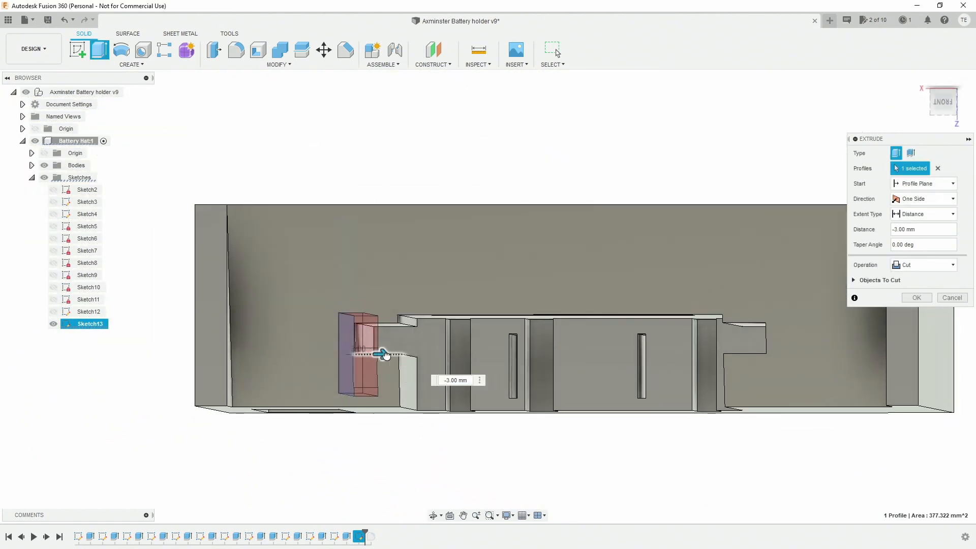
{"action": "middle_click_drag", "start_coordinate": [385, 355], "coordinate": [413, 345], "text": "shift"}
{"action": "key", "text": "Return"}
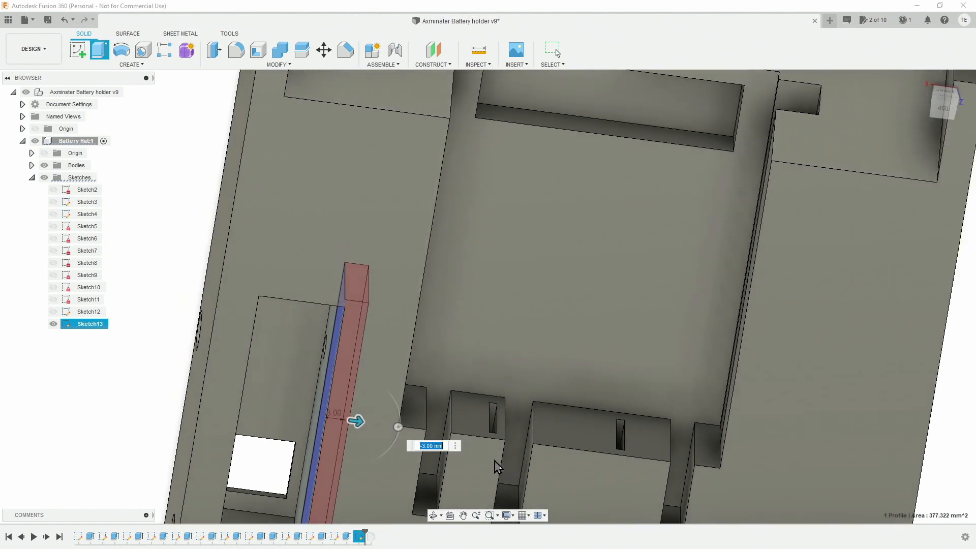
Sketch a rectangle about 9.8 mm wide on the side pocket's end wall farthest from the back face, ending at the wall's inner edge
{"action": "middle_click_drag", "start_coordinate": [472, 398], "coordinate": [612, 357], "text": "shift"}
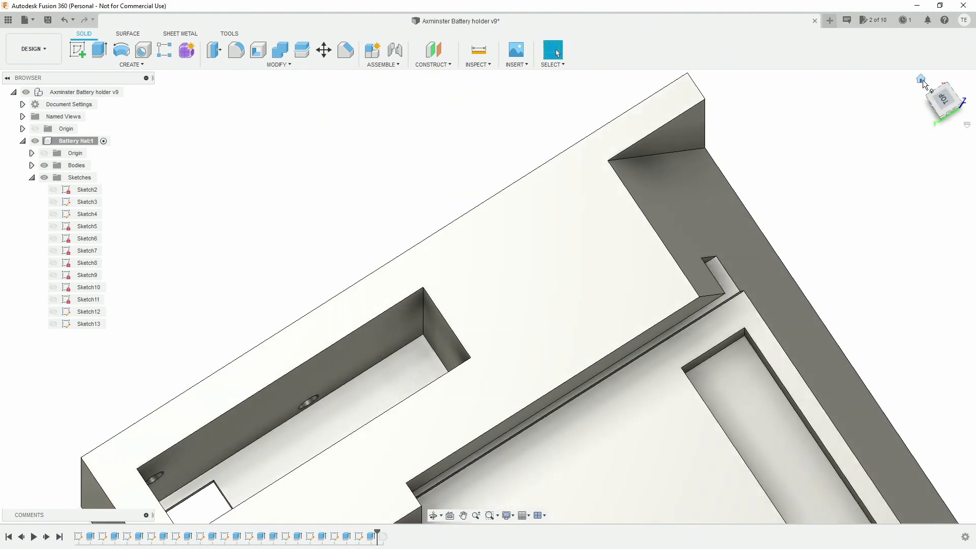
{"action": "left_click", "coordinate": [921, 79]}
{"action": "scroll", "coordinate": [692, 291], "scroll_direction": "up", "scroll_amount": 3}
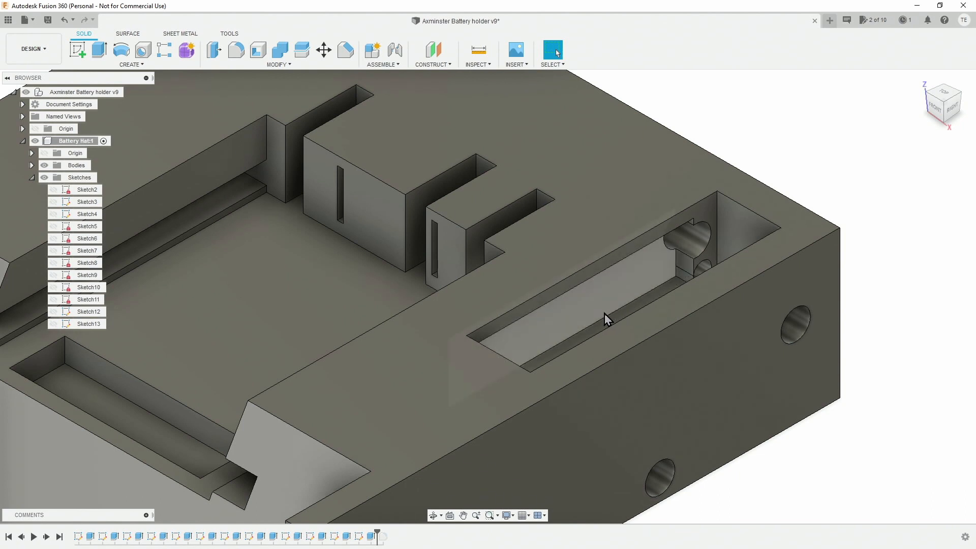
{"action": "middle_click_drag", "start_coordinate": [678, 281], "coordinate": [597, 294], "text": "shift"}
{"action": "middle_click_drag", "start_coordinate": [589, 222], "coordinate": [518, 207]}
{"action": "left_click", "coordinate": [77, 50]}
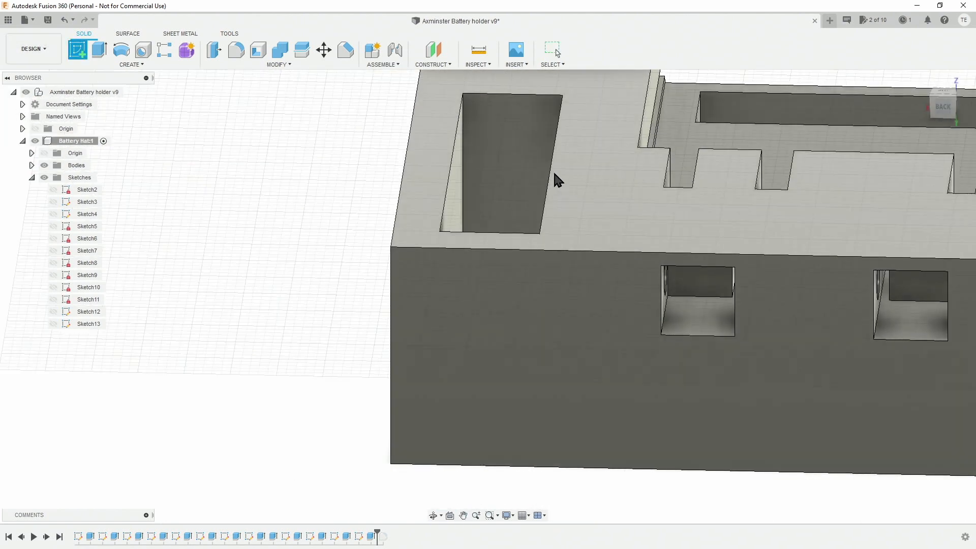
{"action": "left_click", "coordinate": [514, 173]}
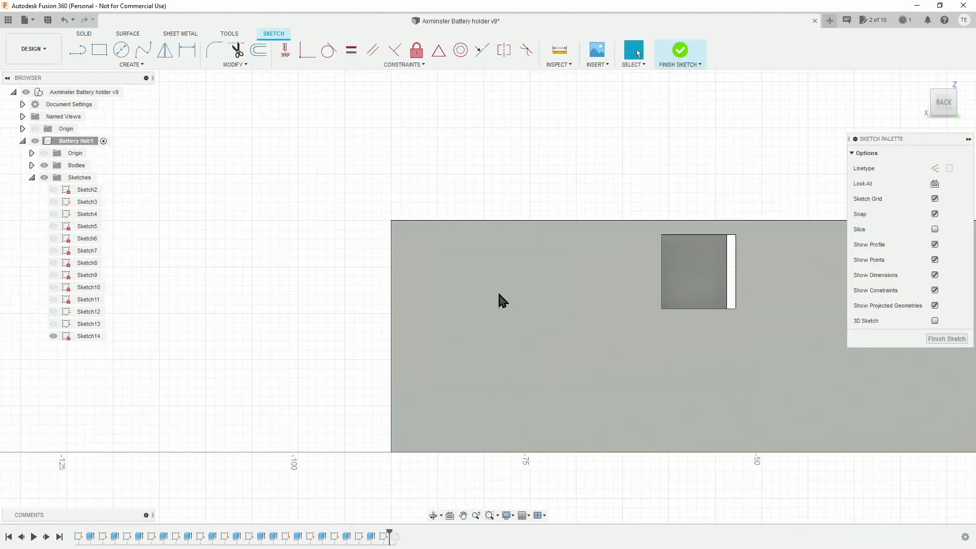
{"action": "middle_click_drag", "start_coordinate": [492, 291], "coordinate": [503, 305], "text": "shift"}
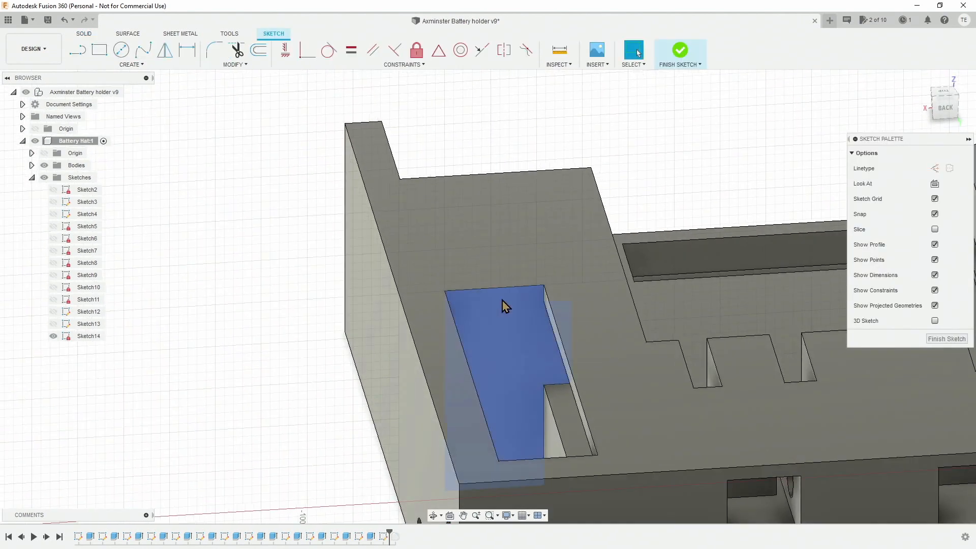
{"action": "left_click", "coordinate": [100, 51]}
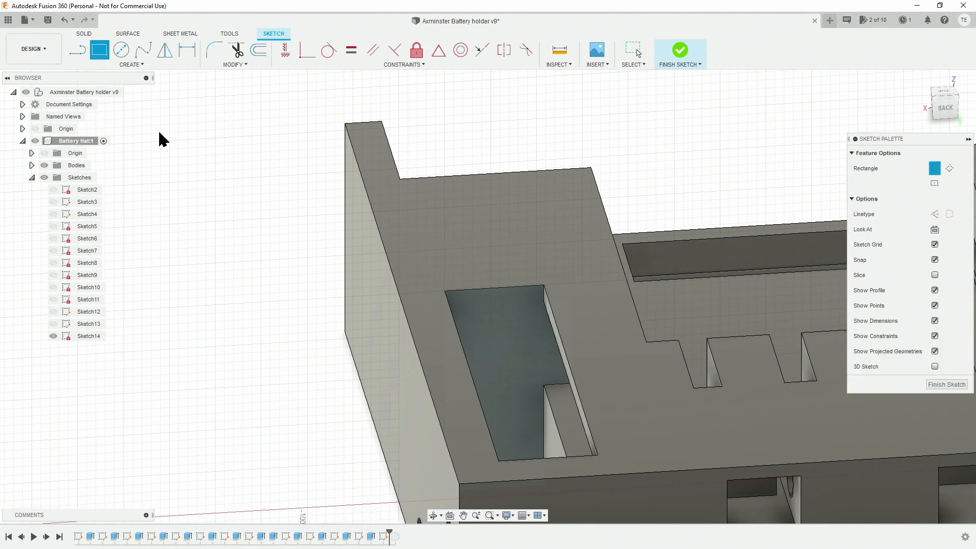
{"action": "middle_click_drag", "start_coordinate": [469, 320], "coordinate": [465, 285], "text": "shift"}
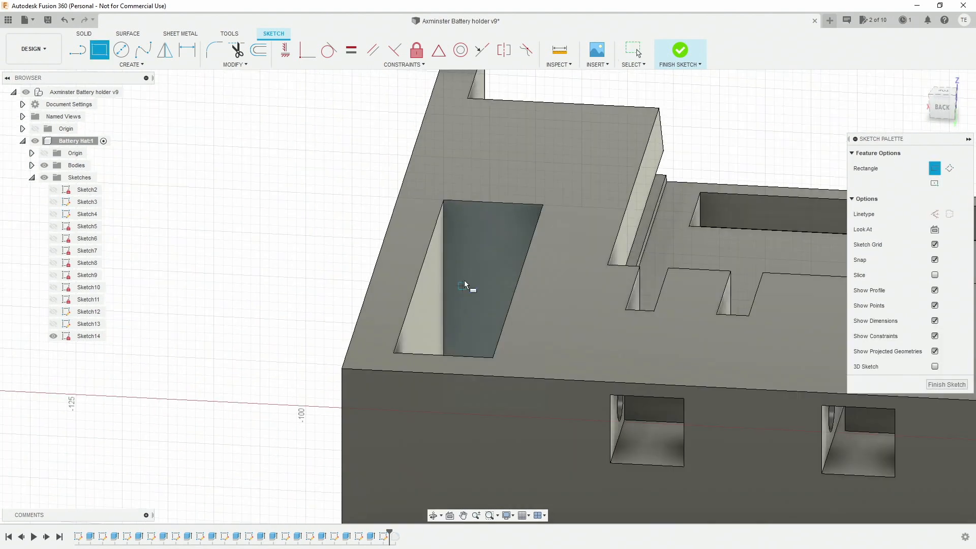
{"action": "left_click", "coordinate": [452, 227]}
{"action": "middle_click_drag", "start_coordinate": [509, 339], "coordinate": [487, 236]}
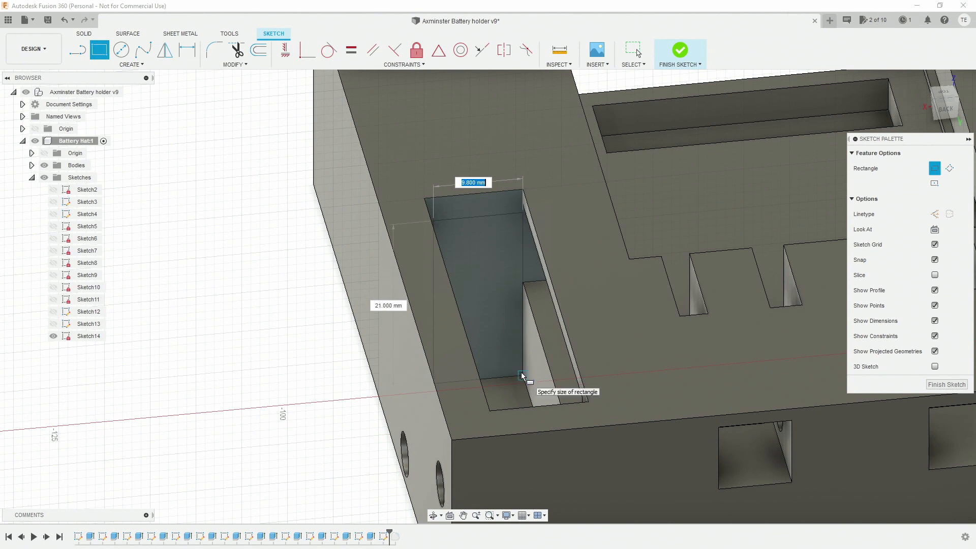
{"action": "left_click", "coordinate": [520, 352]}
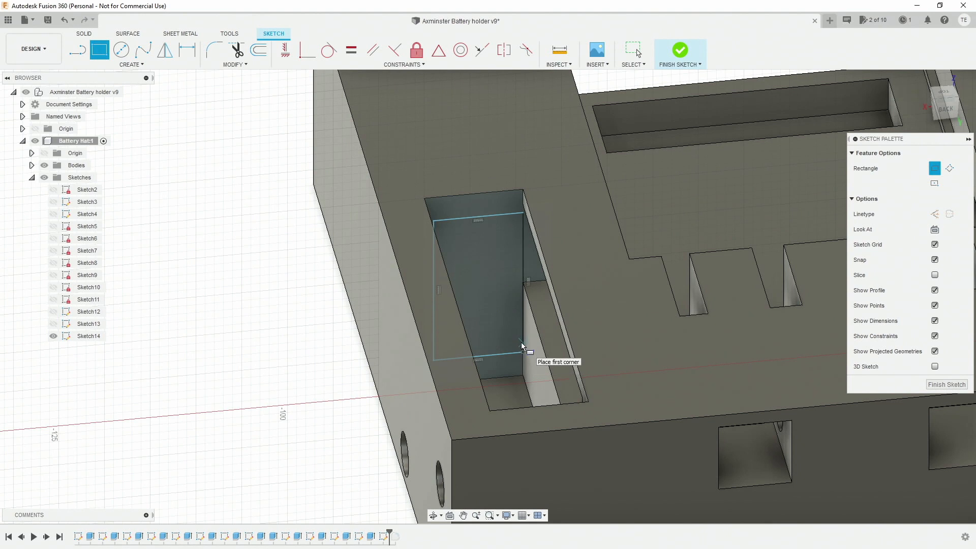
Extrude the end-wall rectangle 20 mm into the body as a cut to lengthen the side pocket's hollow
{"action": "middle_click_drag", "start_coordinate": [497, 338], "coordinate": [503, 328], "text": "shift"}
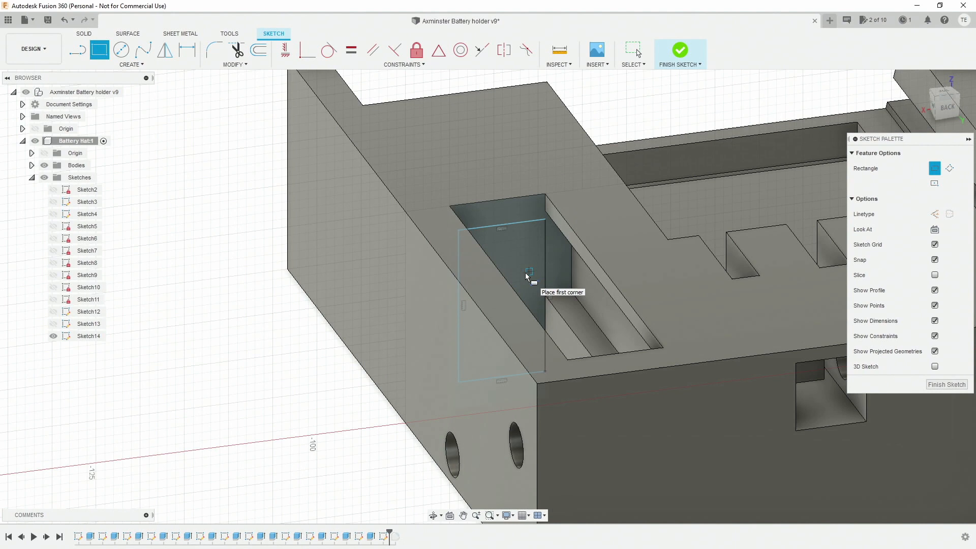
{"action": "key", "text": "e"}
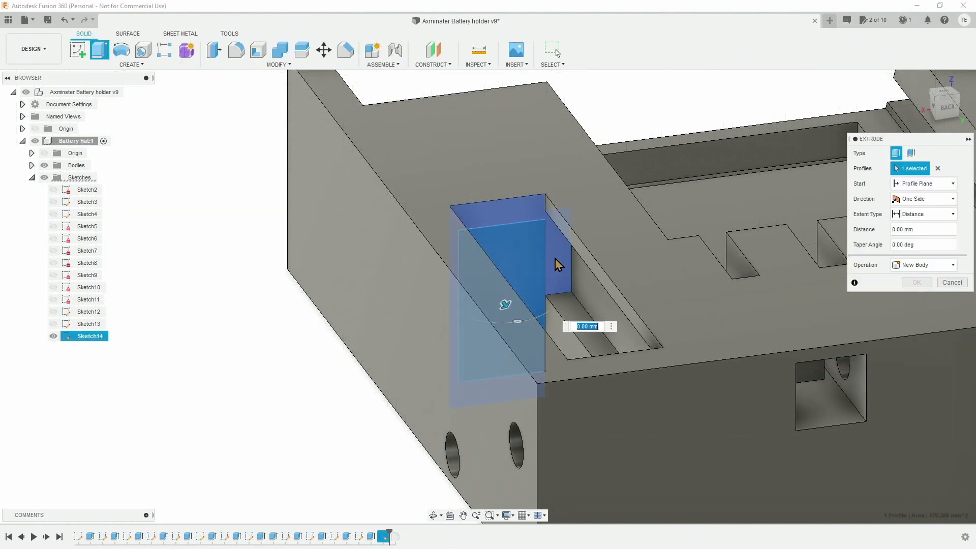
{"action": "left_click_drag", "start_coordinate": [506, 305], "coordinate": [446, 234]}
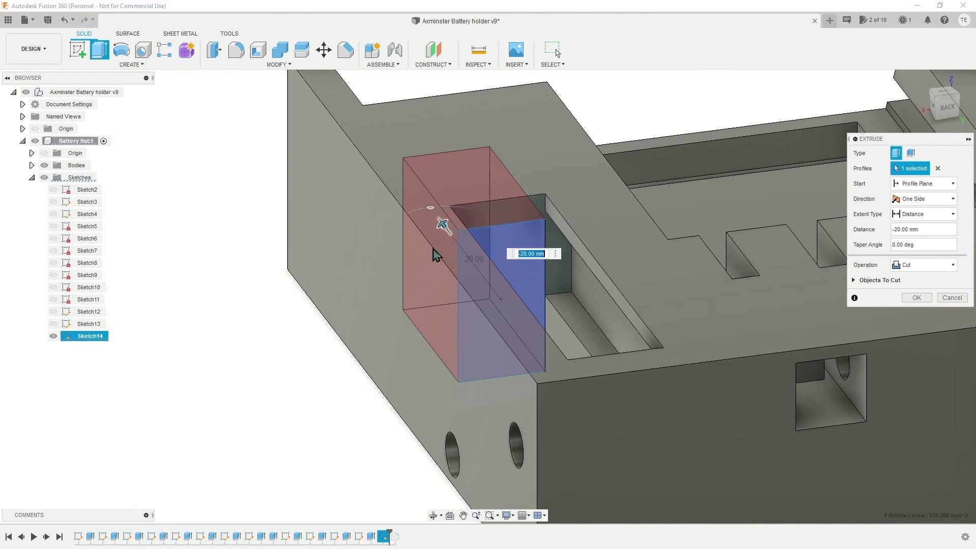
{"action": "mouse_move", "coordinate": [472, 257]}
{"action": "middle_mouse_down", "text": "shift"}
{"action": "mouse_move", "coordinate": [519, 305]}
{"action": "mouse_move", "coordinate": [552, 299]}
{"action": "mouse_move", "coordinate": [552, 280]}
{"action": "mouse_move", "coordinate": [464, 265]}
{"action": "middle_mouse_up", "text": "shift"}
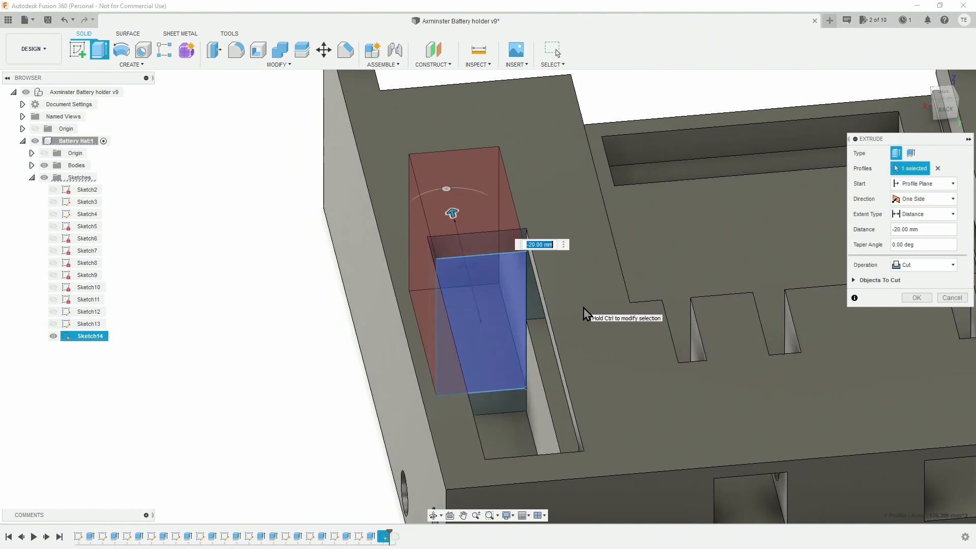
{"action": "key", "text": "Return"}
{"action": "mouse_move", "coordinate": [536, 338]}
{"action": "middle_mouse_down", "text": "shift"}
{"action": "mouse_move", "coordinate": [529, 333]}
{"action": "mouse_move", "coordinate": [546, 338]}
{"action": "mouse_move", "coordinate": [545, 327]}
{"action": "middle_mouse_up", "text": "shift"}
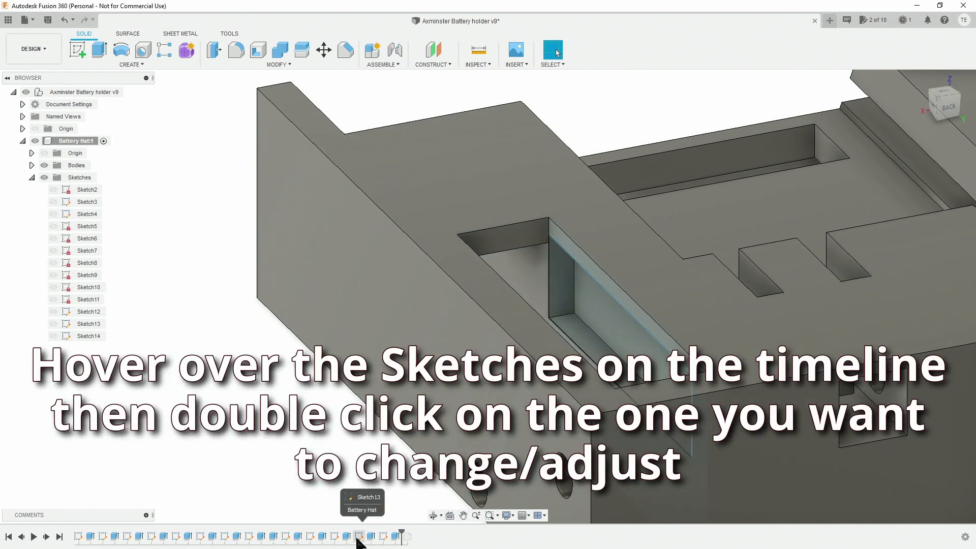
Edit the sketch on the pocket's inner long wall and dimension its rectangle 4 mm from the pocket end nearest the back face
{"action": "left_click", "coordinate": [358, 538]}
{"action": "double_click", "coordinate": [358, 539]}
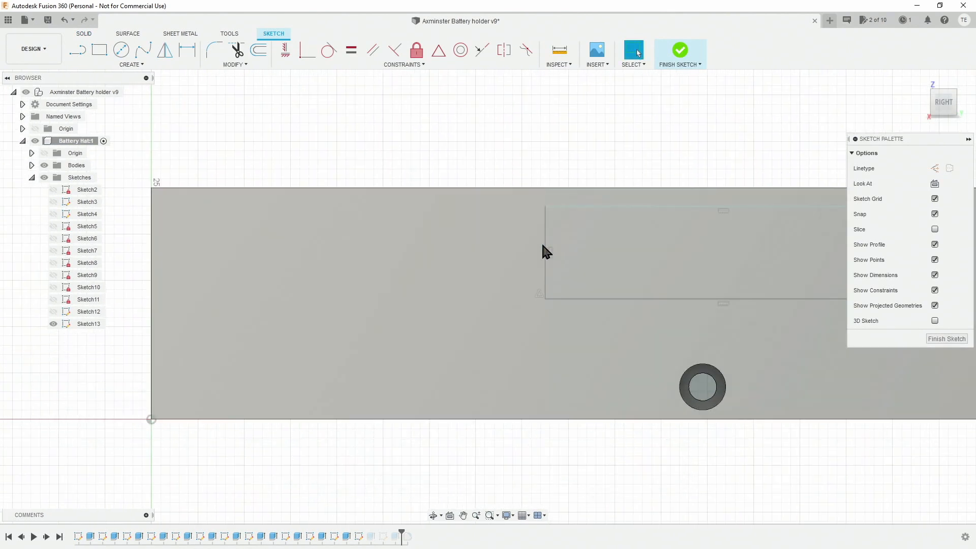
{"action": "left_click", "coordinate": [545, 252]}
{"action": "middle_click_drag", "start_coordinate": [580, 263], "coordinate": [547, 273], "text": "shift"}
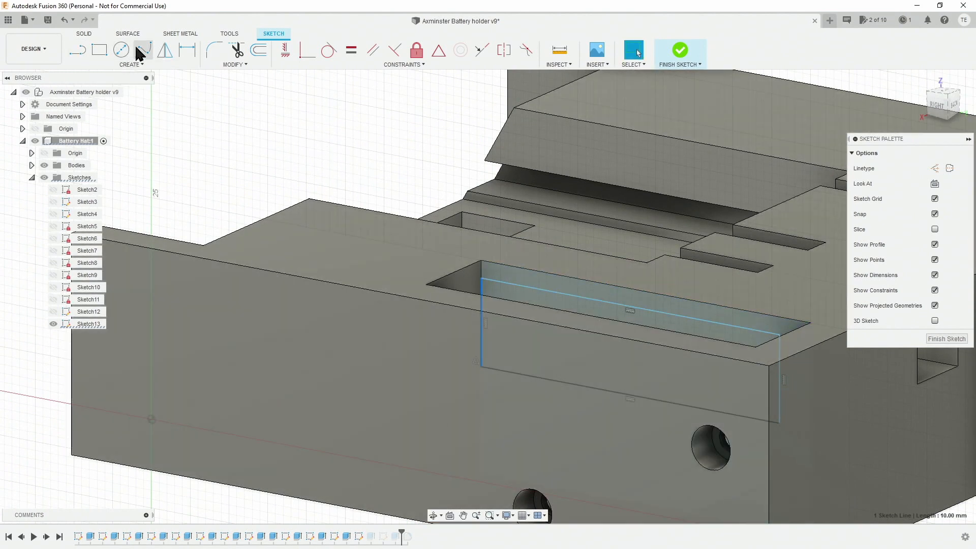
{"action": "left_click", "coordinate": [187, 51]}
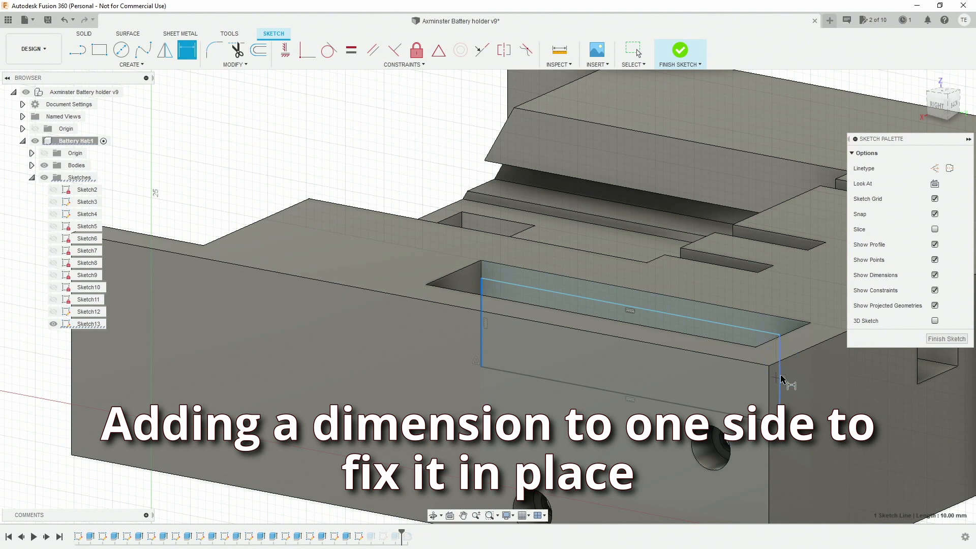
{"action": "left_click", "coordinate": [781, 397]}
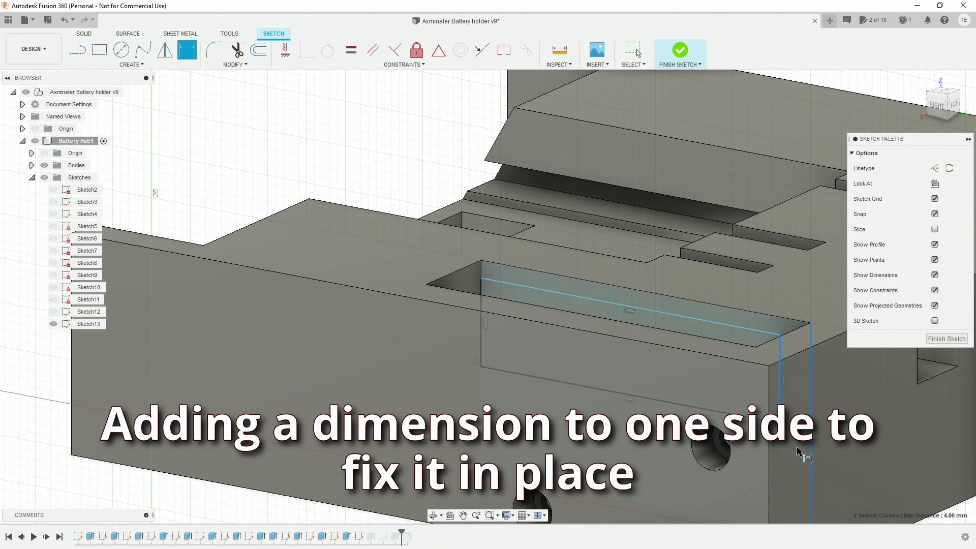
{"action": "left_click", "coordinate": [795, 290]}
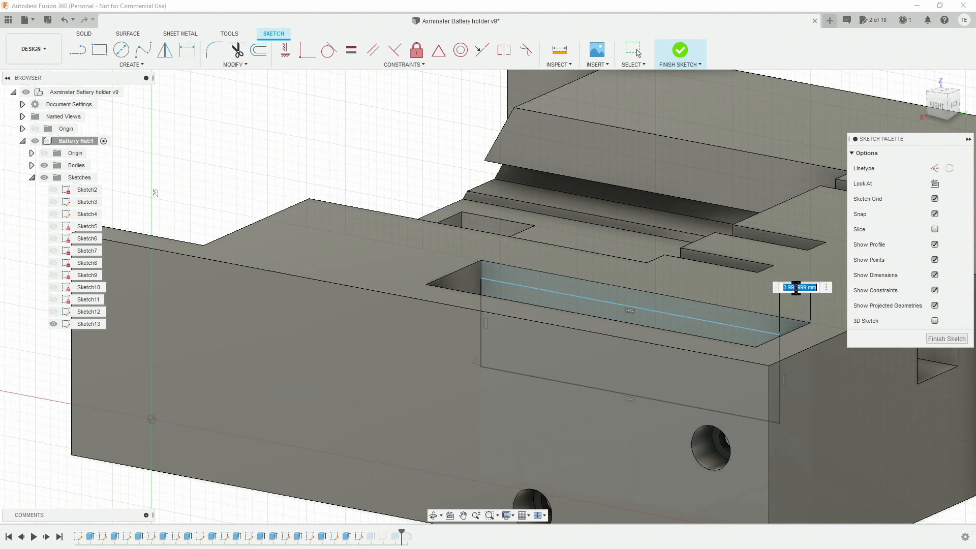
{"action": "type", "text": "4"}
{"action": "key", "text": "Return"}
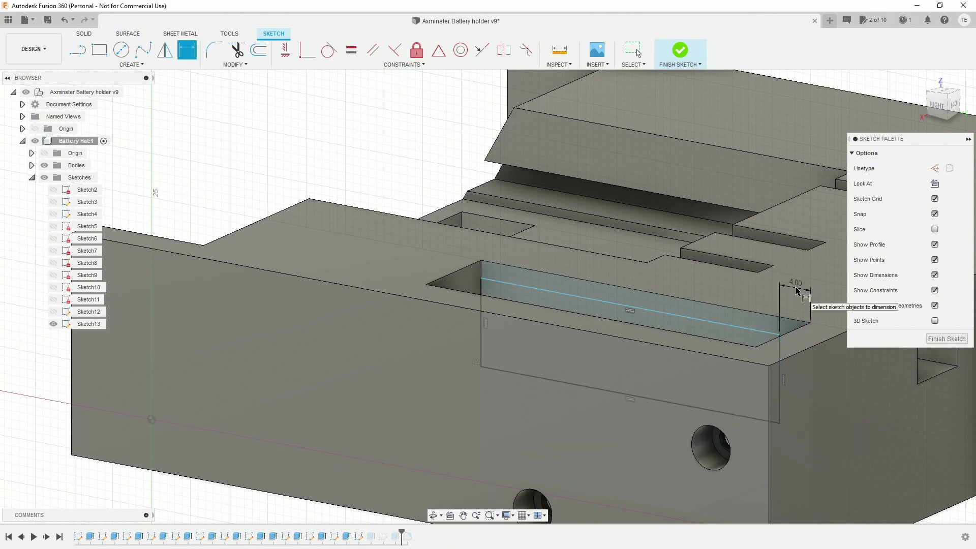
Try to dimension the lengths of the sketched rectangle's upper and lower long edges
{"action": "left_click", "coordinate": [653, 311]}
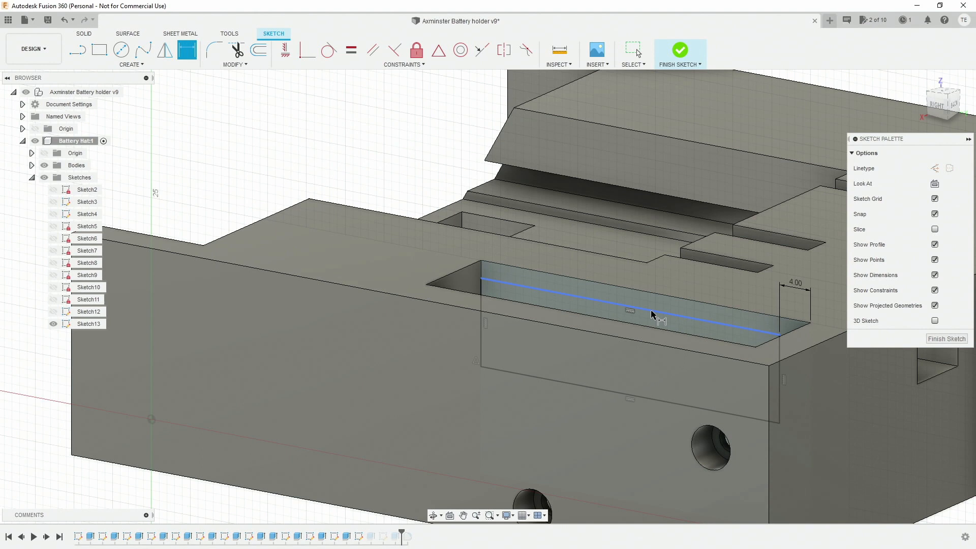
{"action": "left_click", "coordinate": [663, 280]}
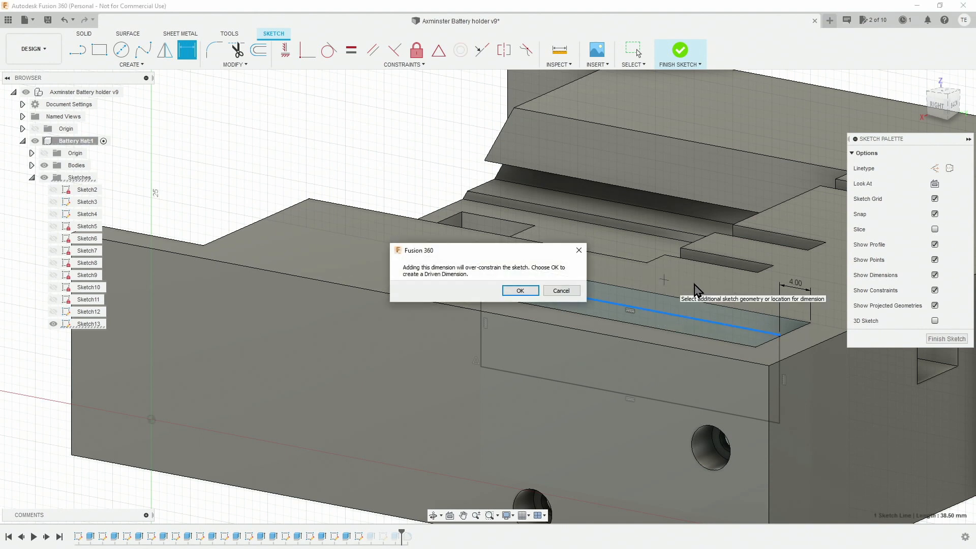
{"action": "left_click", "coordinate": [563, 291]}
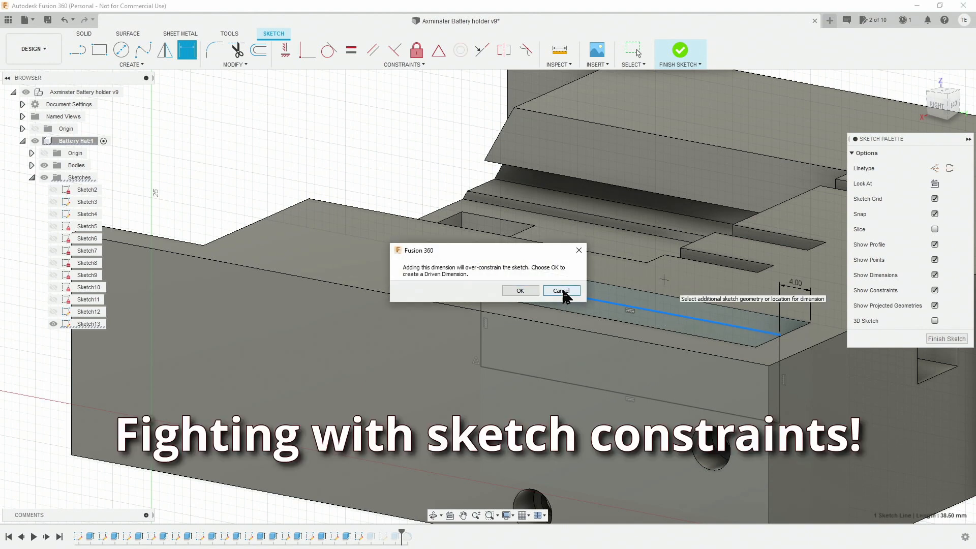
{"action": "left_click", "coordinate": [647, 400]}
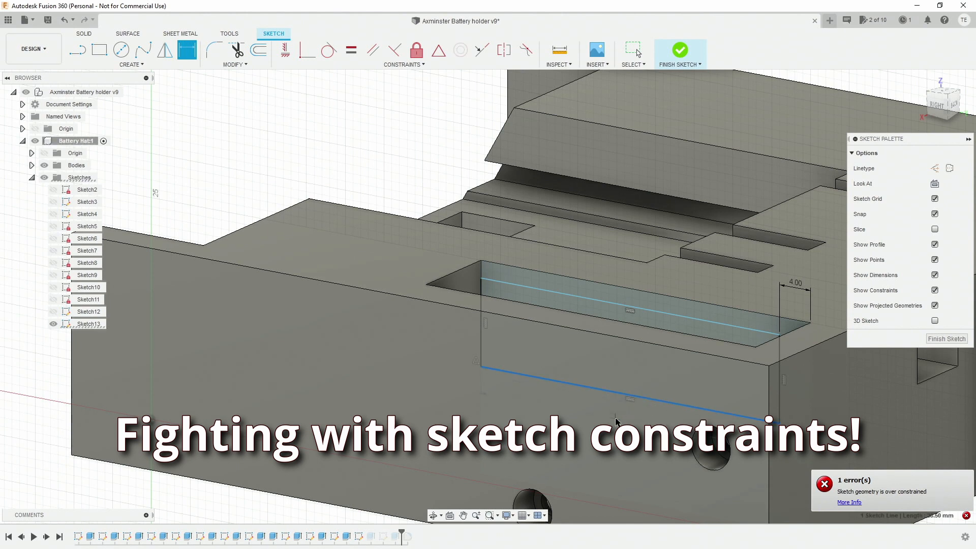
{"action": "left_click", "coordinate": [629, 279]}
{"action": "left_click", "coordinate": [561, 290]}
{"action": "key", "text": "Escape"}
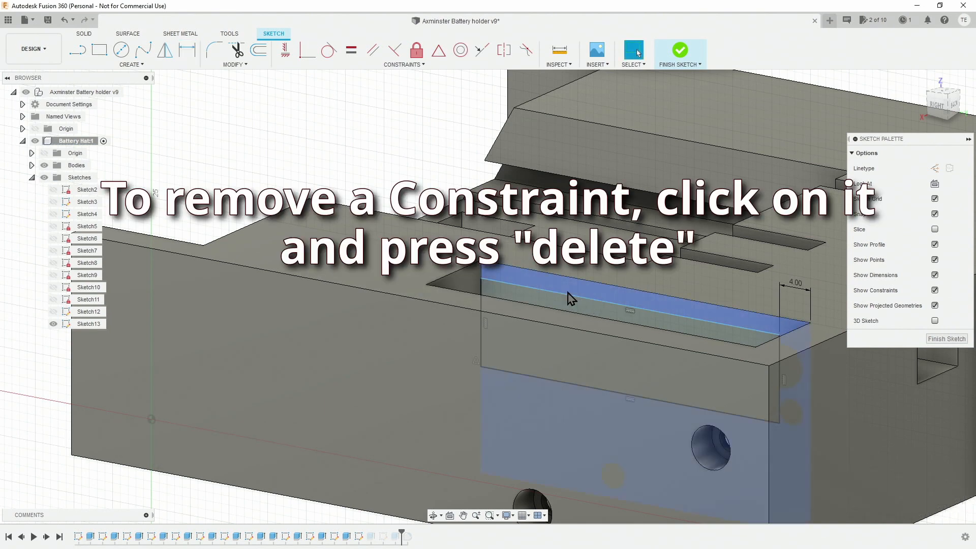
Delete the horizontal constraint on the rectangle's lower long edge and try to dimension the upper long edge
{"action": "left_click", "coordinate": [632, 402]}
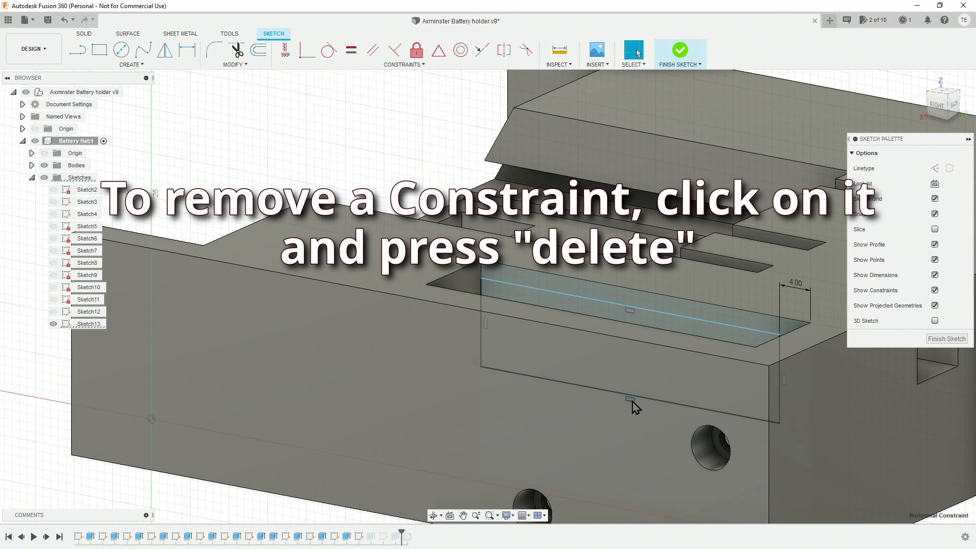
{"action": "key", "text": "Delete"}
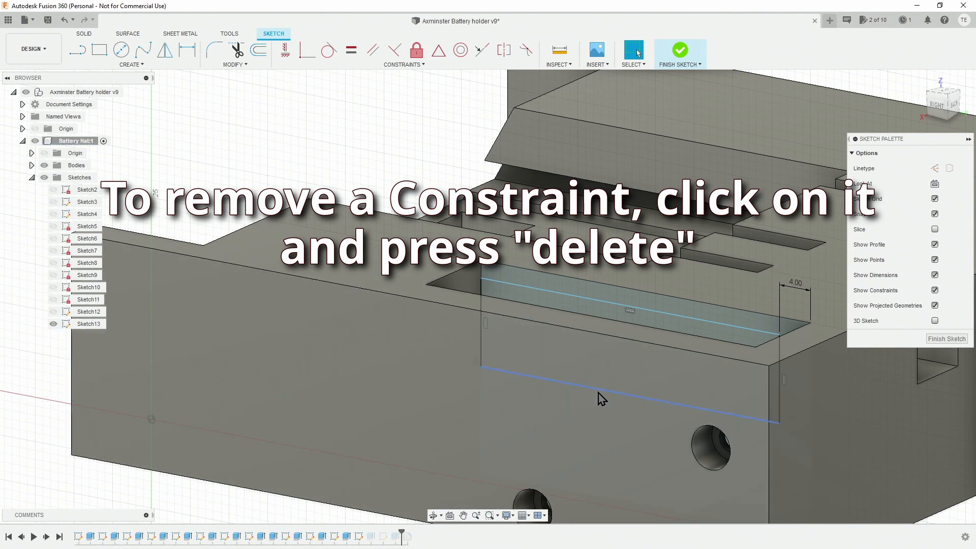
{"action": "key", "text": "d"}
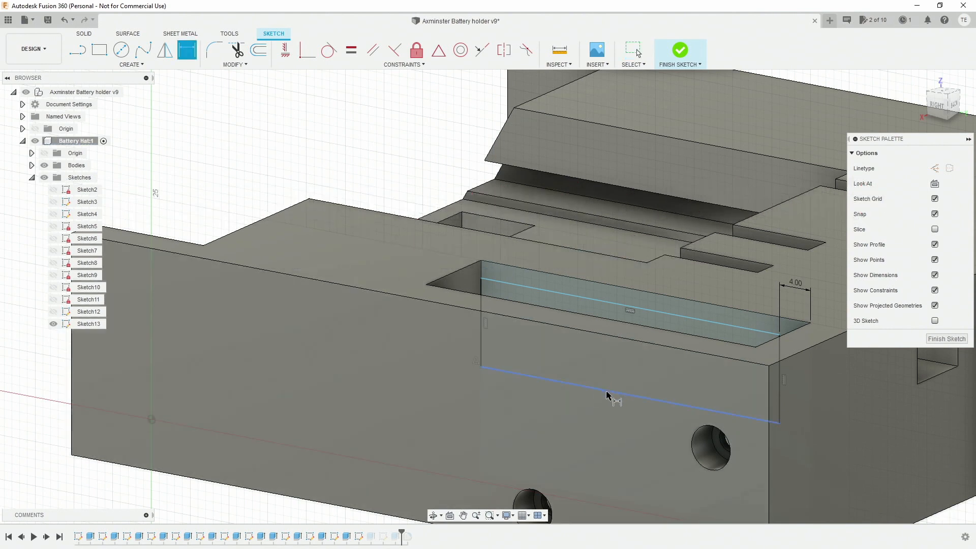
{"action": "left_click", "coordinate": [617, 305]}
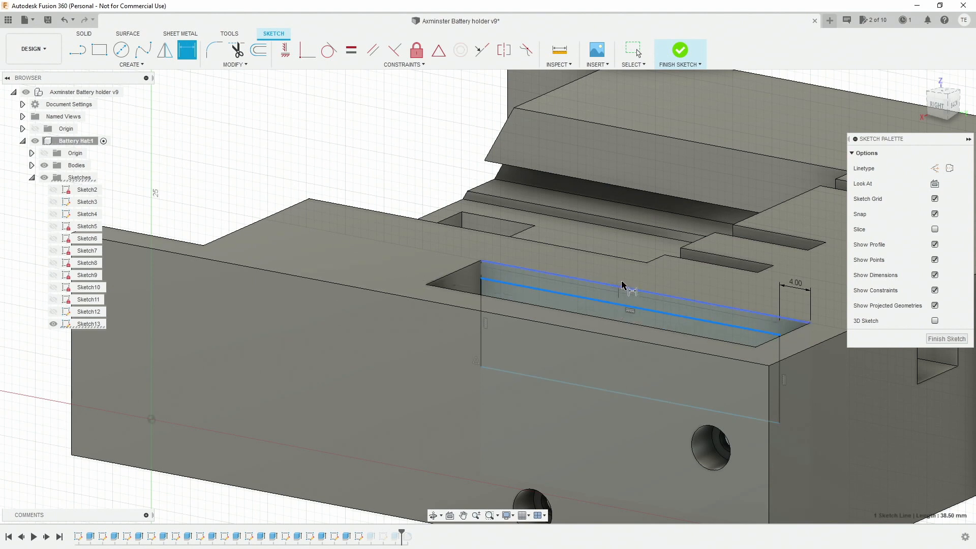
{"action": "left_click", "coordinate": [624, 277]}
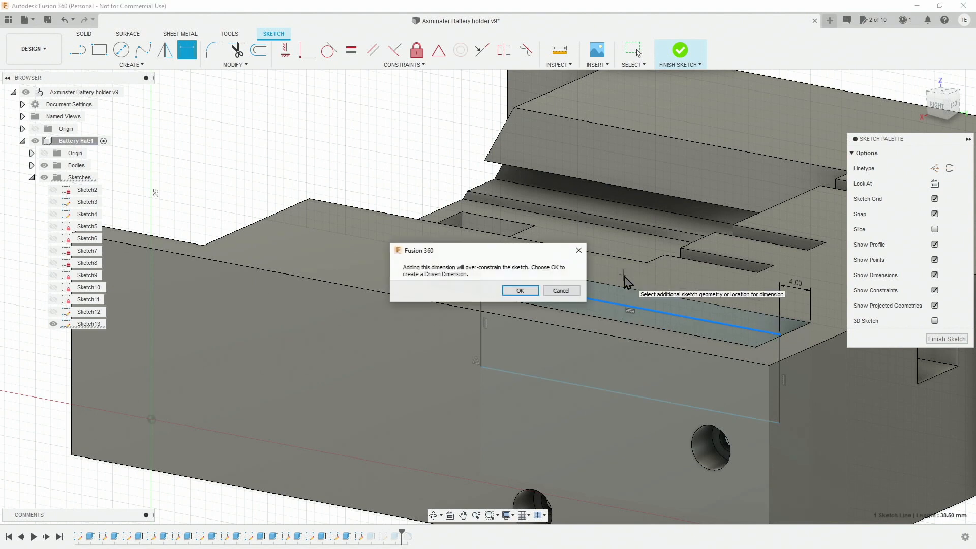
{"action": "left_click", "coordinate": [577, 290]}
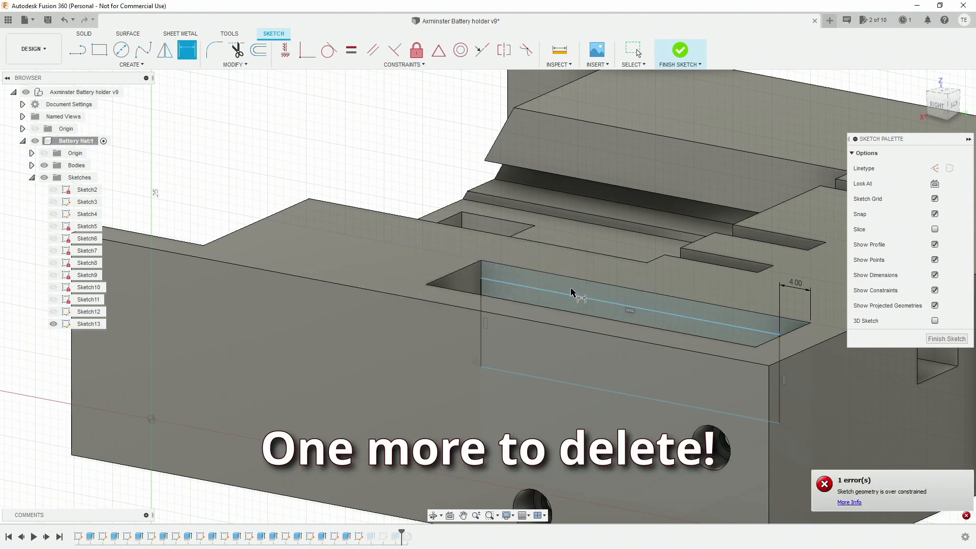
Delete the constraint at the rectangle's lower corner farthest from the back face
{"action": "key", "text": "Escape"}
{"action": "left_click", "coordinate": [474, 364]}
{"action": "key", "text": "Delete"}
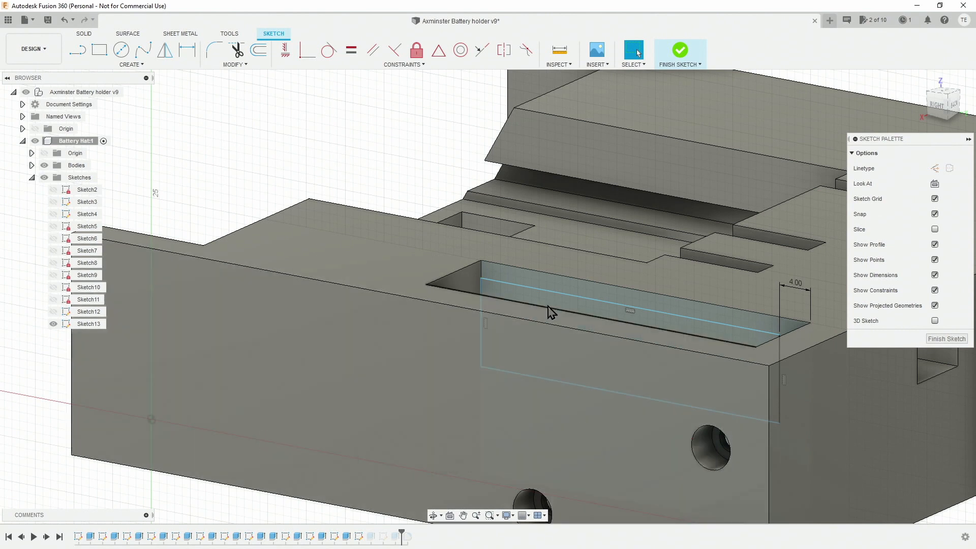
Dimension the rectangle's upper long edge at 50 mm and finish the sketch
{"action": "key", "text": "d"}
{"action": "left_click", "coordinate": [555, 294]}
{"action": "left_click", "coordinate": [567, 269]}
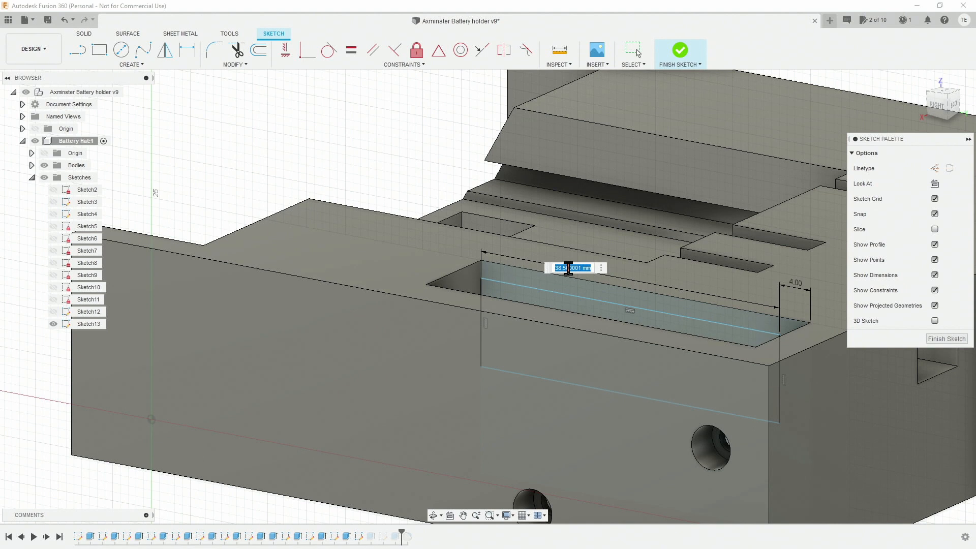
{"action": "type", "text": "50"}
{"action": "key", "text": "Return"}
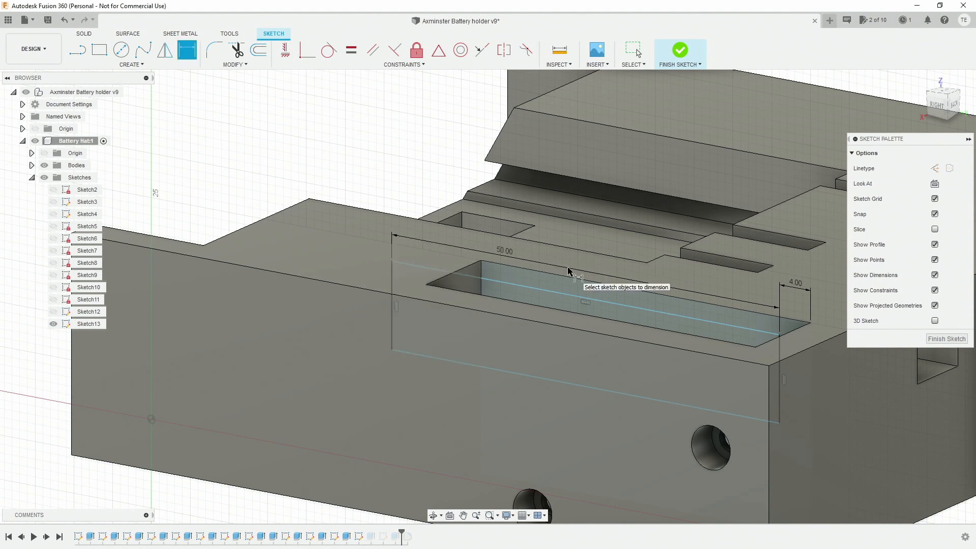
{"action": "left_click", "coordinate": [679, 51]}
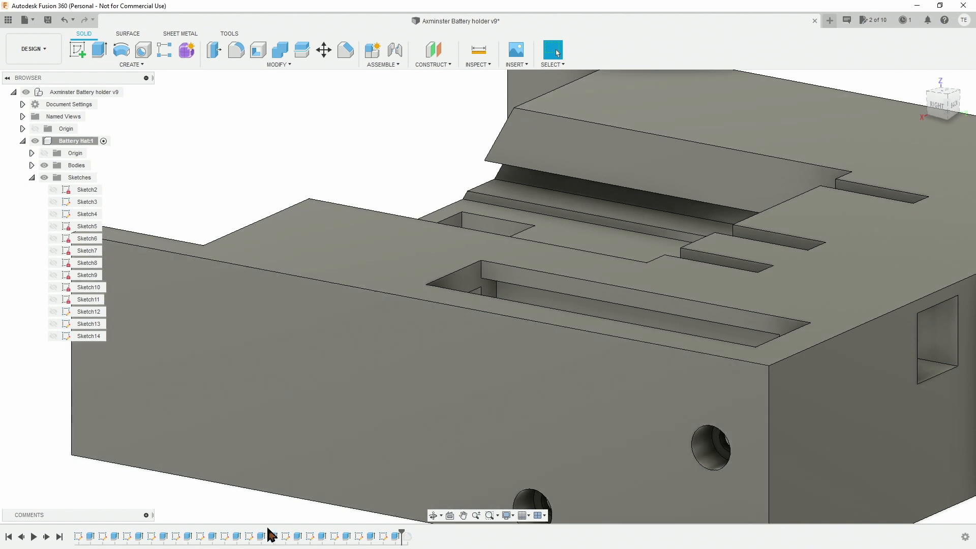
Edit the inner long wall's cut to include the lengthened part of the rectangle as a second profile
{"action": "double_click", "coordinate": [359, 536]}
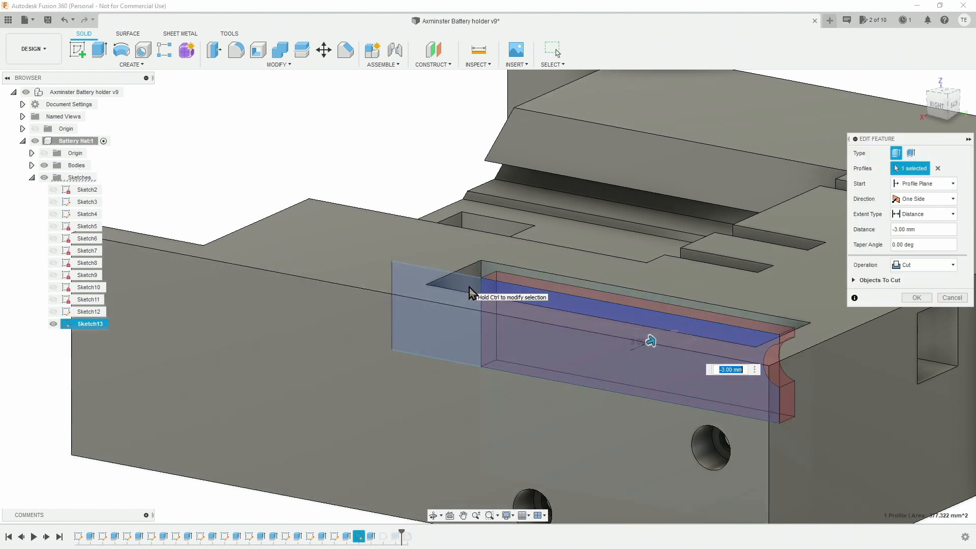
{"action": "left_click", "coordinate": [916, 297]}
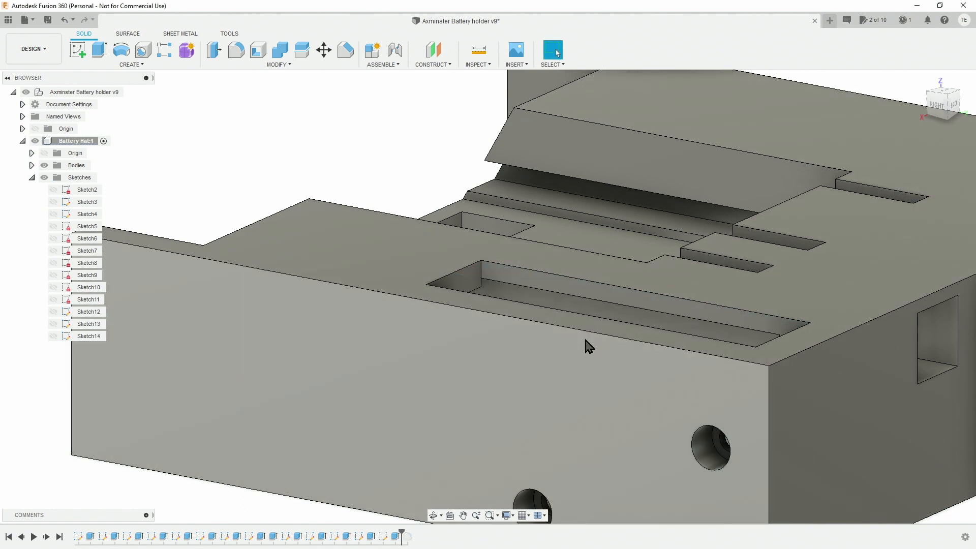
Create a section analysis from the body's top face with a Y distance of -7 mm
{"action": "mouse_move", "coordinate": [588, 337]}
{"action": "middle_mouse_down", "text": "shift"}
{"action": "mouse_move", "coordinate": [505, 347]}
{"action": "mouse_move", "coordinate": [578, 348]}
{"action": "middle_mouse_up", "text": "shift"}
{"action": "left_click", "coordinate": [921, 80]}
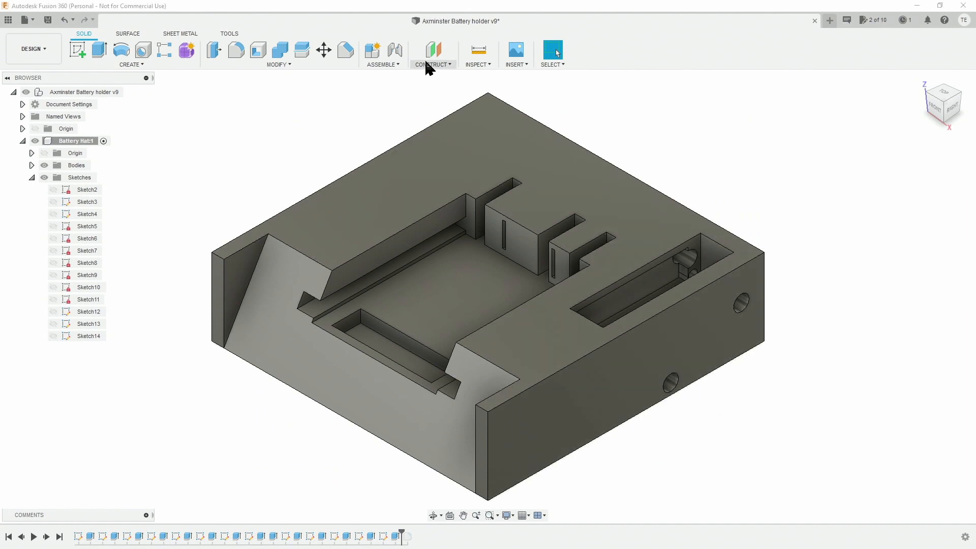
{"action": "left_click", "coordinate": [426, 65]}
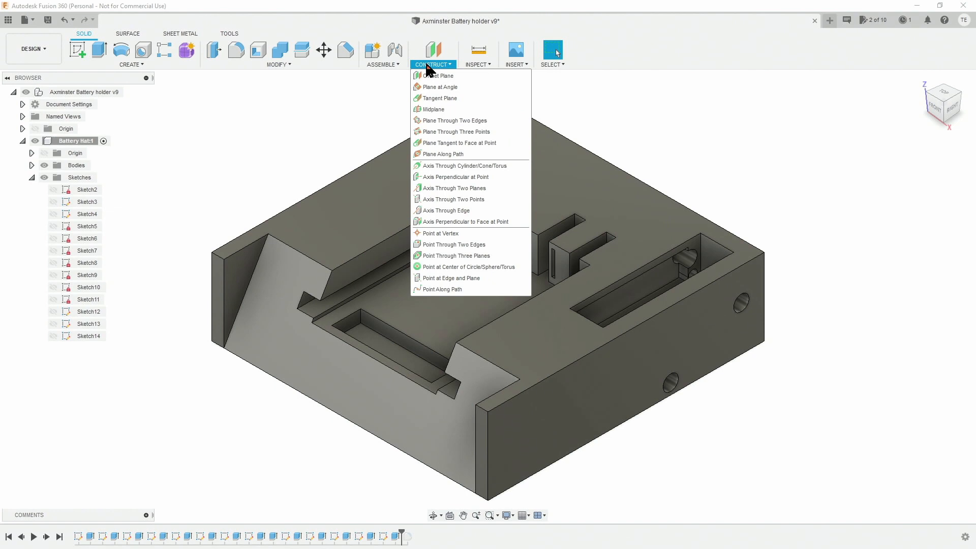
{"action": "left_click", "coordinate": [475, 65]}
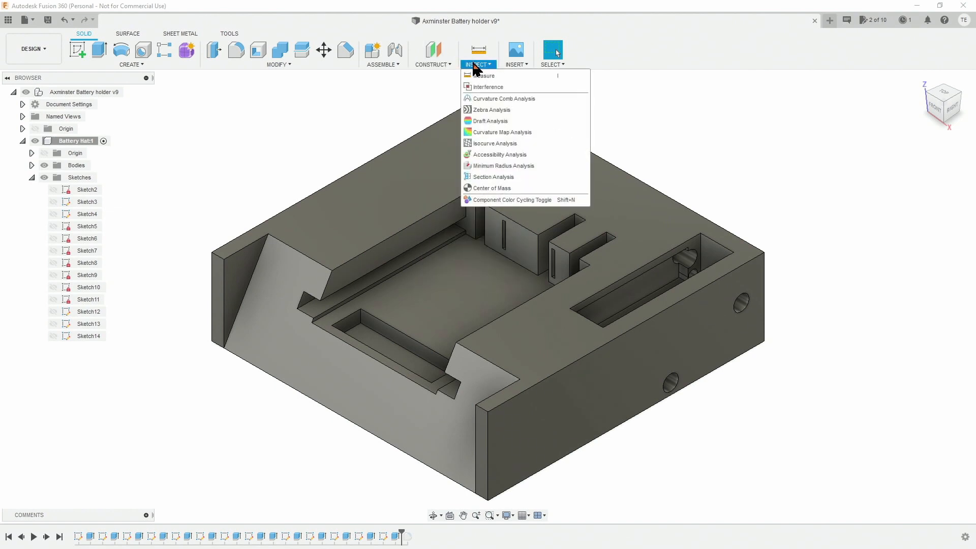
{"action": "left_click", "coordinate": [492, 176]}
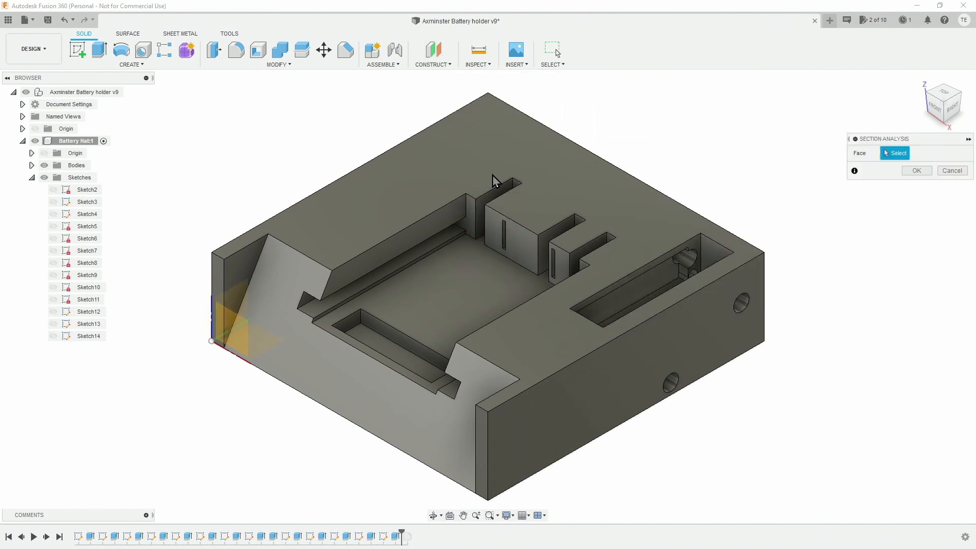
{"action": "left_click", "coordinate": [648, 261]}
{"action": "left_click_drag", "start_coordinate": [614, 182], "coordinate": [616, 207]}
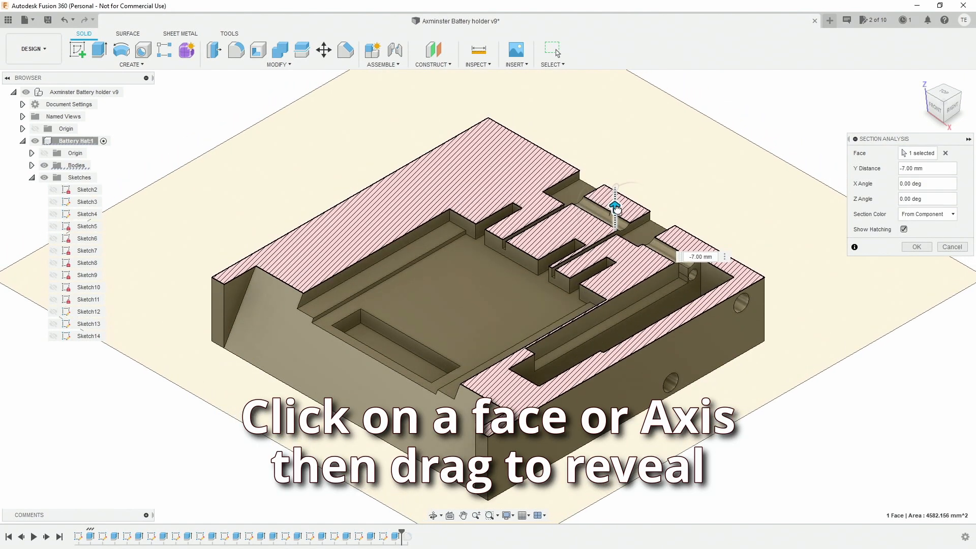
{"action": "left_click", "coordinate": [917, 248]}
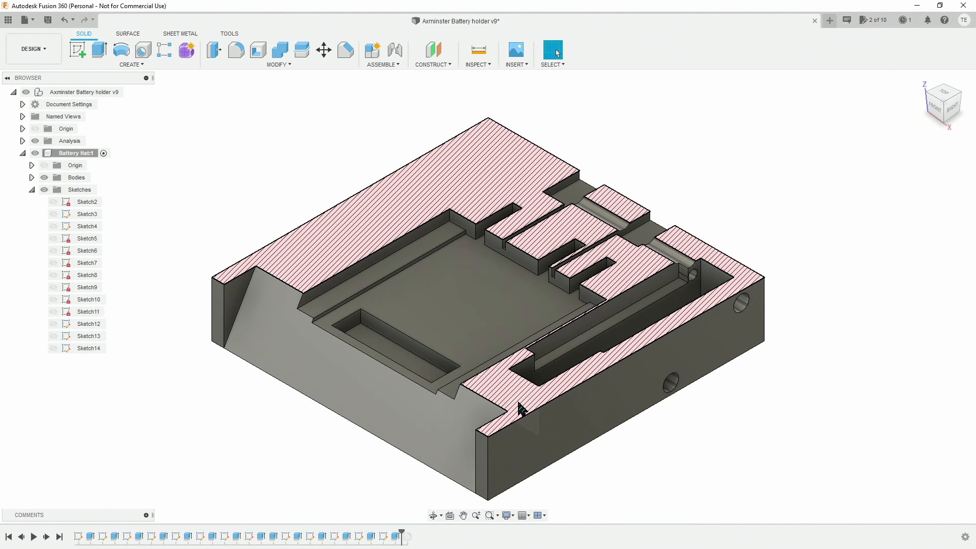
Set the extrude distance of the inner long wall's cut to -2.5 mm
{"action": "middle_click_drag", "start_coordinate": [605, 344], "coordinate": [447, 350], "text": "shift"}
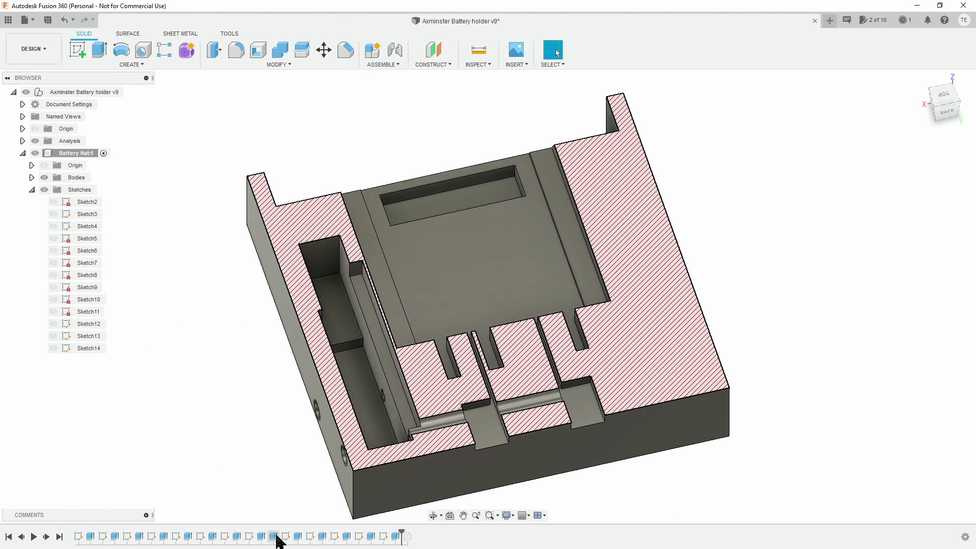
{"action": "double_click", "coordinate": [371, 536]}
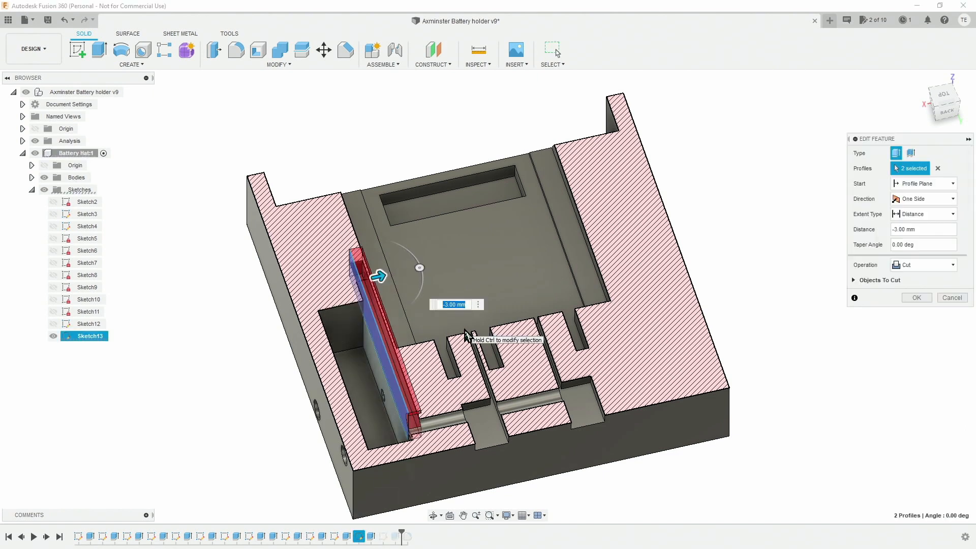
{"action": "key", "text": "BackSpace"}
{"action": "key", "text": "Return"}
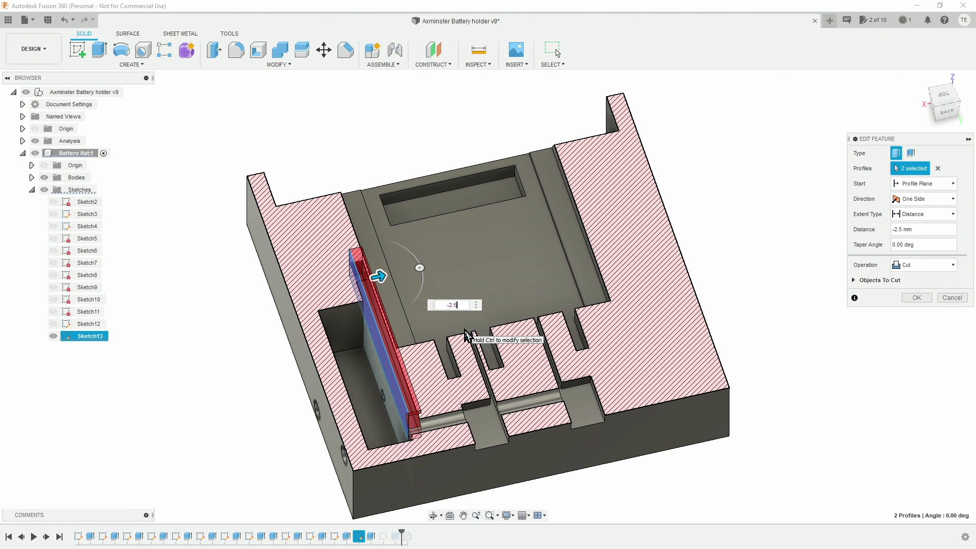
Return to the home view, compare the model with and without the section analysis, and leave the analysis hidden
{"action": "middle_click_drag", "start_coordinate": [467, 337], "coordinate": [462, 427], "text": "shift"}
{"action": "left_click", "coordinate": [920, 80]}
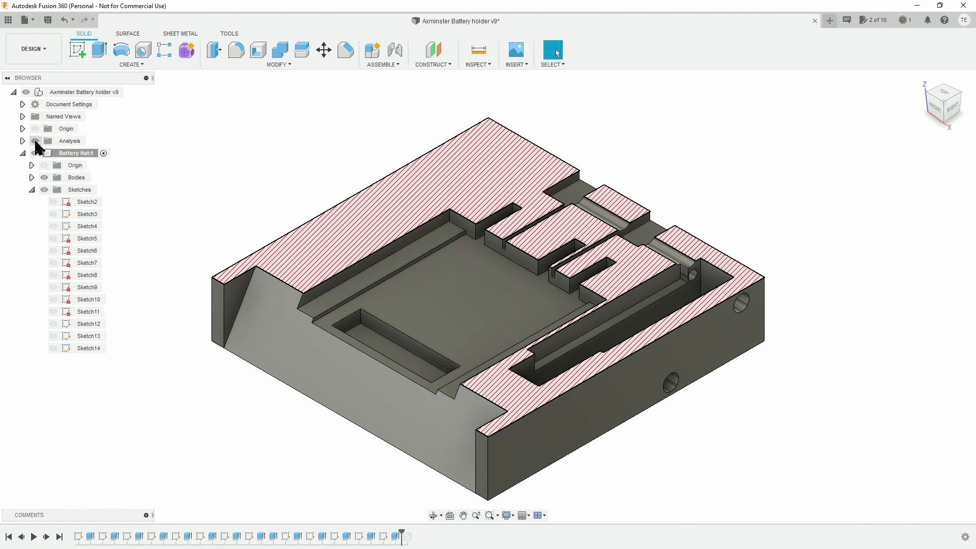
{"action": "left_click", "coordinate": [35, 141]}
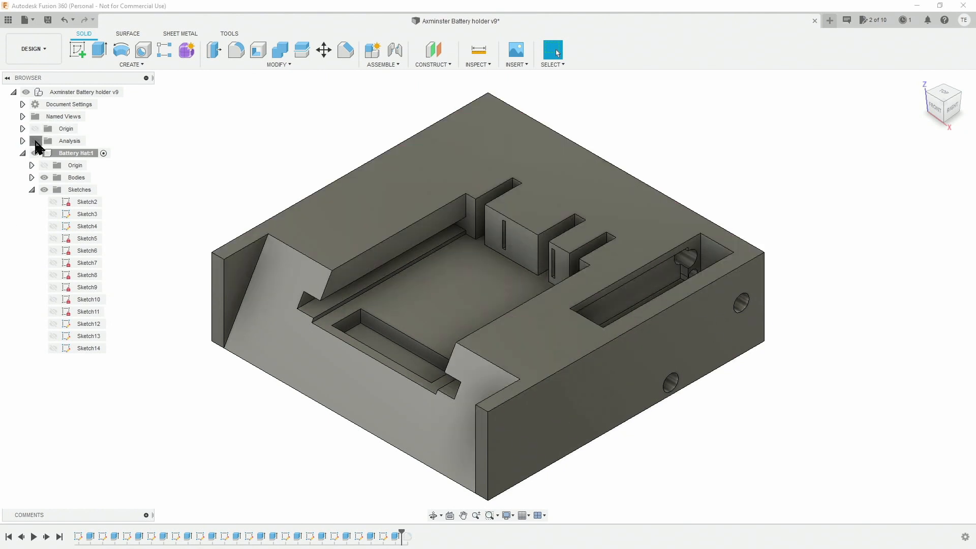
{"action": "left_click", "coordinate": [35, 140]}
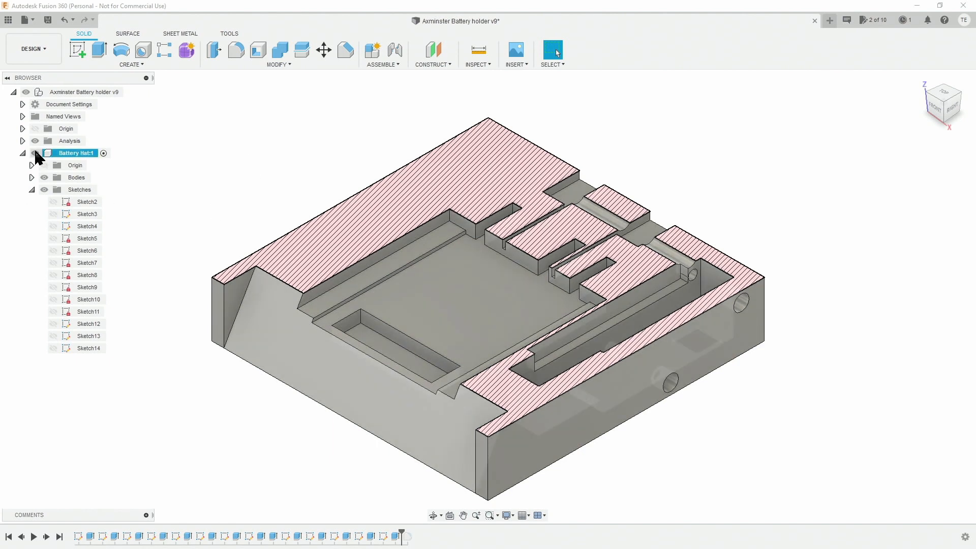
{"action": "left_click", "coordinate": [34, 141]}
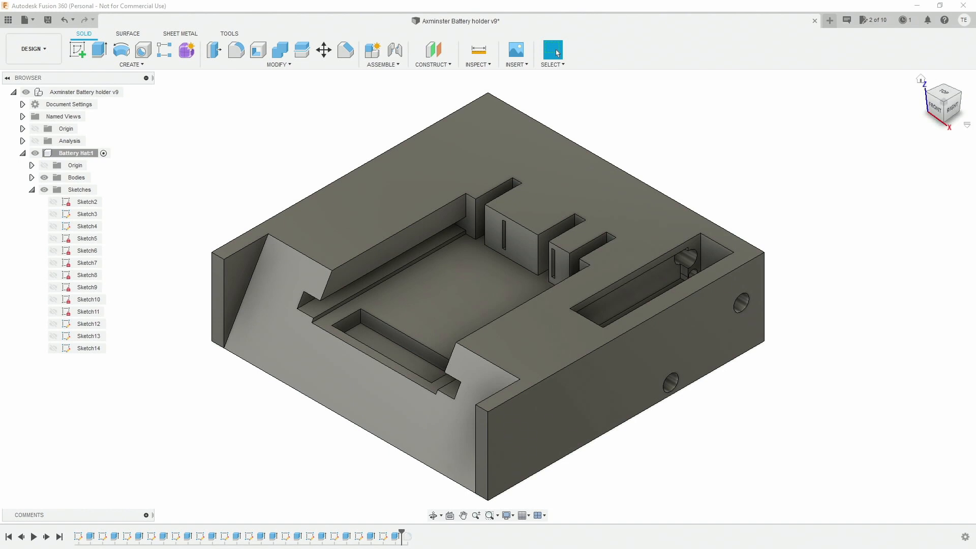